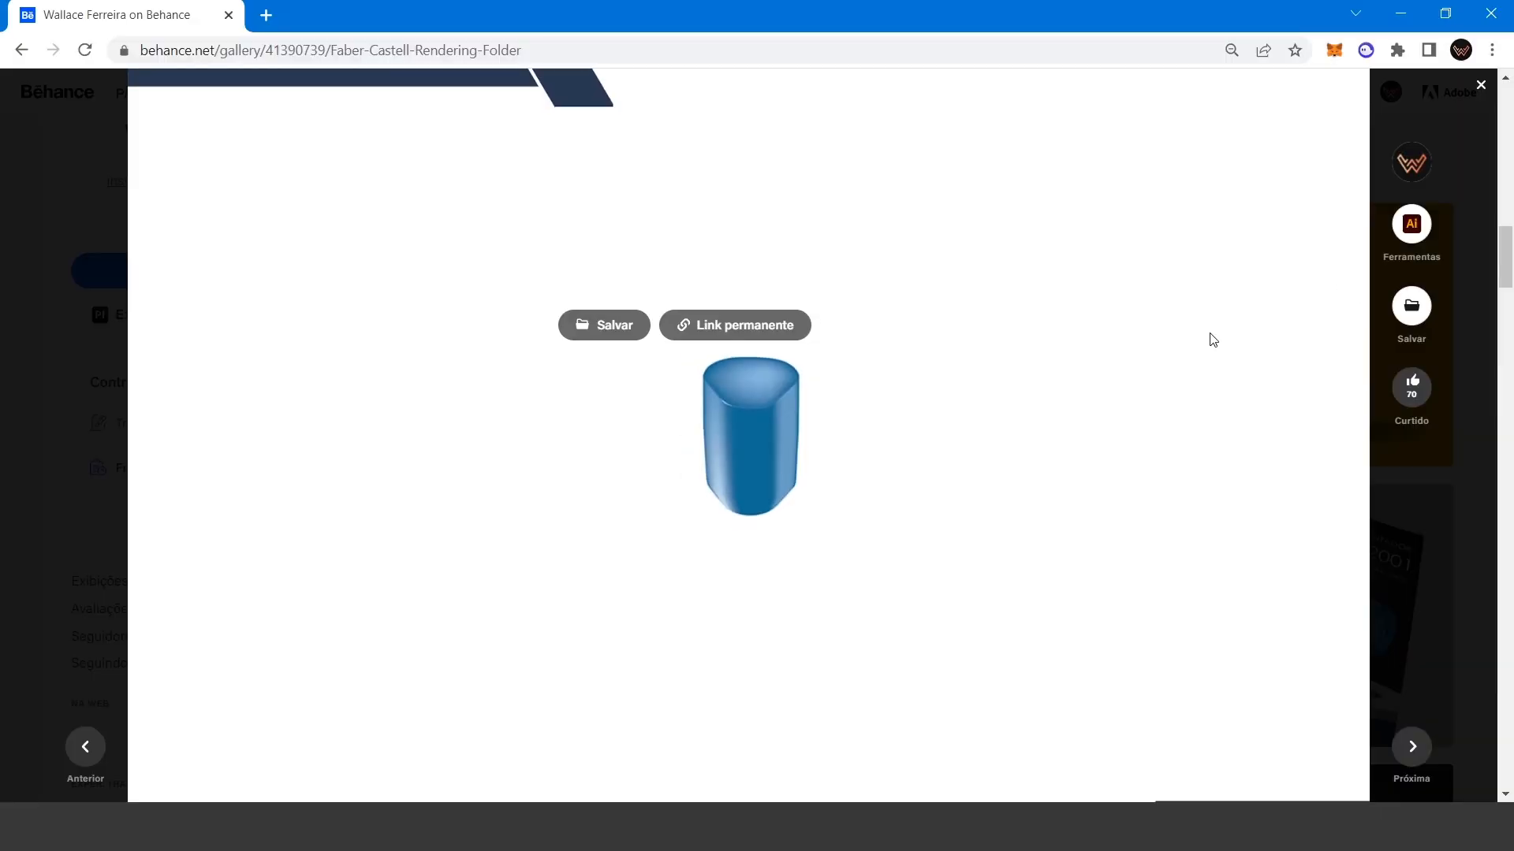
Examine the Faber-Castell sharpener rendering in the Behance project for its light and shadow shading
{"action": "scroll", "coordinate": [1211, 339], "scroll_direction": "down", "scroll_amount": 4}
{"action": "scroll", "coordinate": [1213, 340], "scroll_direction": "down", "scroll_amount": 9}
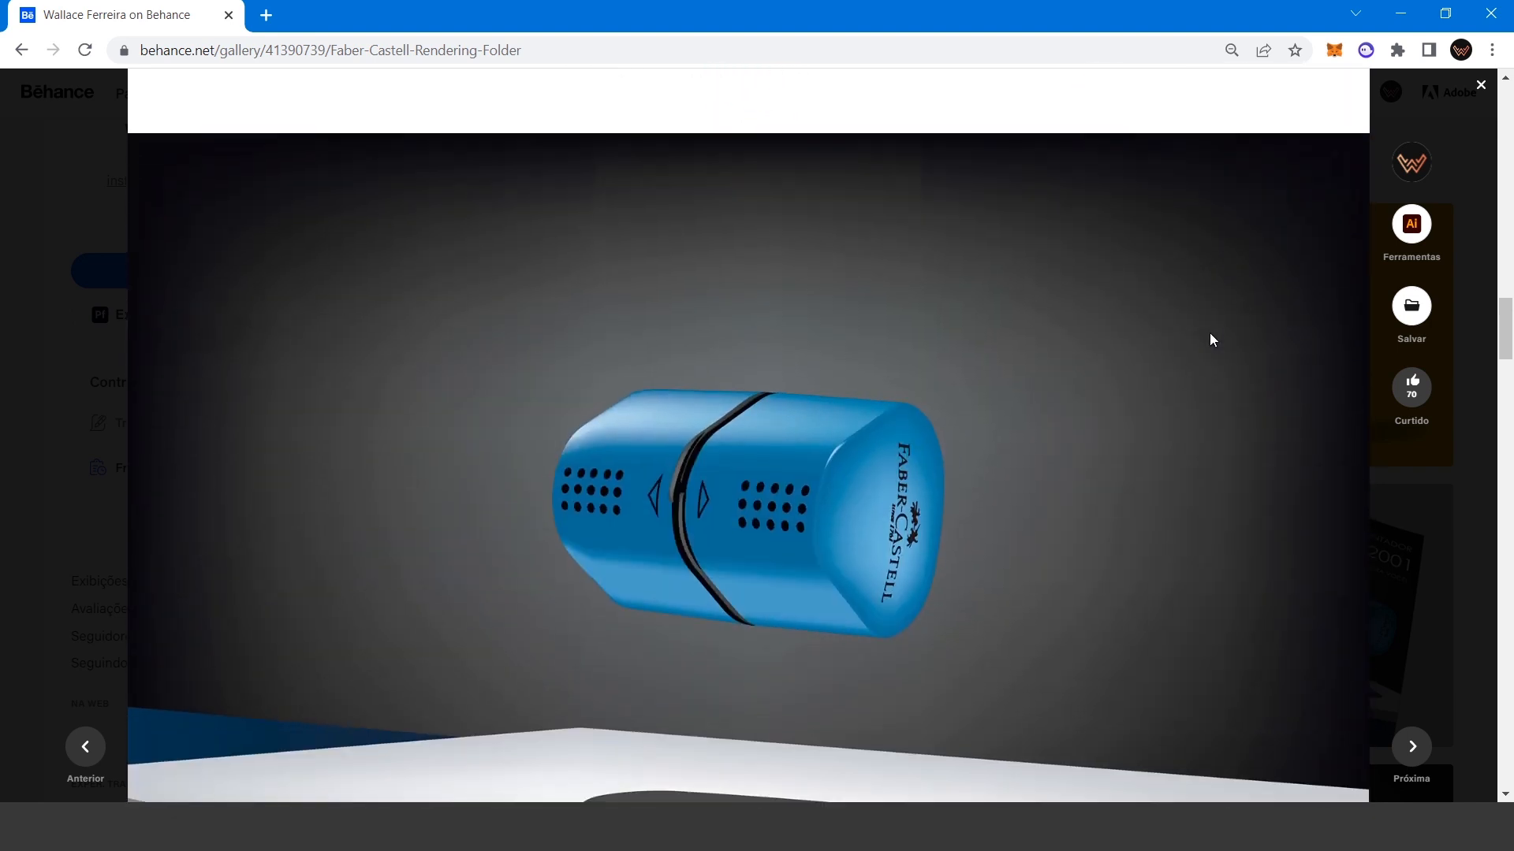
{"action": "scroll", "coordinate": [1198, 345], "scroll_direction": "up", "scroll_amount": 1}
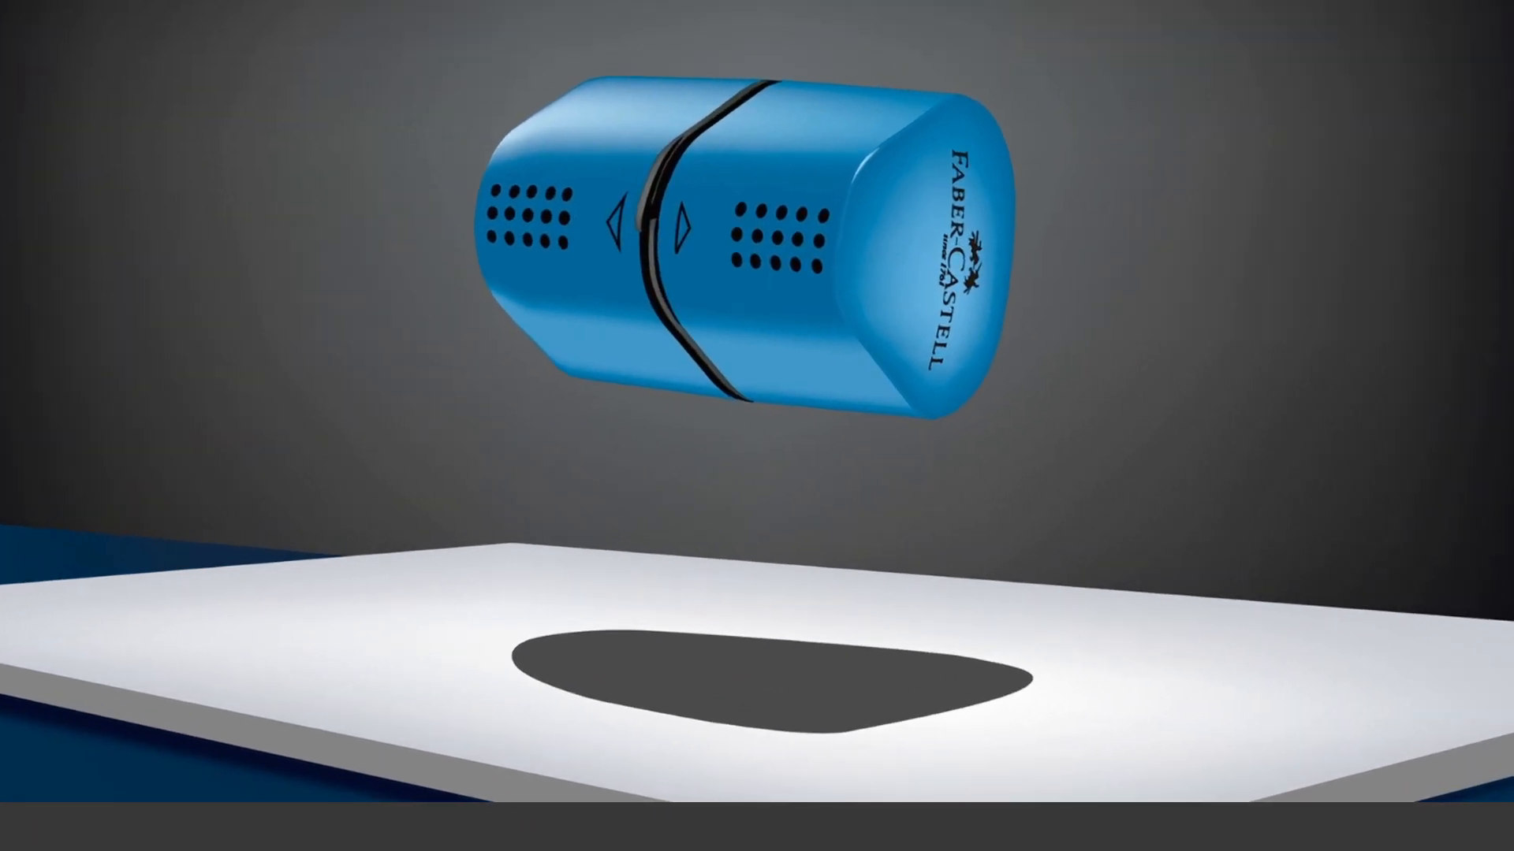
{"action": "scroll", "coordinate": [757, 403], "scroll_direction": "up", "scroll_amount": 7}
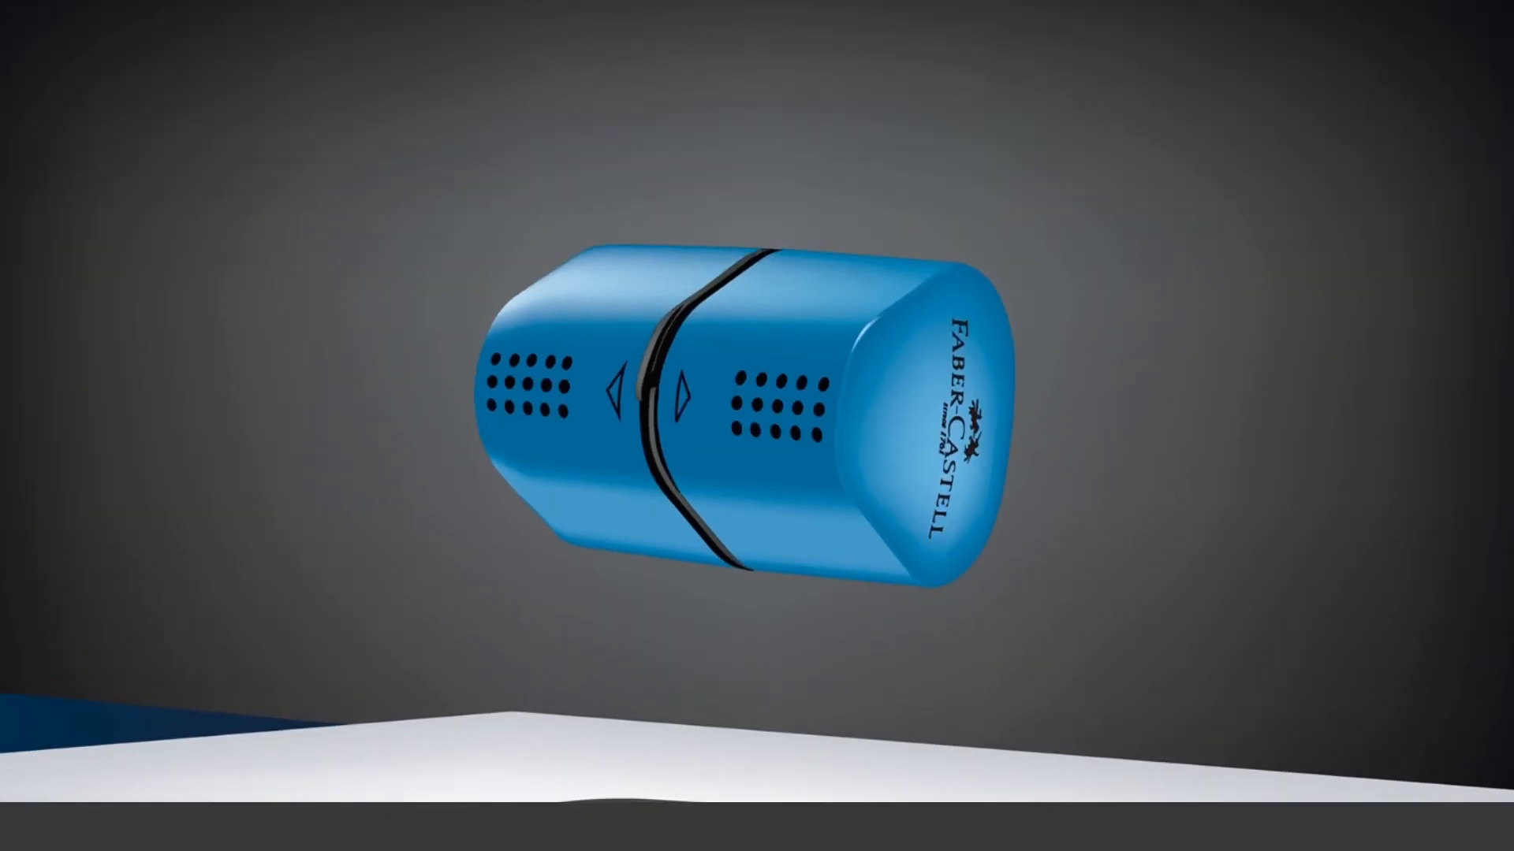
{"action": "scroll", "coordinate": [749, 394], "scroll_direction": "up", "scroll_amount": 5}
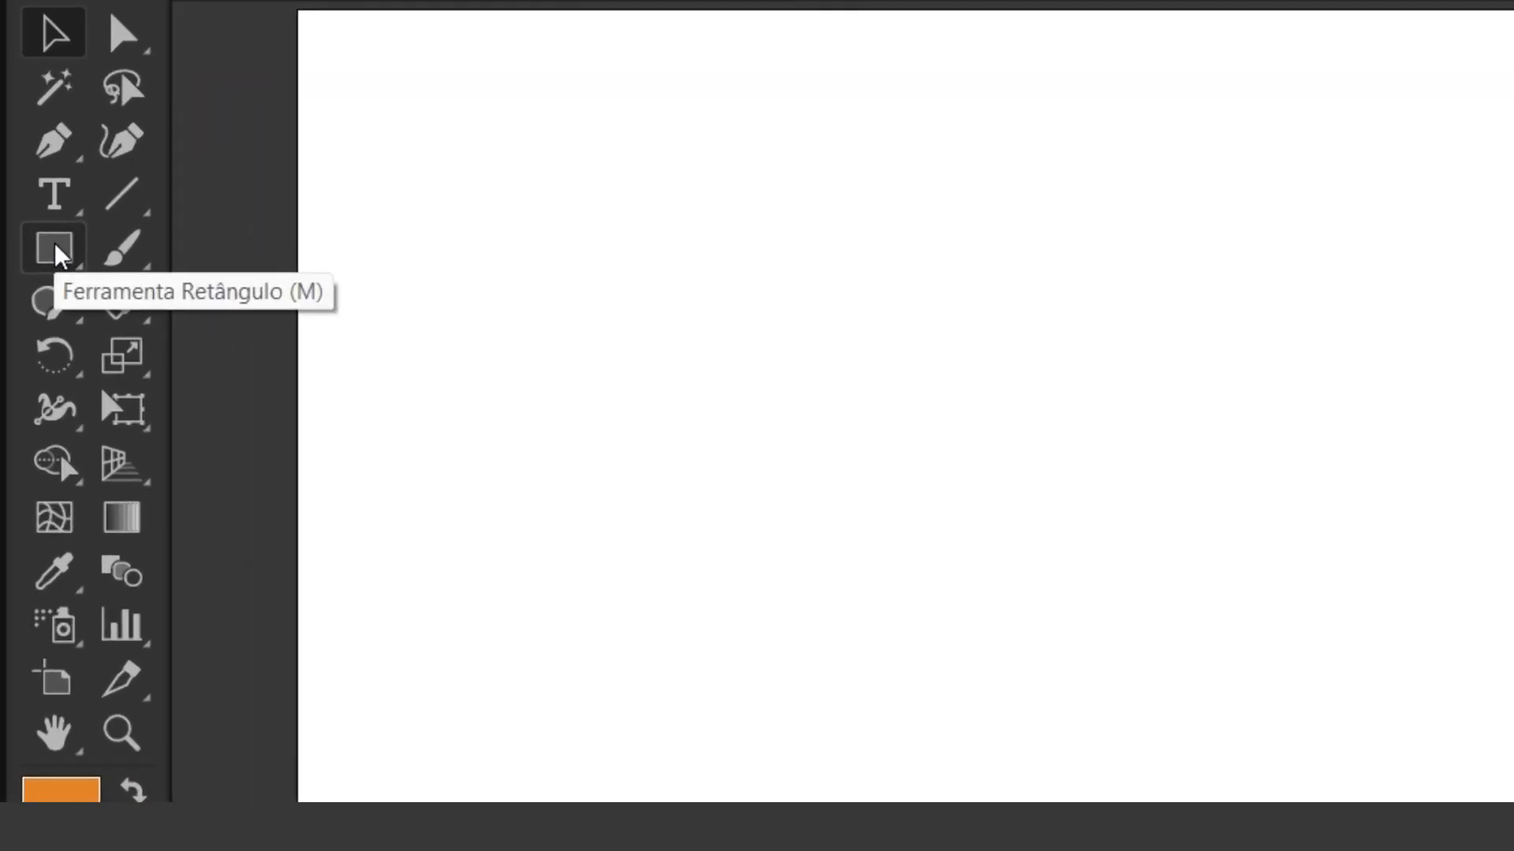
Draw an upright ellipse of about 317 by 443 px left of the artboard's centre, with orange fill dc802e and no stroke
{"action": "left_click", "coordinate": [26, 245]}
{"action": "left_click", "coordinate": [56, 248]}
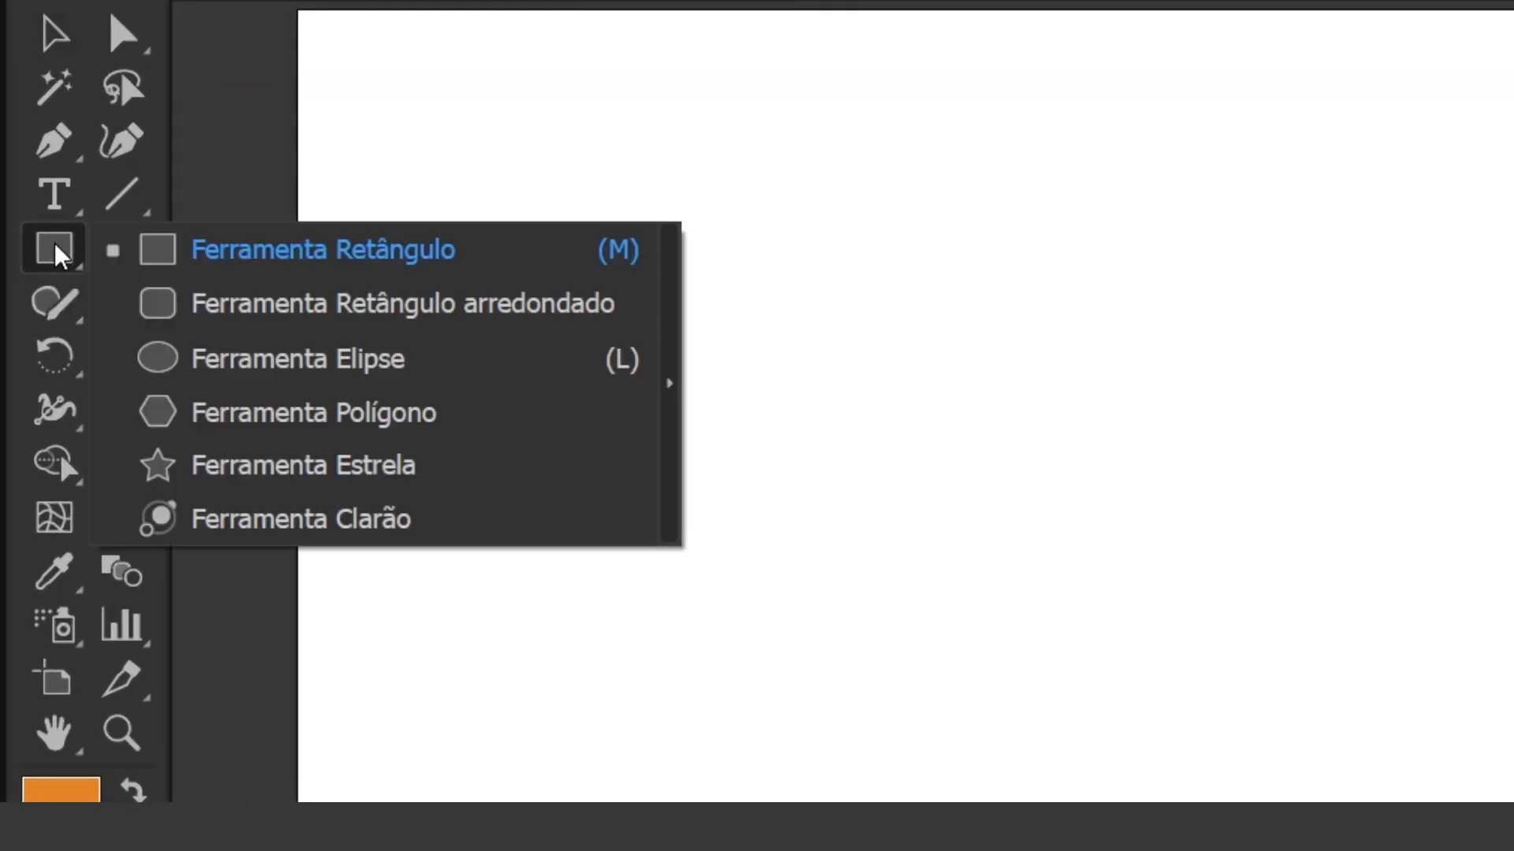
{"action": "left_click", "coordinate": [264, 364]}
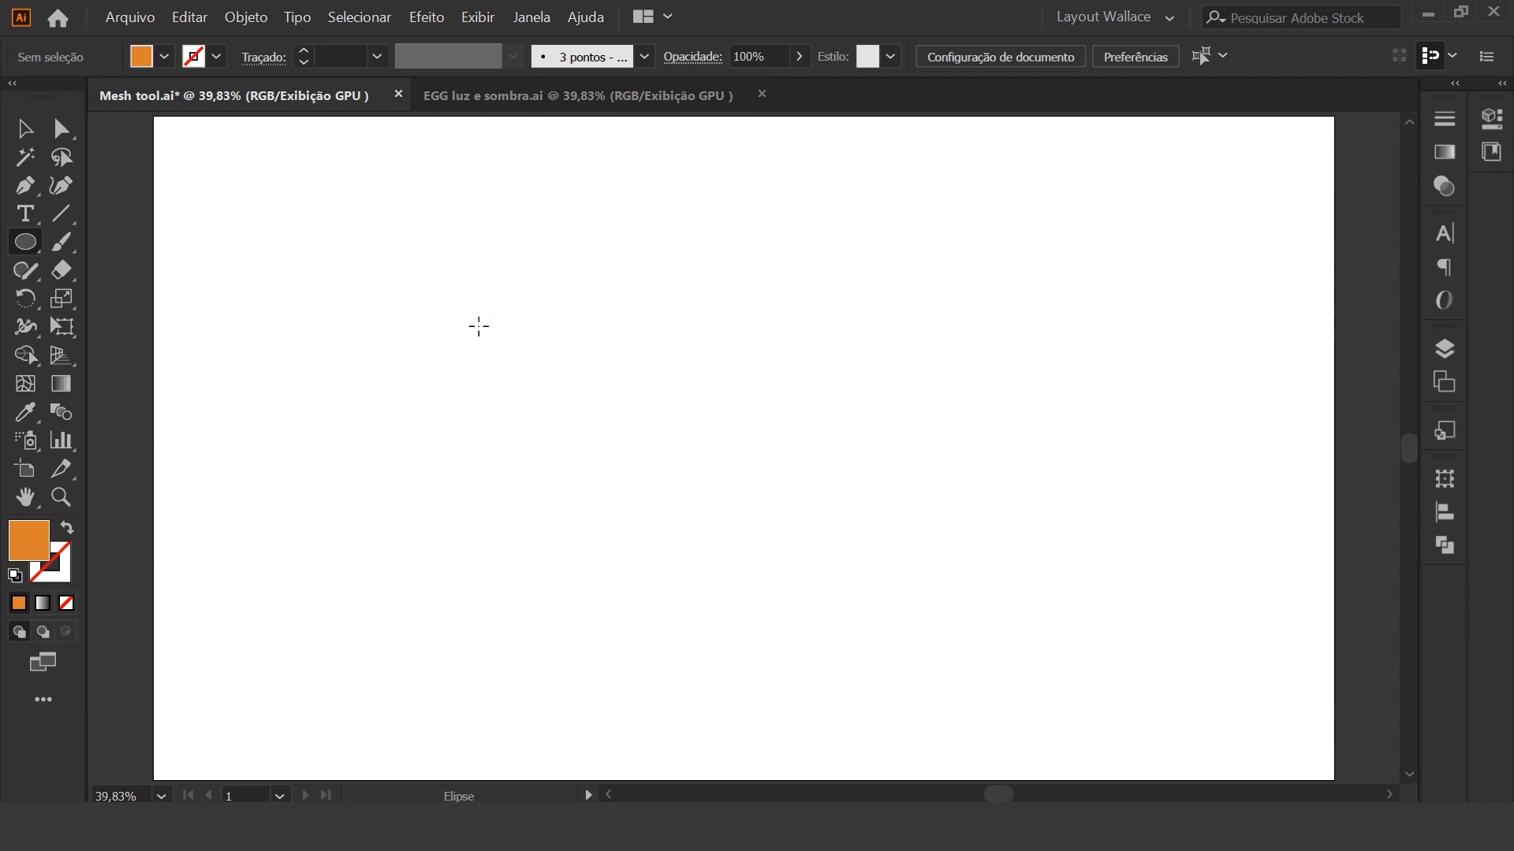
{"action": "left_click_drag", "start_coordinate": [481, 311], "coordinate": [676, 583]}
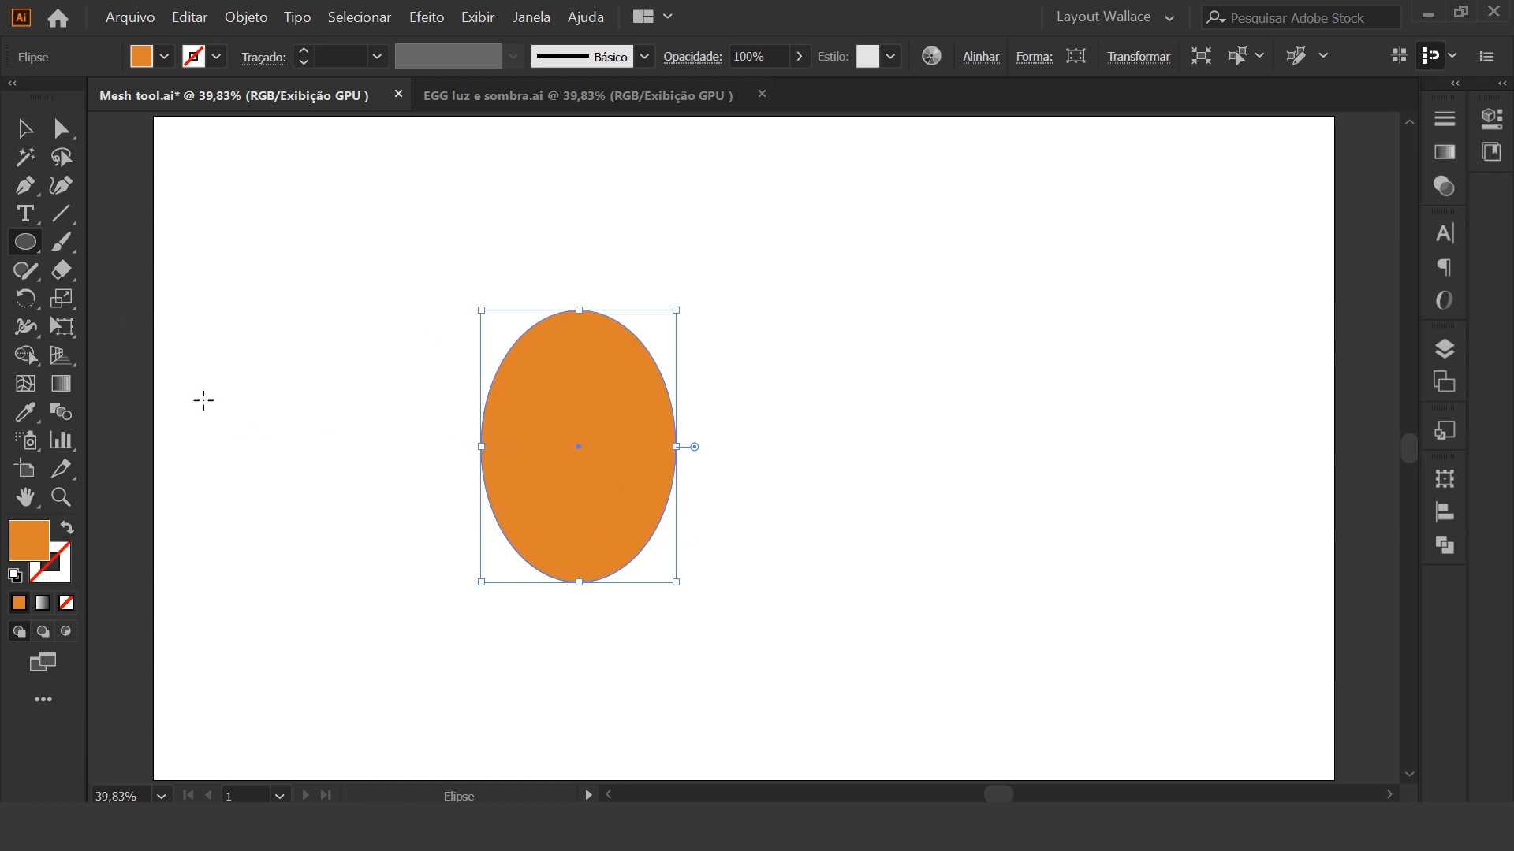
{"action": "double_click", "coordinate": [33, 561]}
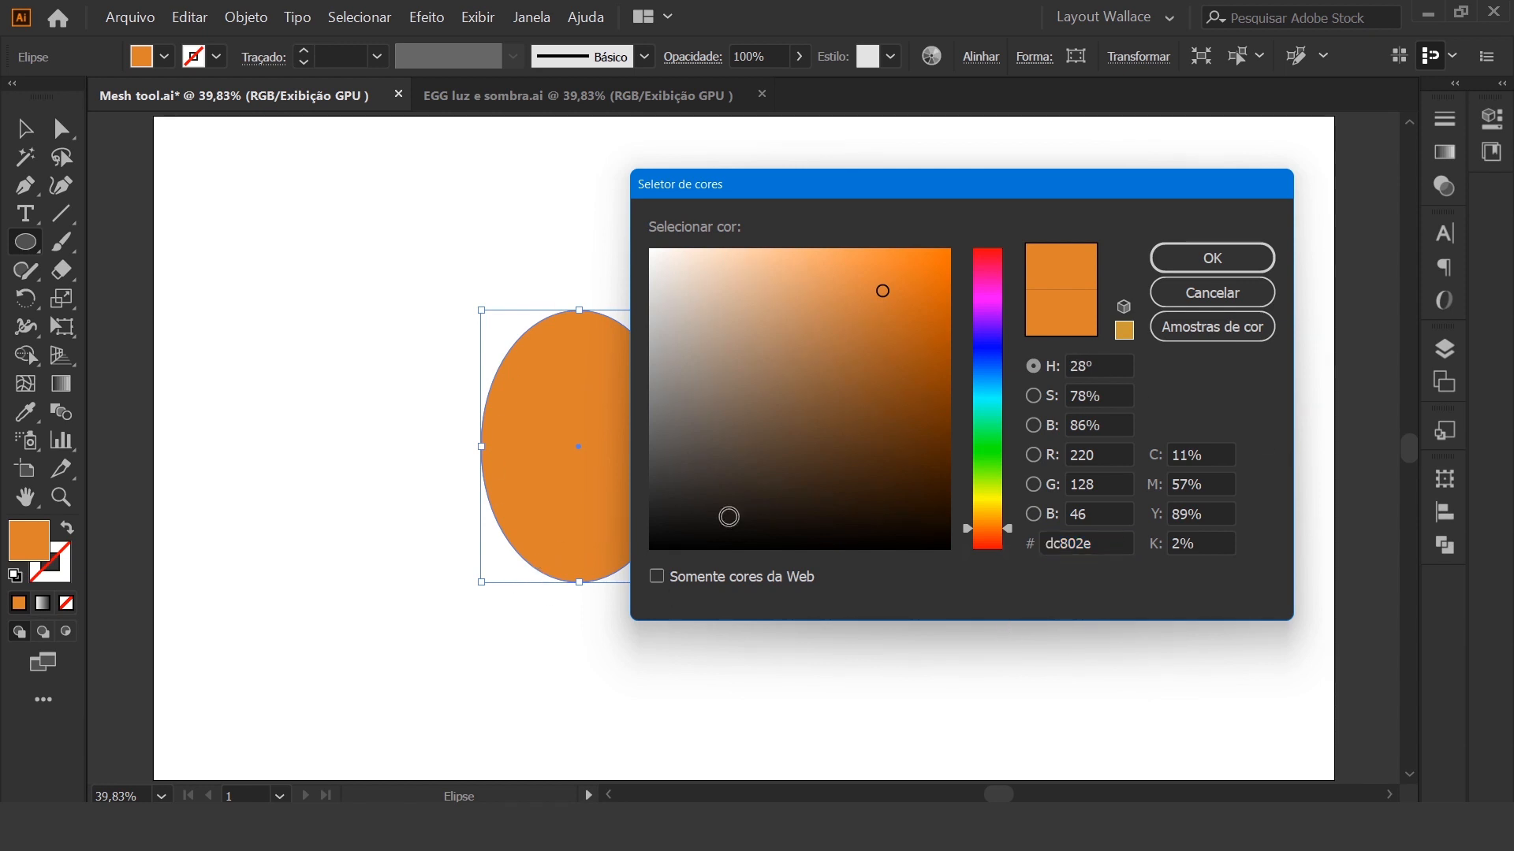
{"action": "left_click", "coordinate": [1209, 261]}
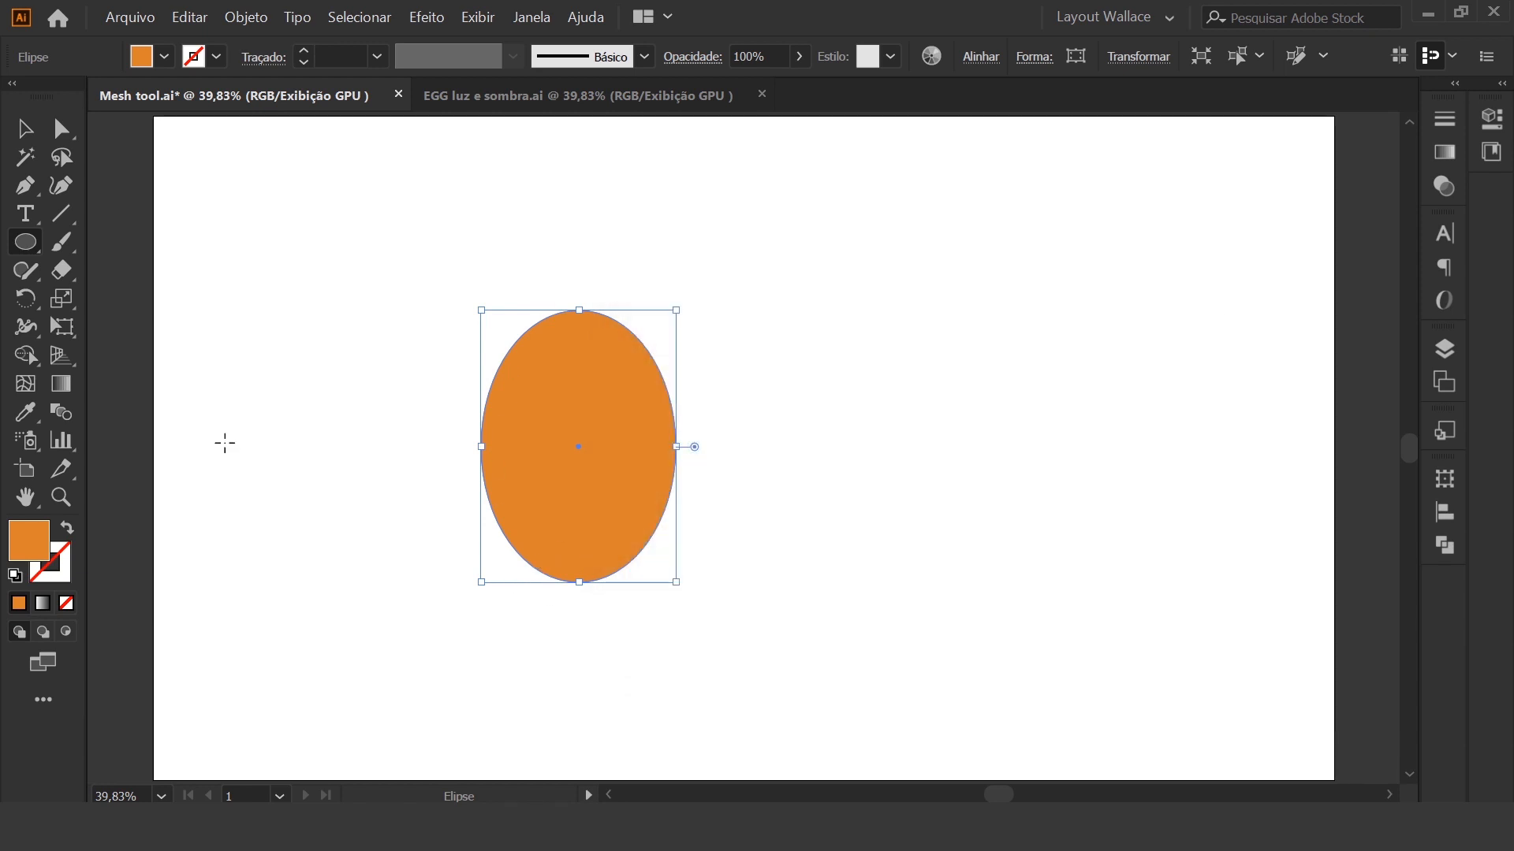
Duplicate the orange ellipse and place the copy to its right at the same height, with a gap between them
{"action": "left_click", "coordinate": [29, 130]}
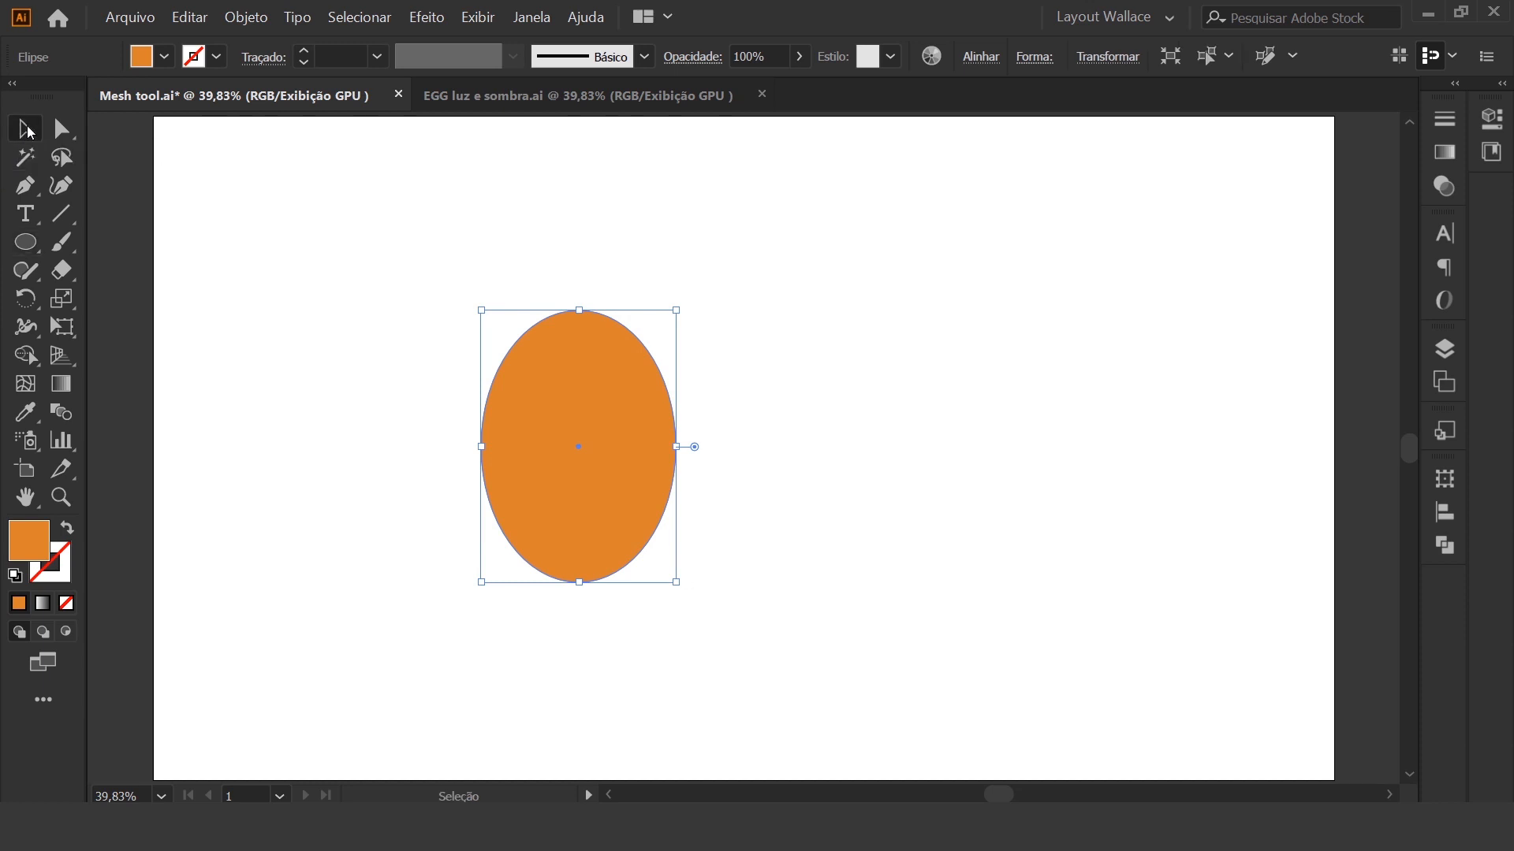
{"action": "key", "text": "ctrl+c"}
{"action": "key", "text": "ctrl+v"}
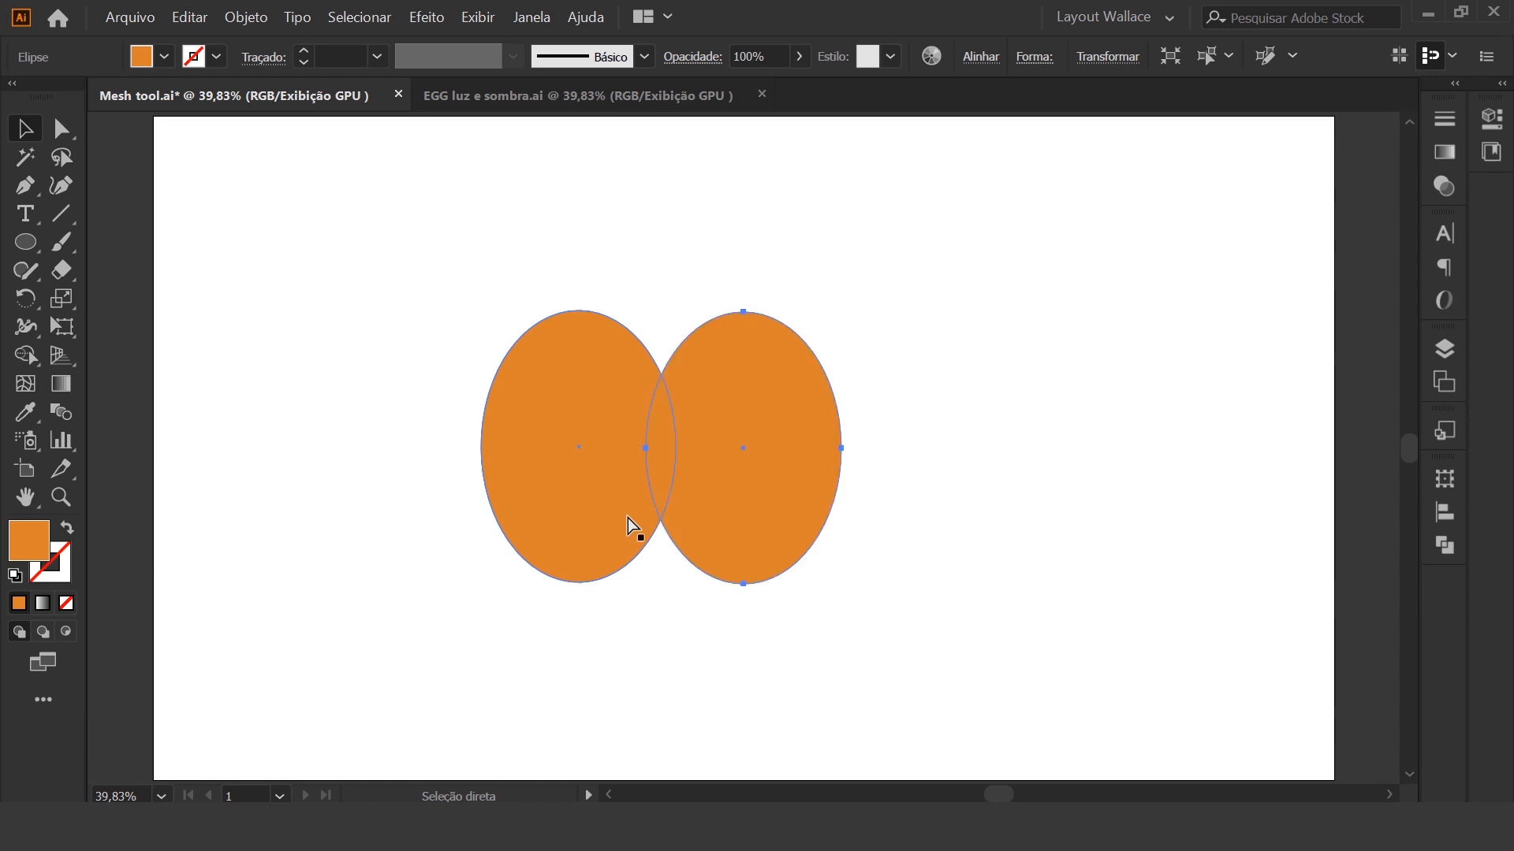
{"action": "left_click_drag", "start_coordinate": [807, 499], "coordinate": [931, 511]}
{"action": "left_click_drag", "start_coordinate": [938, 435], "coordinate": [938, 428]}
{"action": "left_click", "coordinate": [592, 466]}
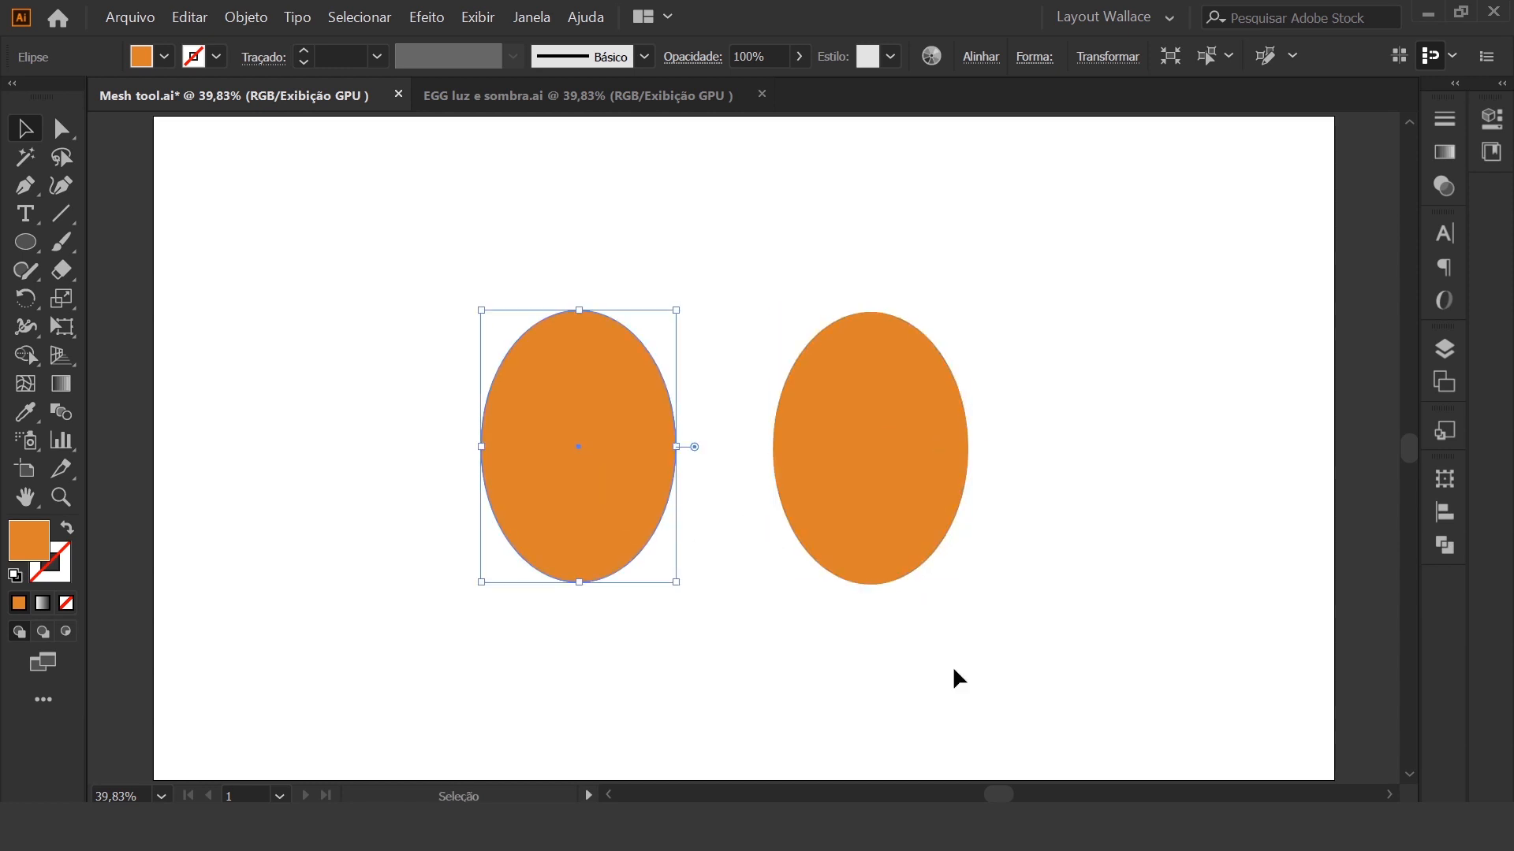
{"action": "left_click", "coordinate": [1129, 601]}
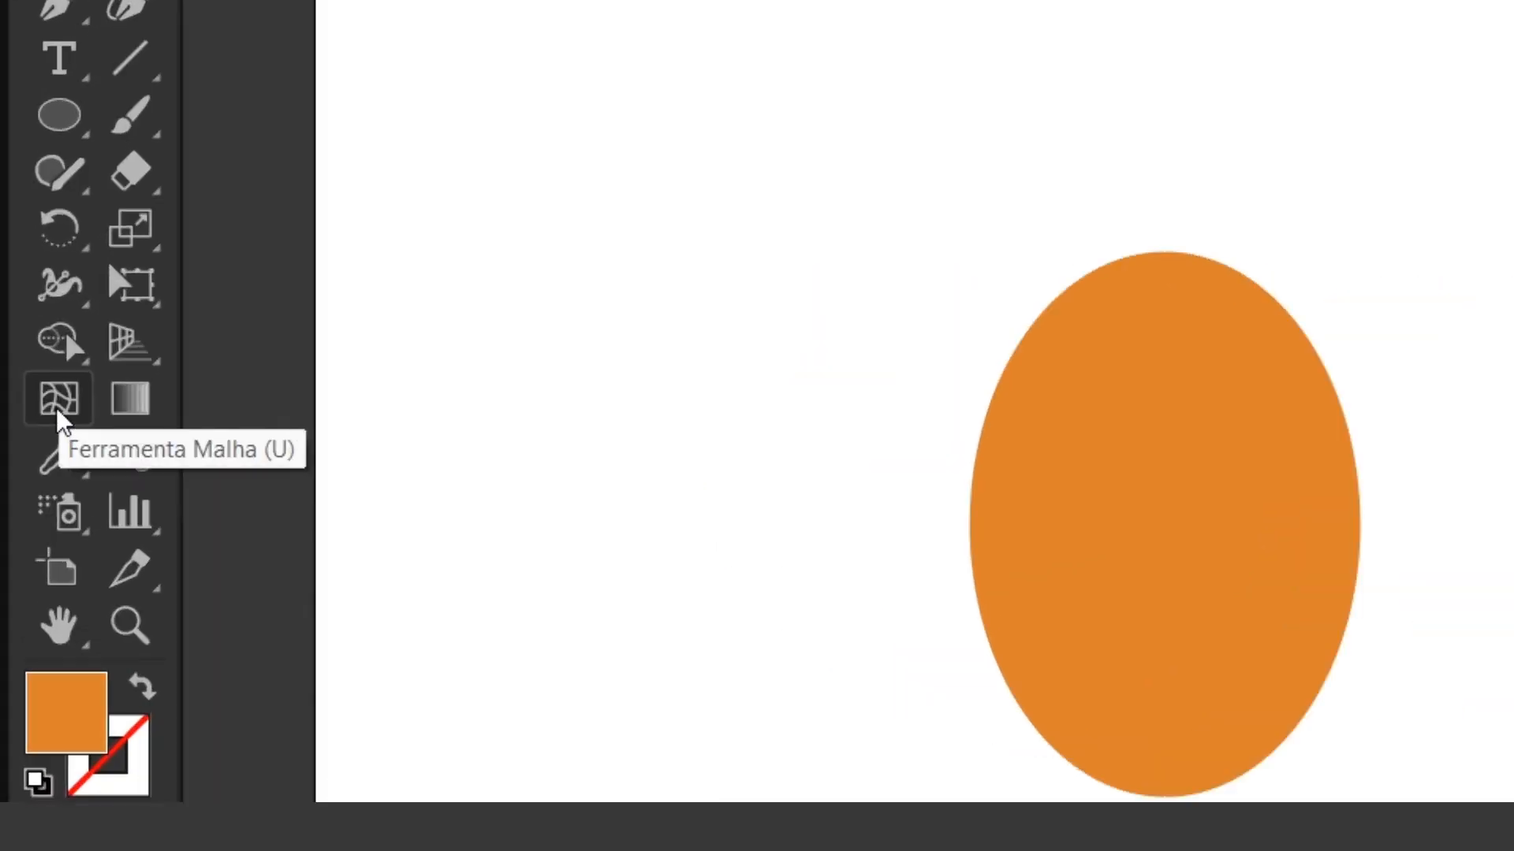
Examine the lit and shaded egg in EGG luz e sombra.ai, and return to Mesh tool.ai
{"action": "left_click", "coordinate": [63, 396]}
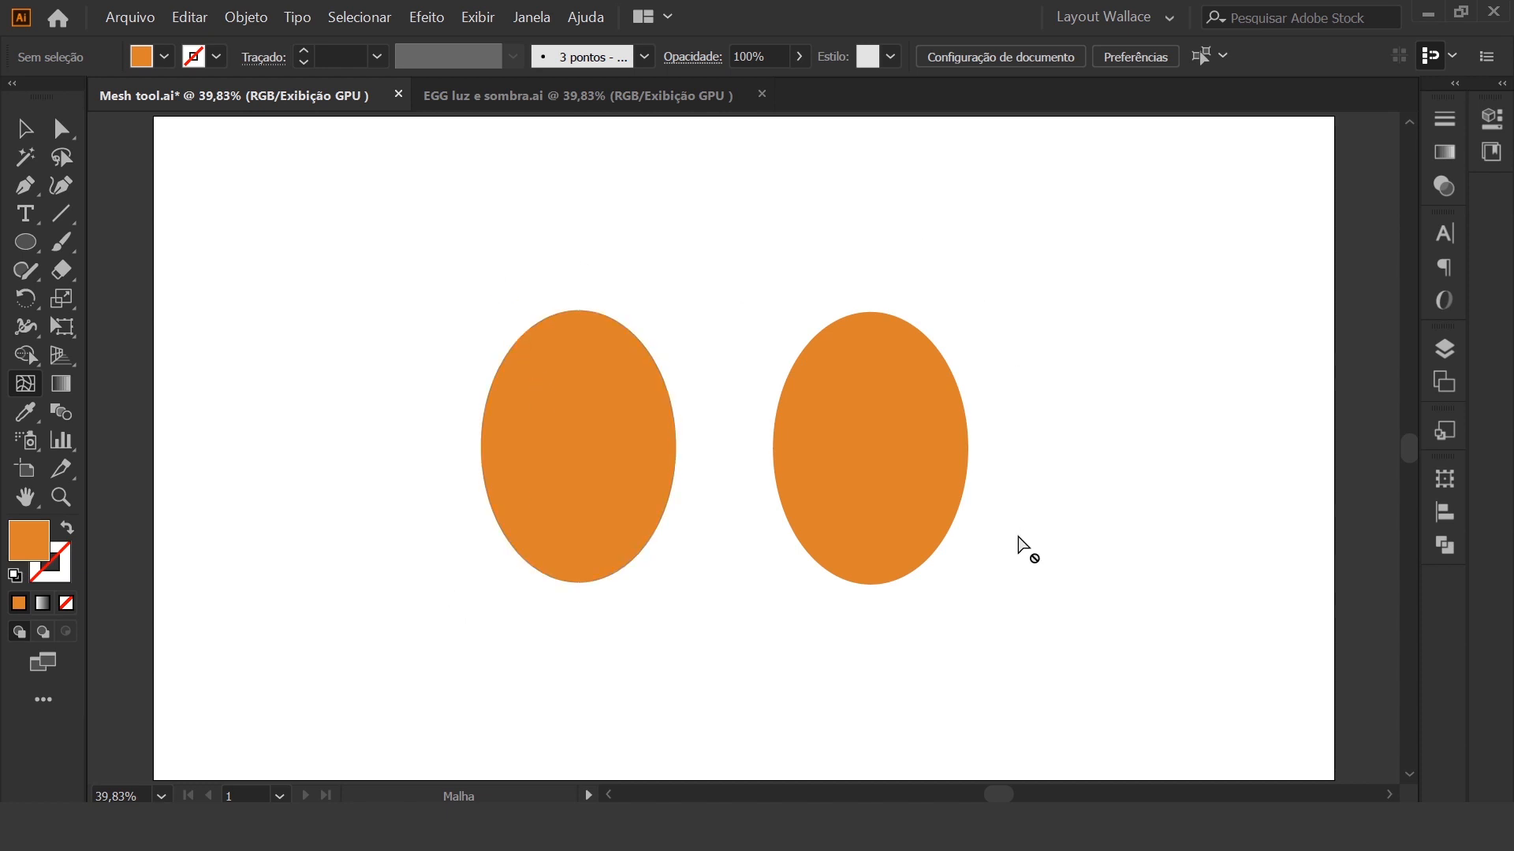
{"action": "left_click", "coordinate": [559, 98]}
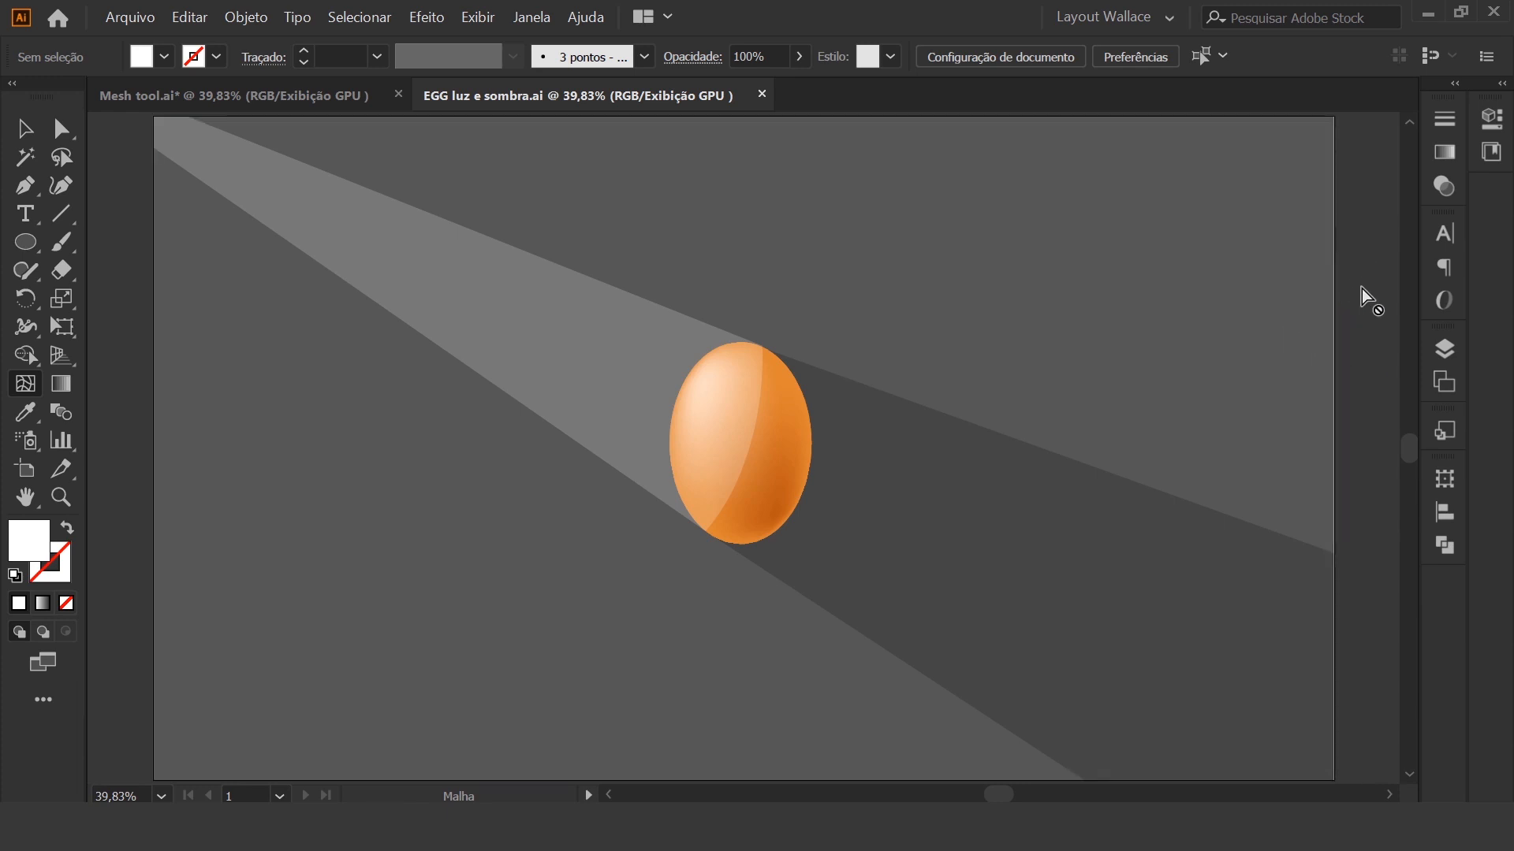
{"action": "left_click", "coordinate": [305, 93]}
Show the rulers and add a mesh point in the upper-left part of the right ellipse with the Mesh tool
{"action": "key", "text": "ctrl+r"}
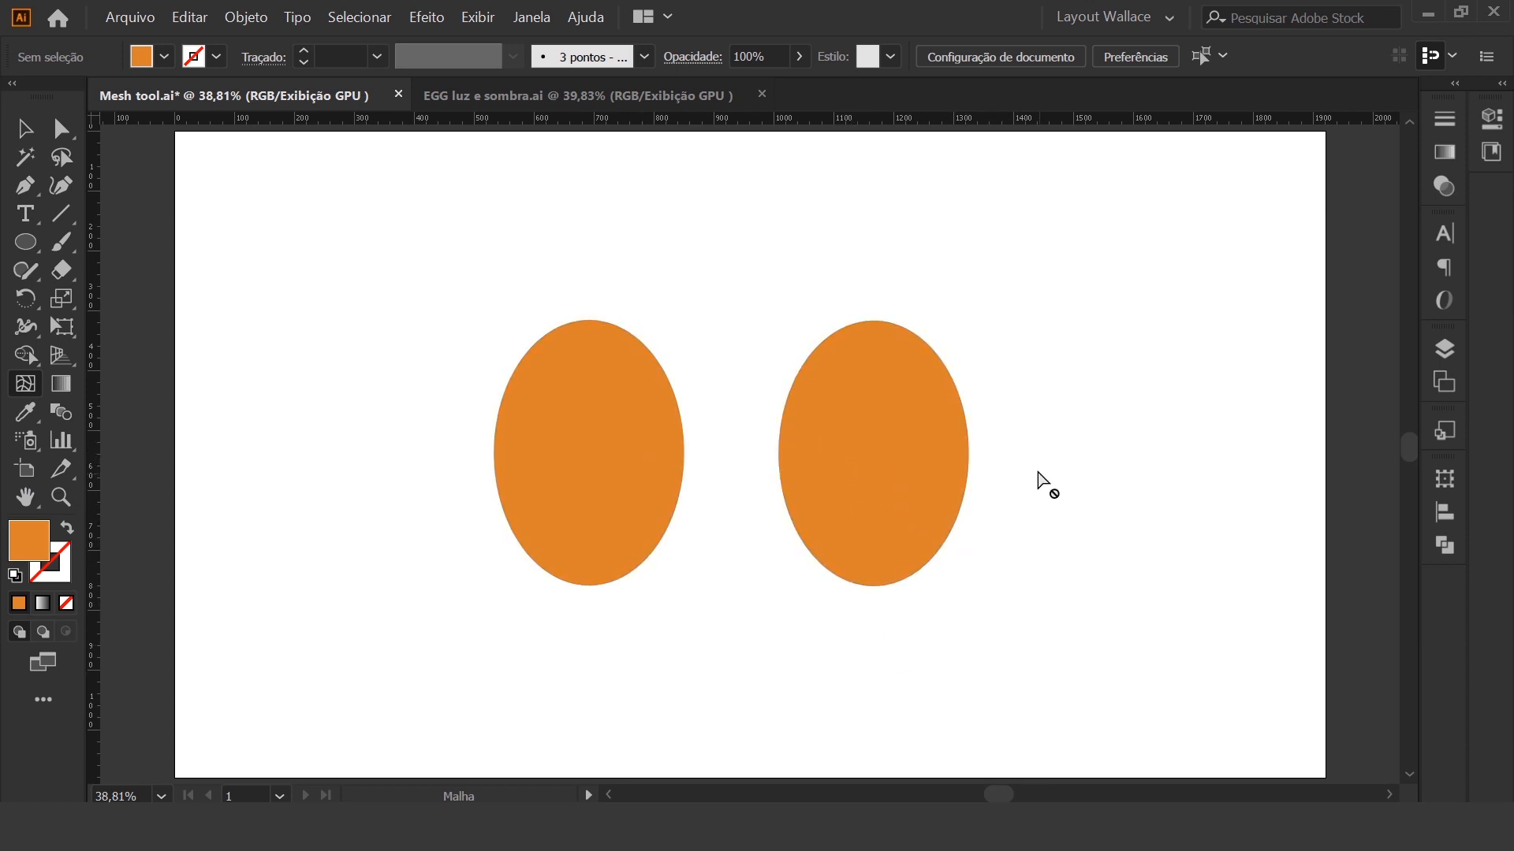
{"action": "left_click", "coordinate": [838, 378]}
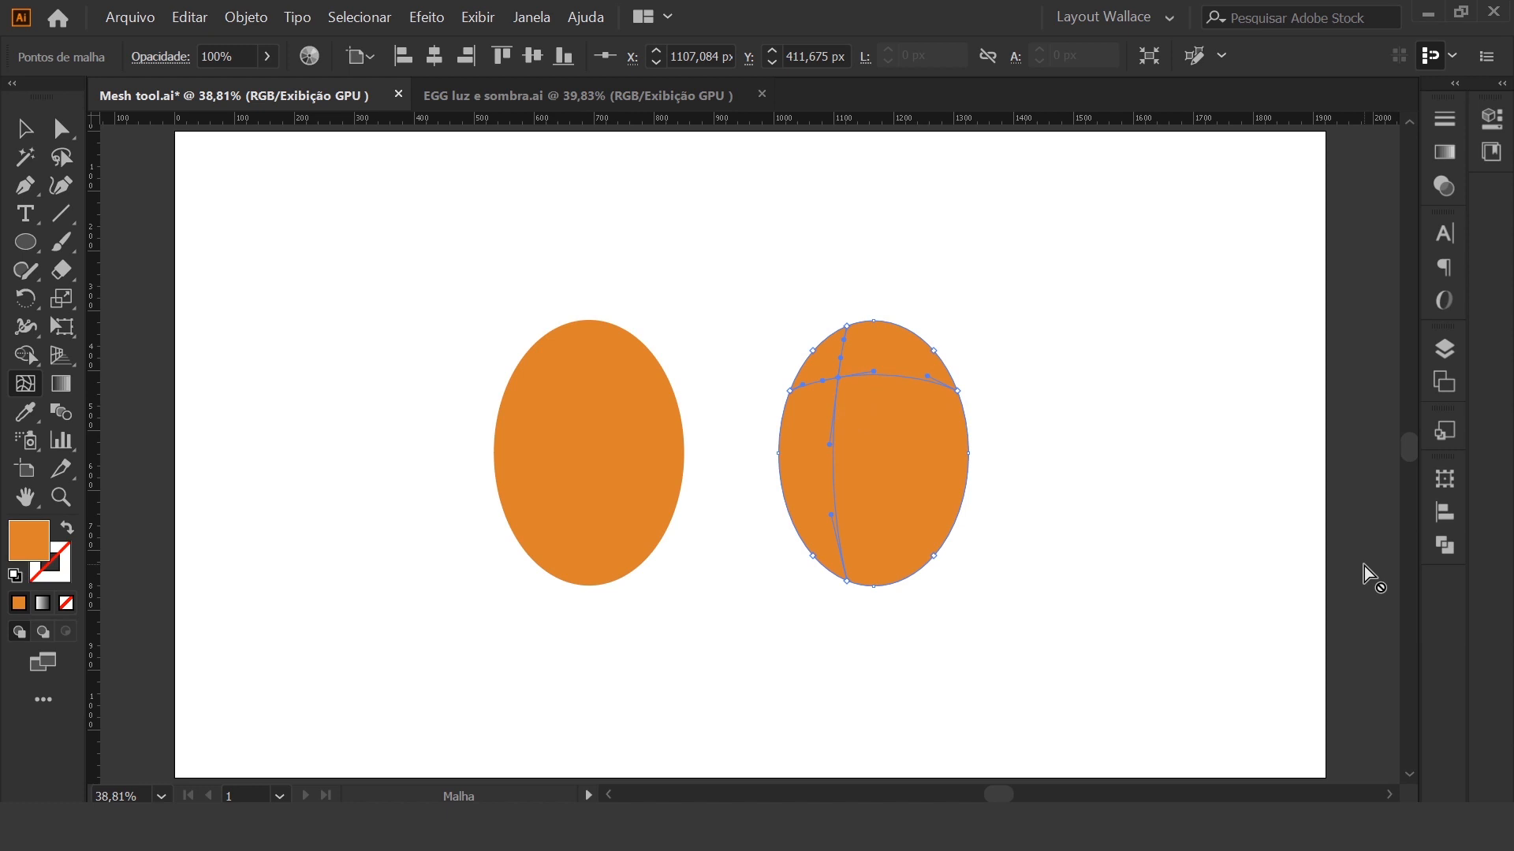
Colour the right ellipse's upper-left mesh point light orange, ffbb83
{"action": "key", "text": "ctrl+plus"}
{"action": "key", "text": "ctrl+plus"}
{"action": "key", "text": "ctrl+plus"}
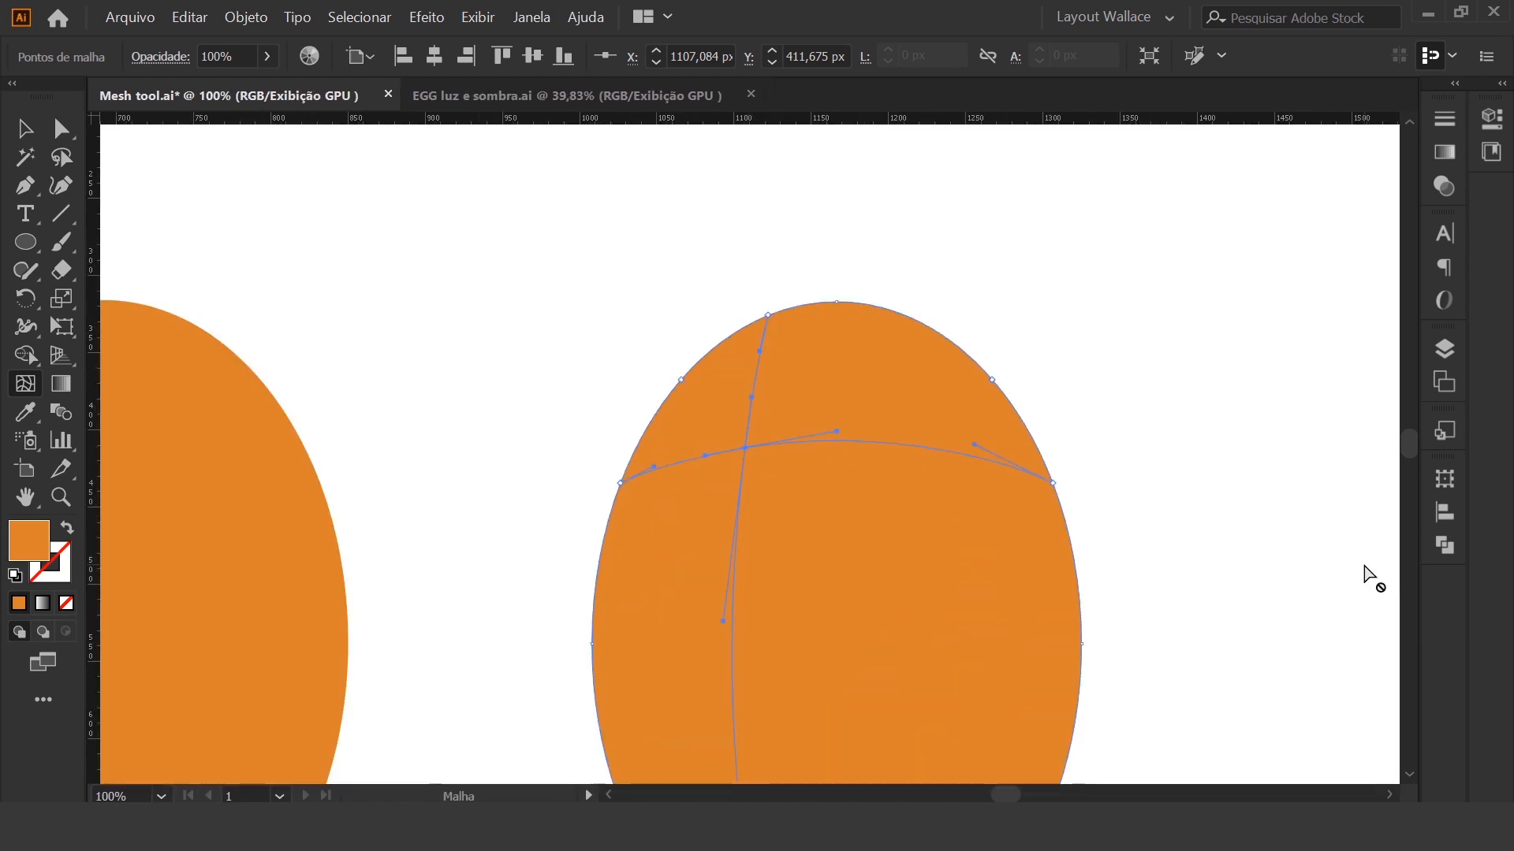
{"action": "scroll", "coordinate": [1294, 489], "scroll_direction": "down", "scroll_amount": 5}
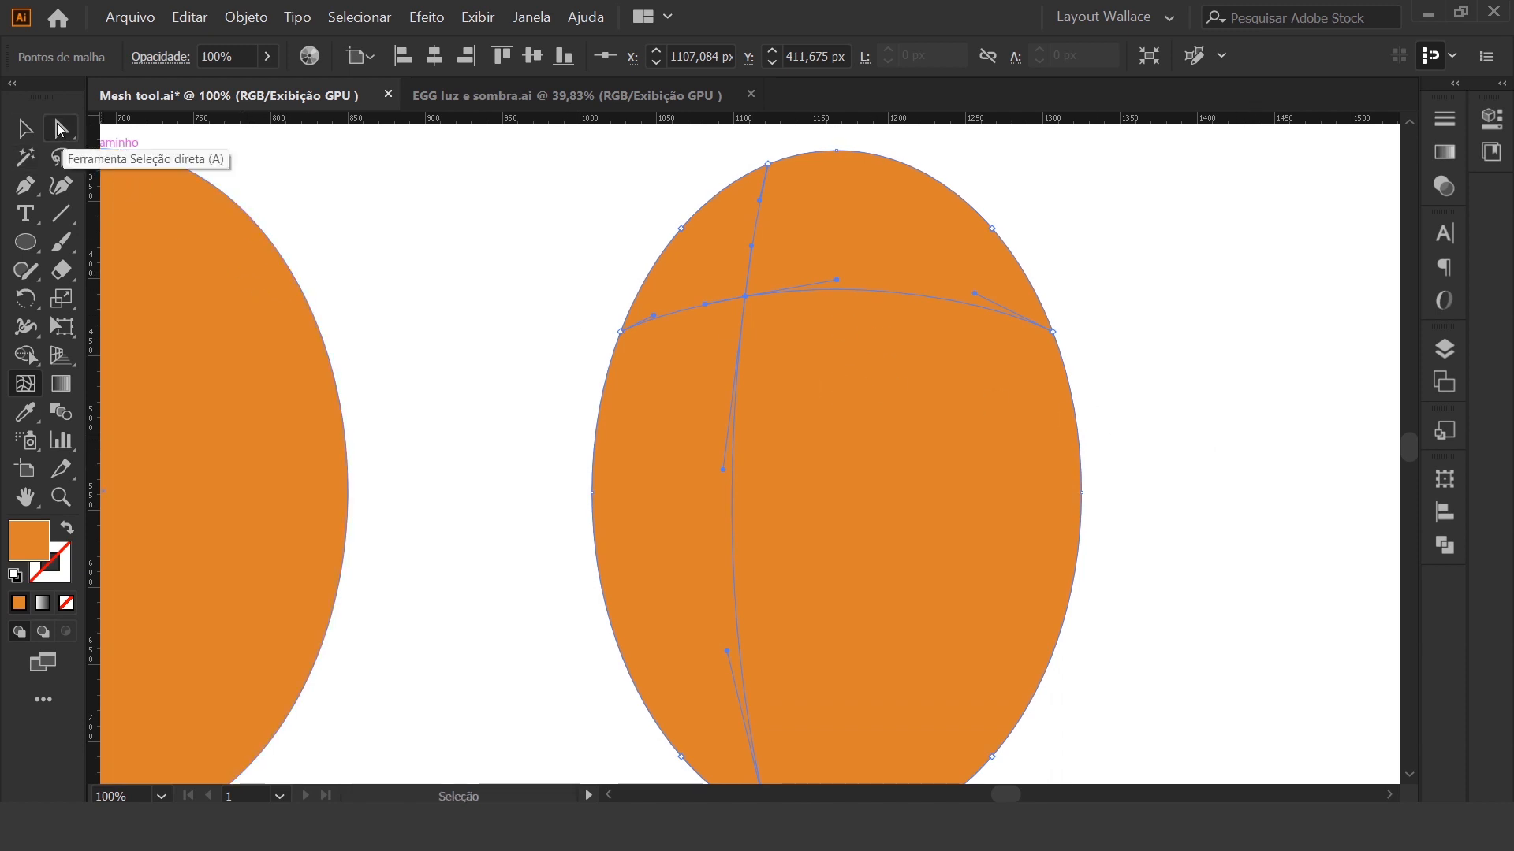
{"action": "left_click", "coordinate": [66, 131]}
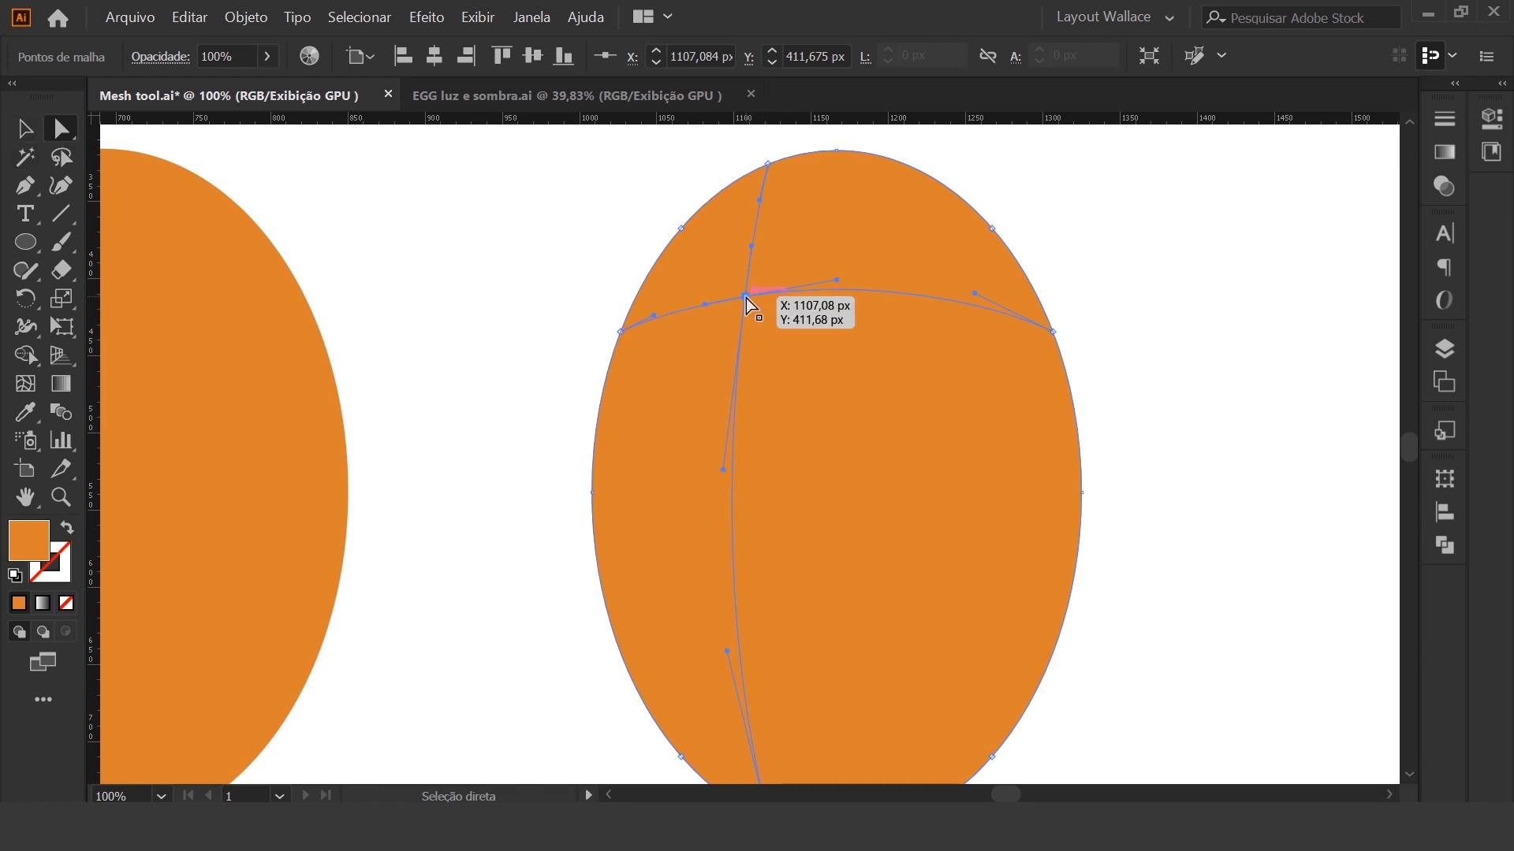
{"action": "double_click", "coordinate": [41, 546]}
{"action": "left_click_drag", "start_coordinate": [820, 284], "coordinate": [795, 249]}
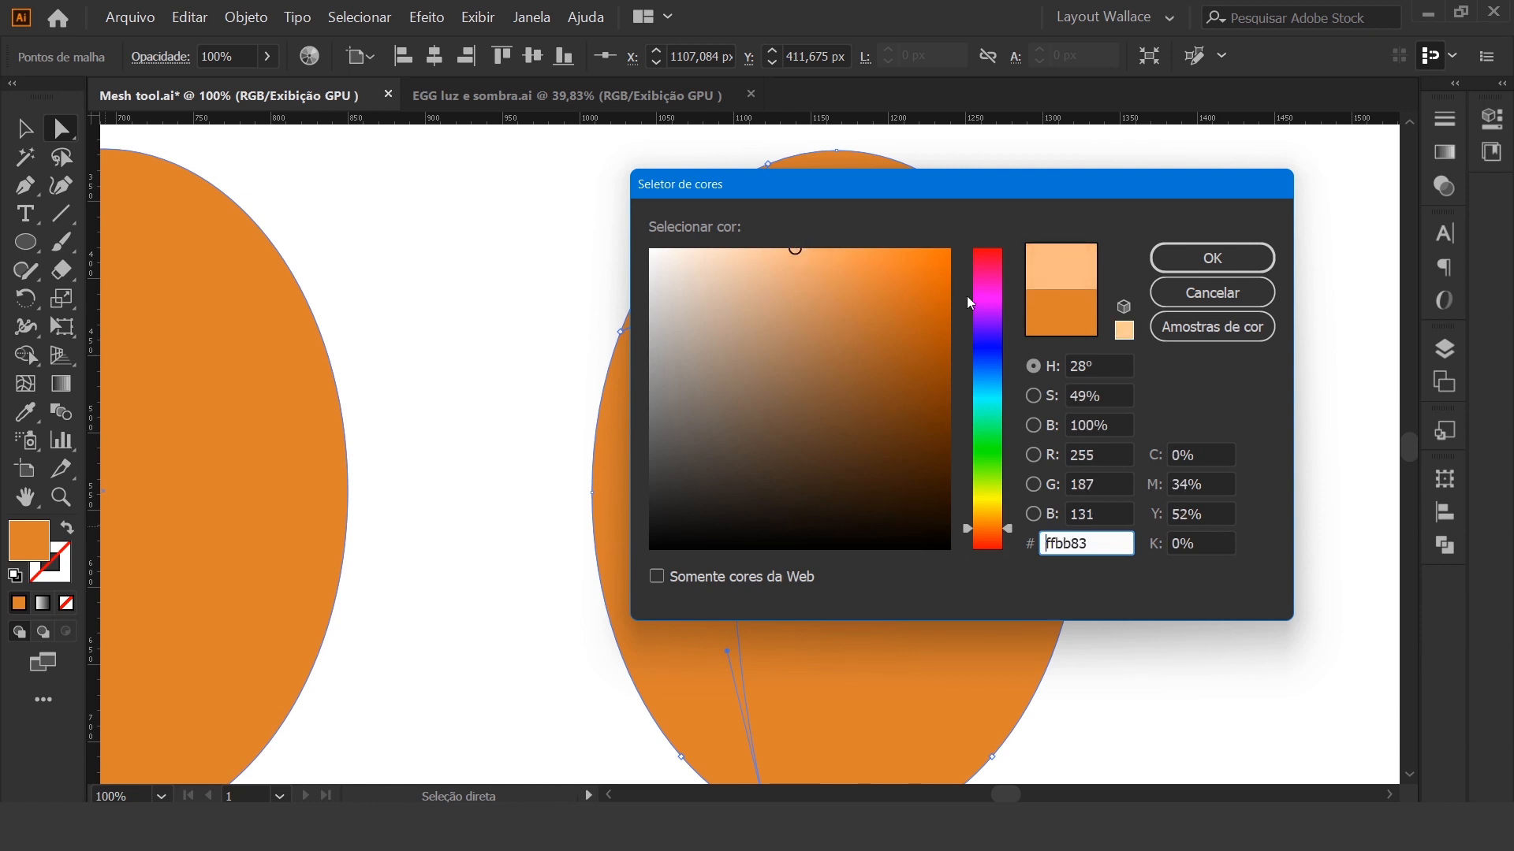
{"action": "left_click", "coordinate": [1215, 260]}
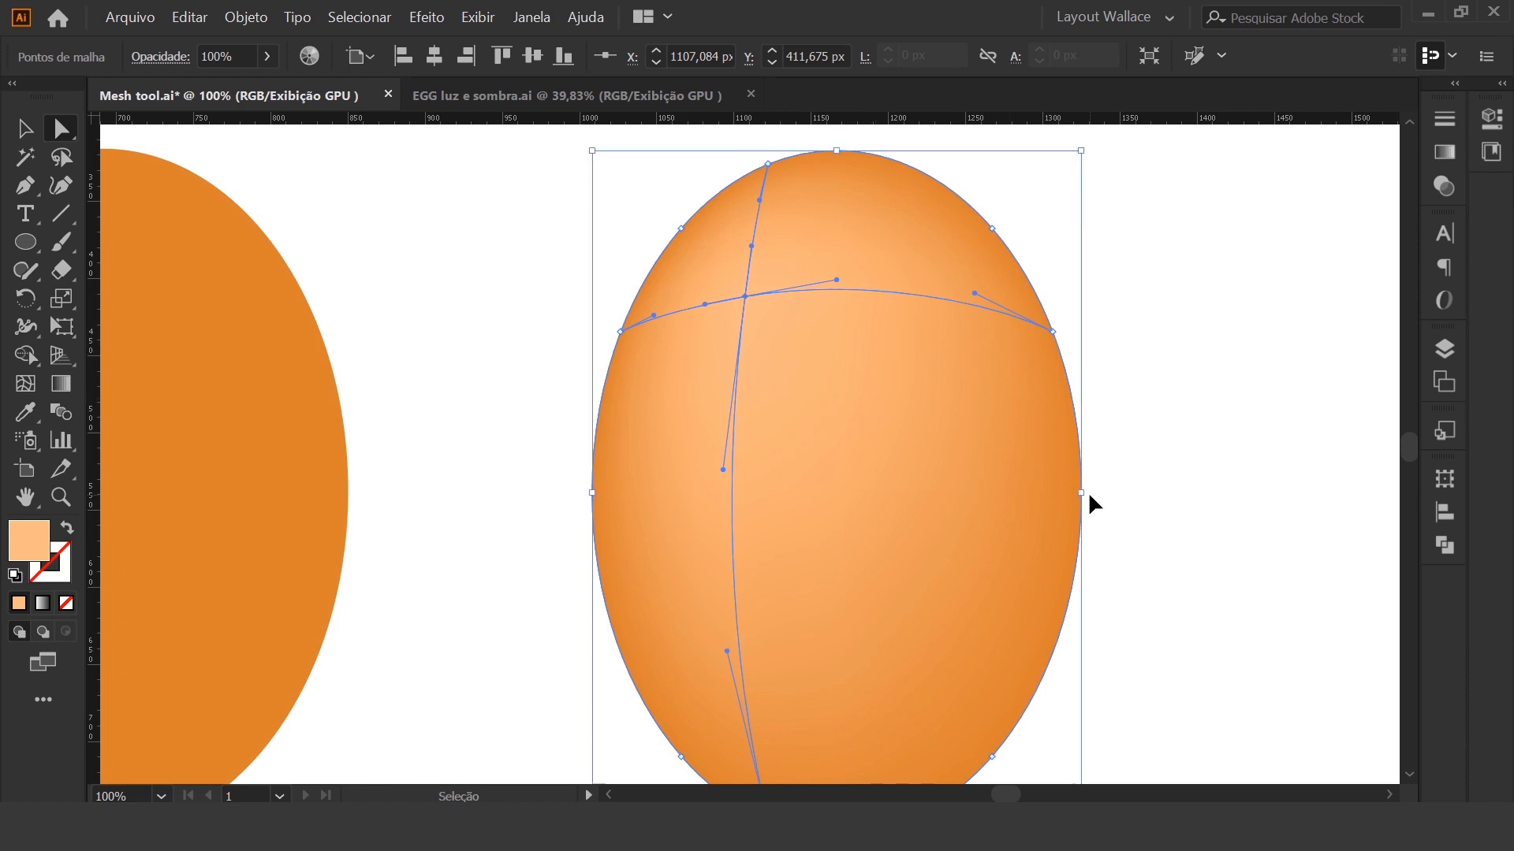
Examine the right ellipse's highlight with nothing selected, comparing it with the flat ellipse
{"action": "key", "text": "ctrl+minus"}
{"action": "key", "text": "ctrl+equal"}
{"action": "key", "text": "ctrl+minus"}
{"action": "key", "text": "ctrl+minus"}
{"action": "scroll", "coordinate": [1088, 496], "scroll_direction": "down", "scroll_amount": 2}
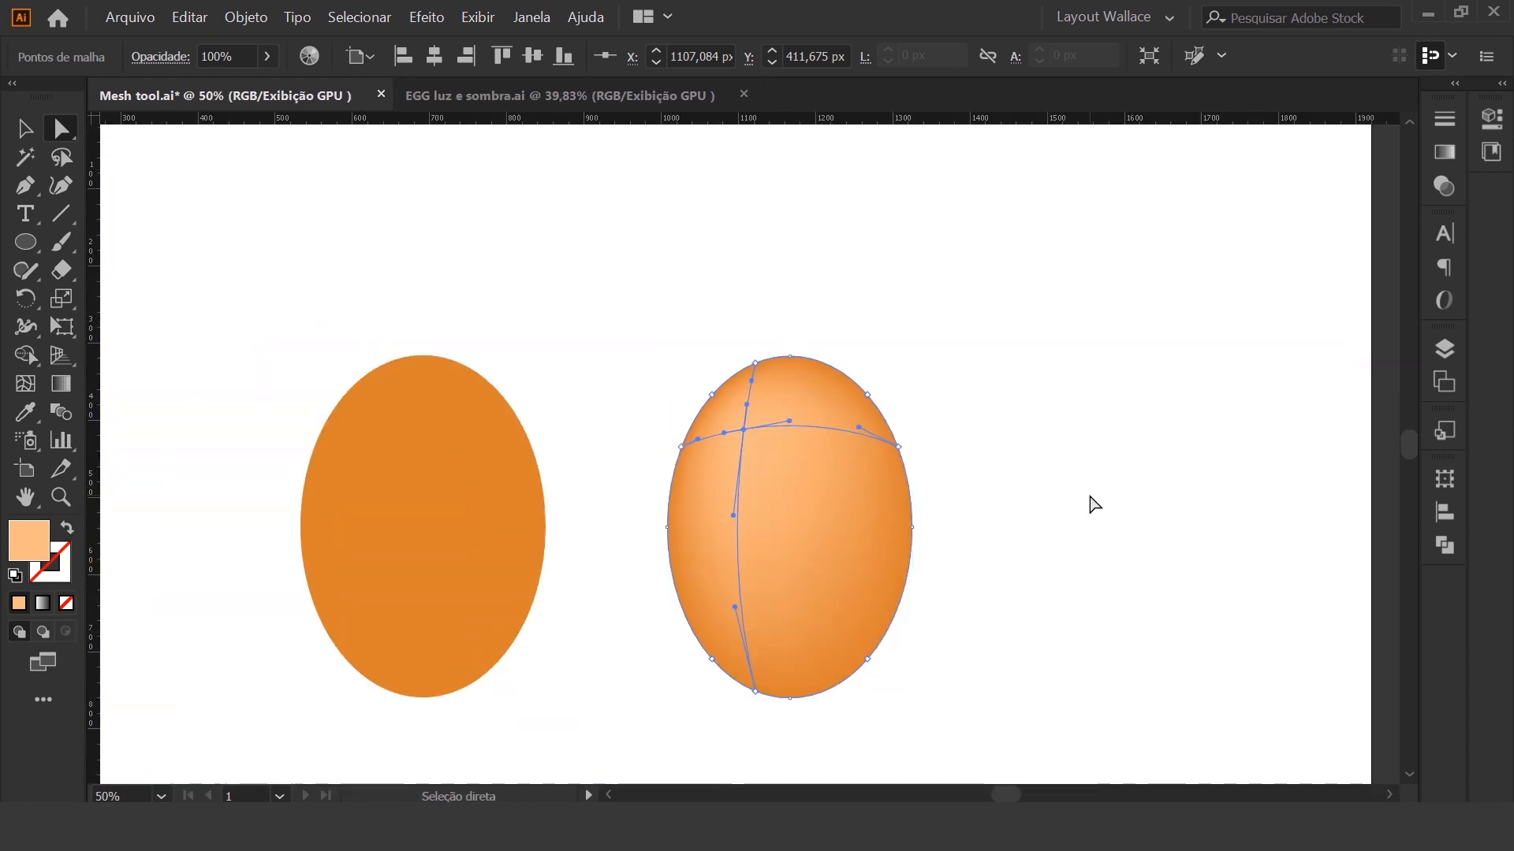
{"action": "left_click", "coordinate": [1089, 496]}
{"action": "scroll", "coordinate": [1089, 496], "scroll_direction": "up", "scroll_amount": 1}
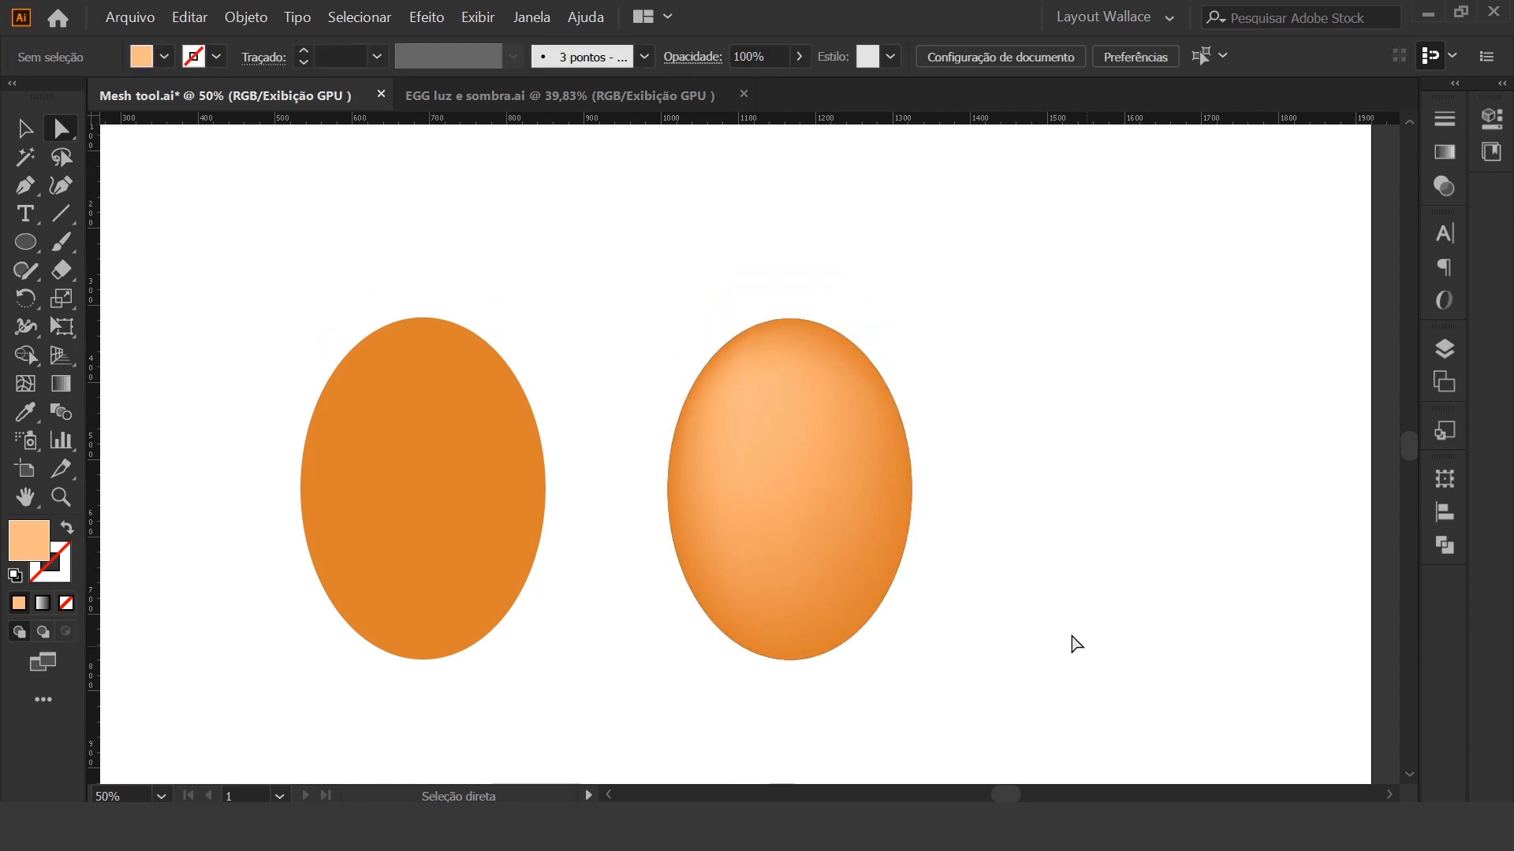
Lighten the right ellipse's upper-left mesh point to the pale peach ffd6b8 and deselect the ellipse
{"action": "left_click", "coordinate": [801, 499]}
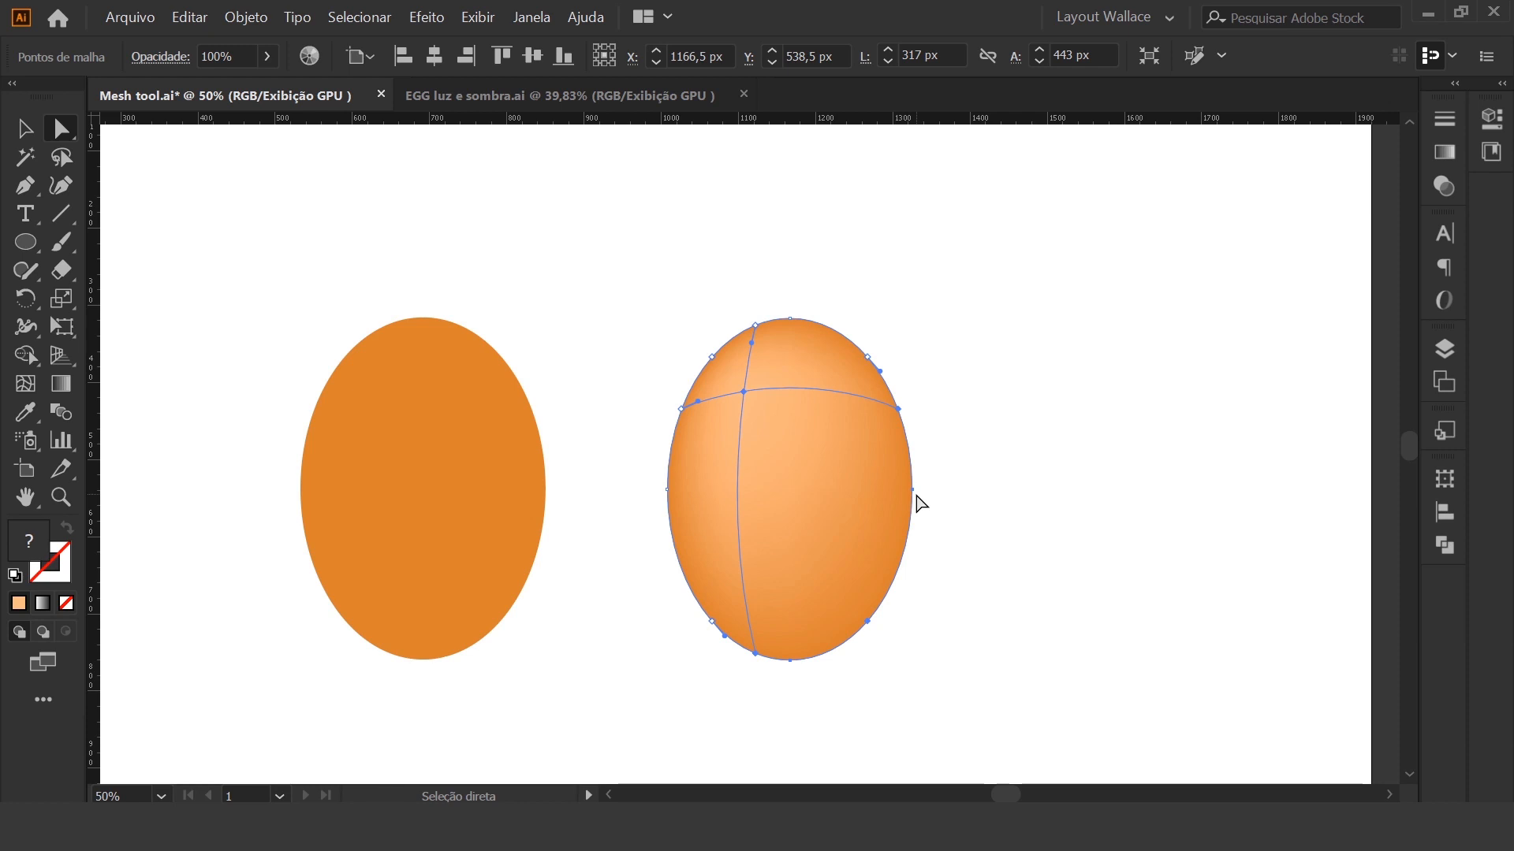
{"action": "scroll", "coordinate": [919, 499], "scroll_direction": "up", "scroll_amount": 1}
{"action": "scroll", "coordinate": [915, 497], "scroll_direction": "up", "scroll_amount": 10}
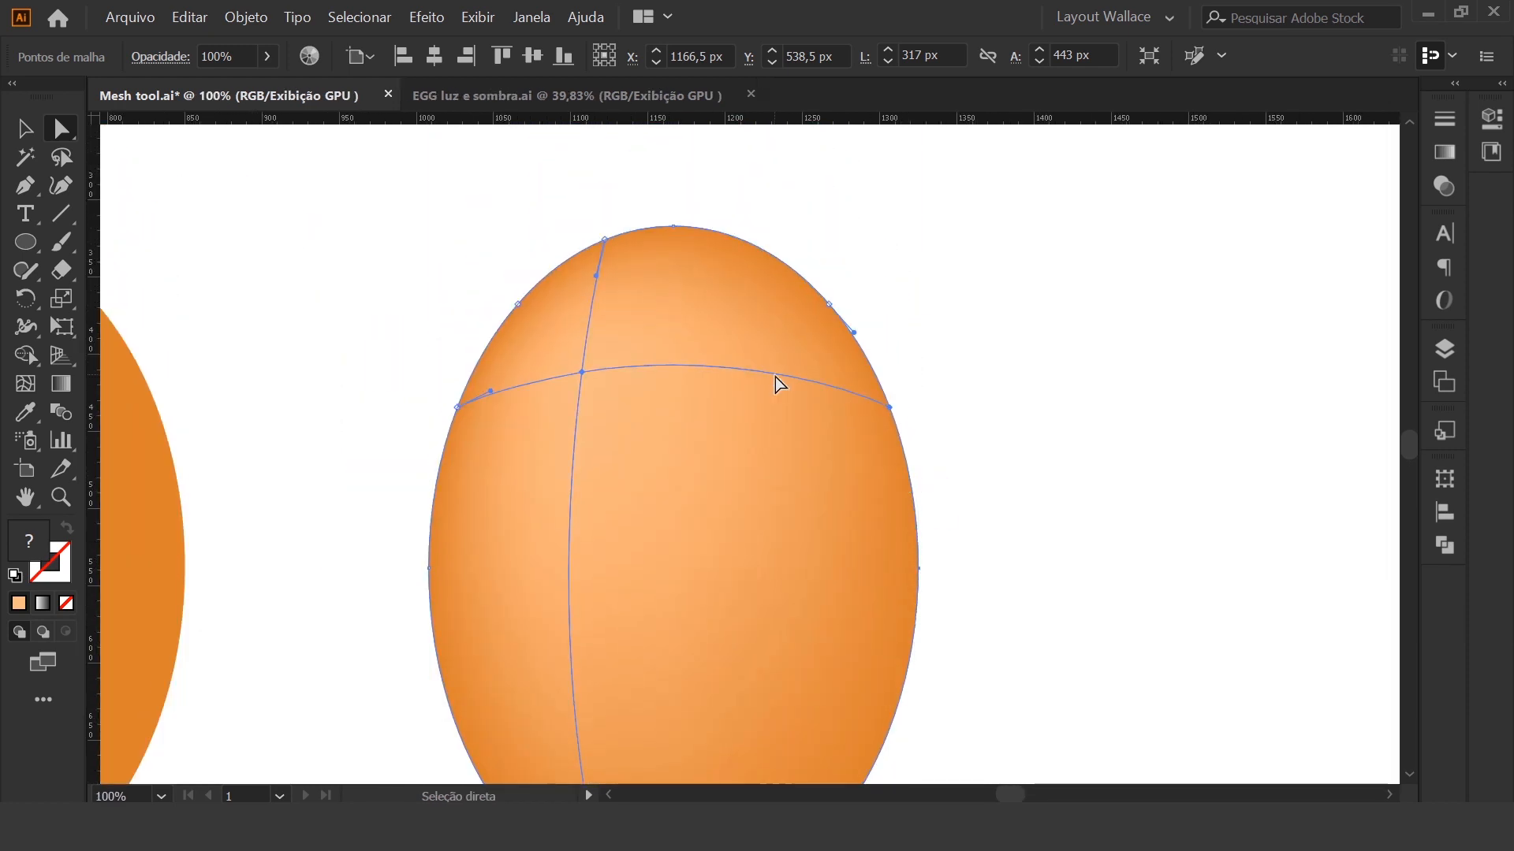
{"action": "scroll", "coordinate": [931, 343], "scroll_direction": "down", "scroll_amount": 1}
{"action": "scroll", "coordinate": [936, 352], "scroll_direction": "down", "scroll_amount": 1}
{"action": "left_click", "coordinate": [583, 297]}
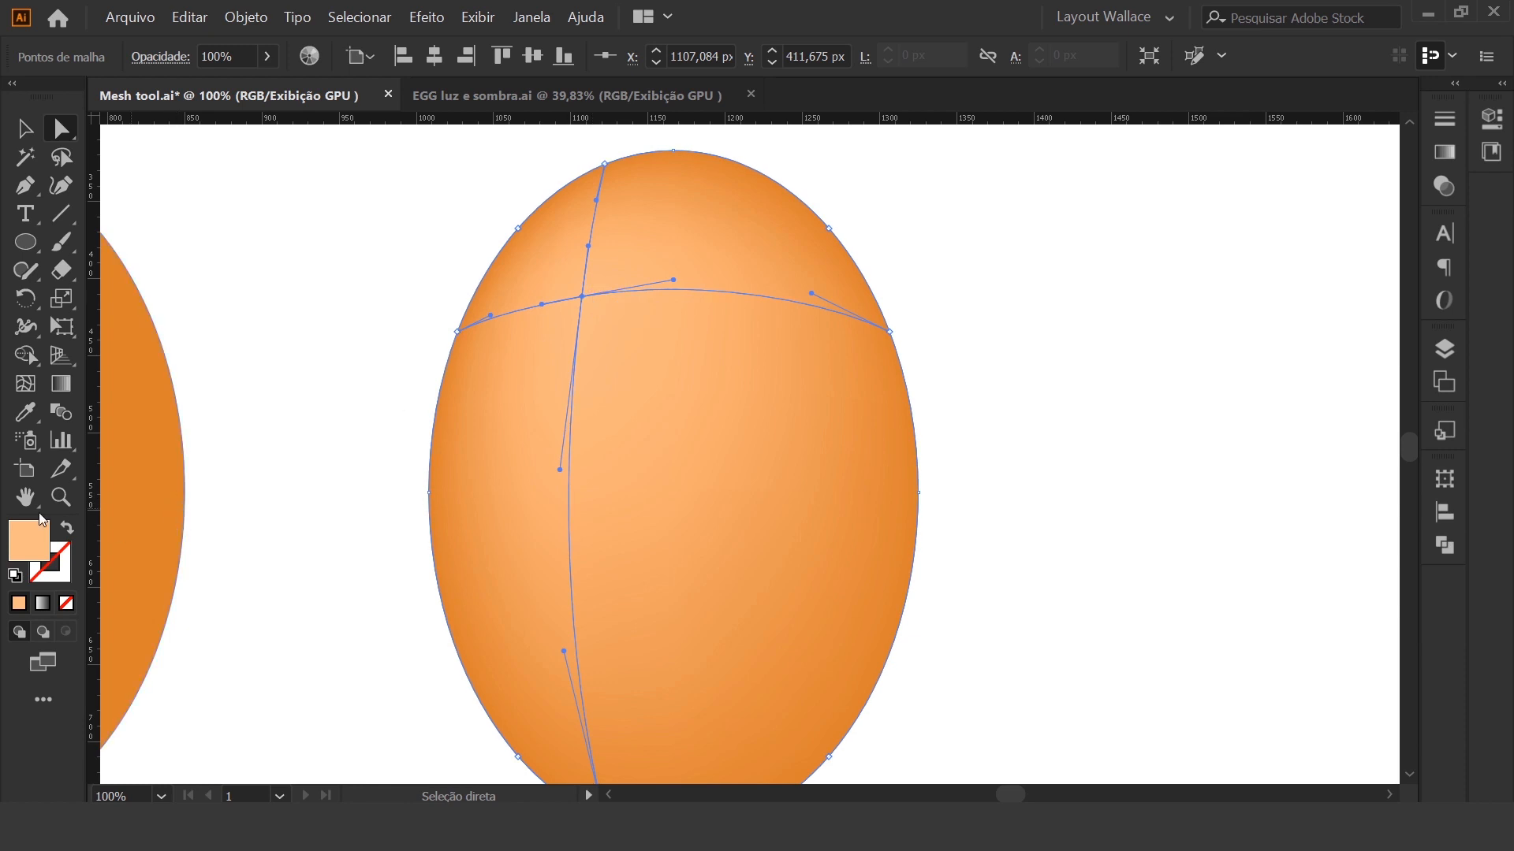
{"action": "double_click", "coordinate": [29, 544]}
{"action": "mouse_move", "coordinate": [795, 345]}
{"action": "left_mouse_down"}
{"action": "mouse_move", "coordinate": [780, 270]}
{"action": "mouse_move", "coordinate": [733, 235]}
{"action": "left_mouse_up"}
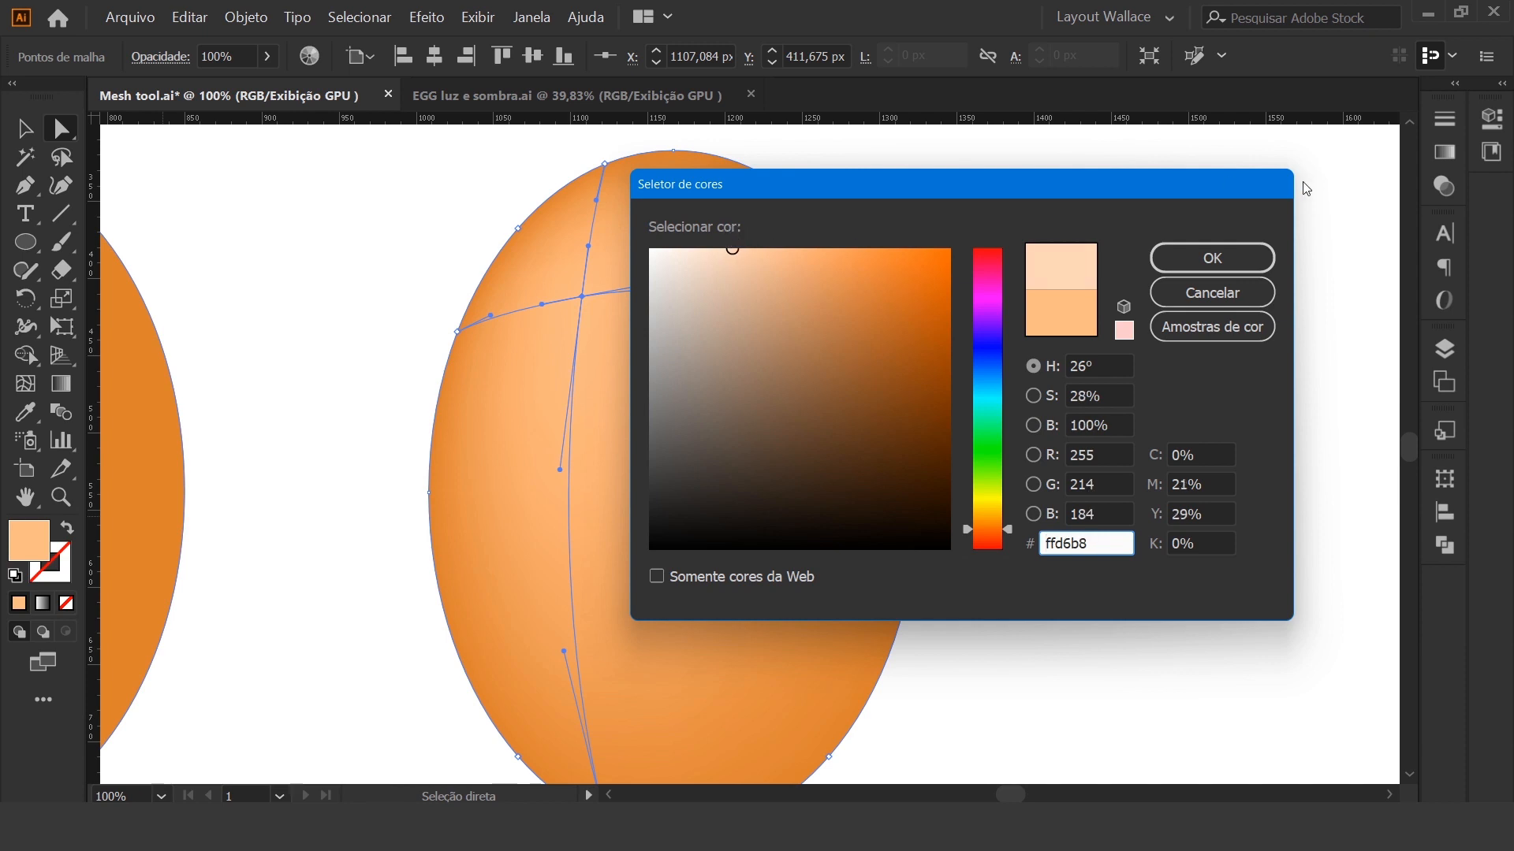
{"action": "left_click", "coordinate": [1230, 251]}
{"action": "left_click", "coordinate": [1178, 519]}
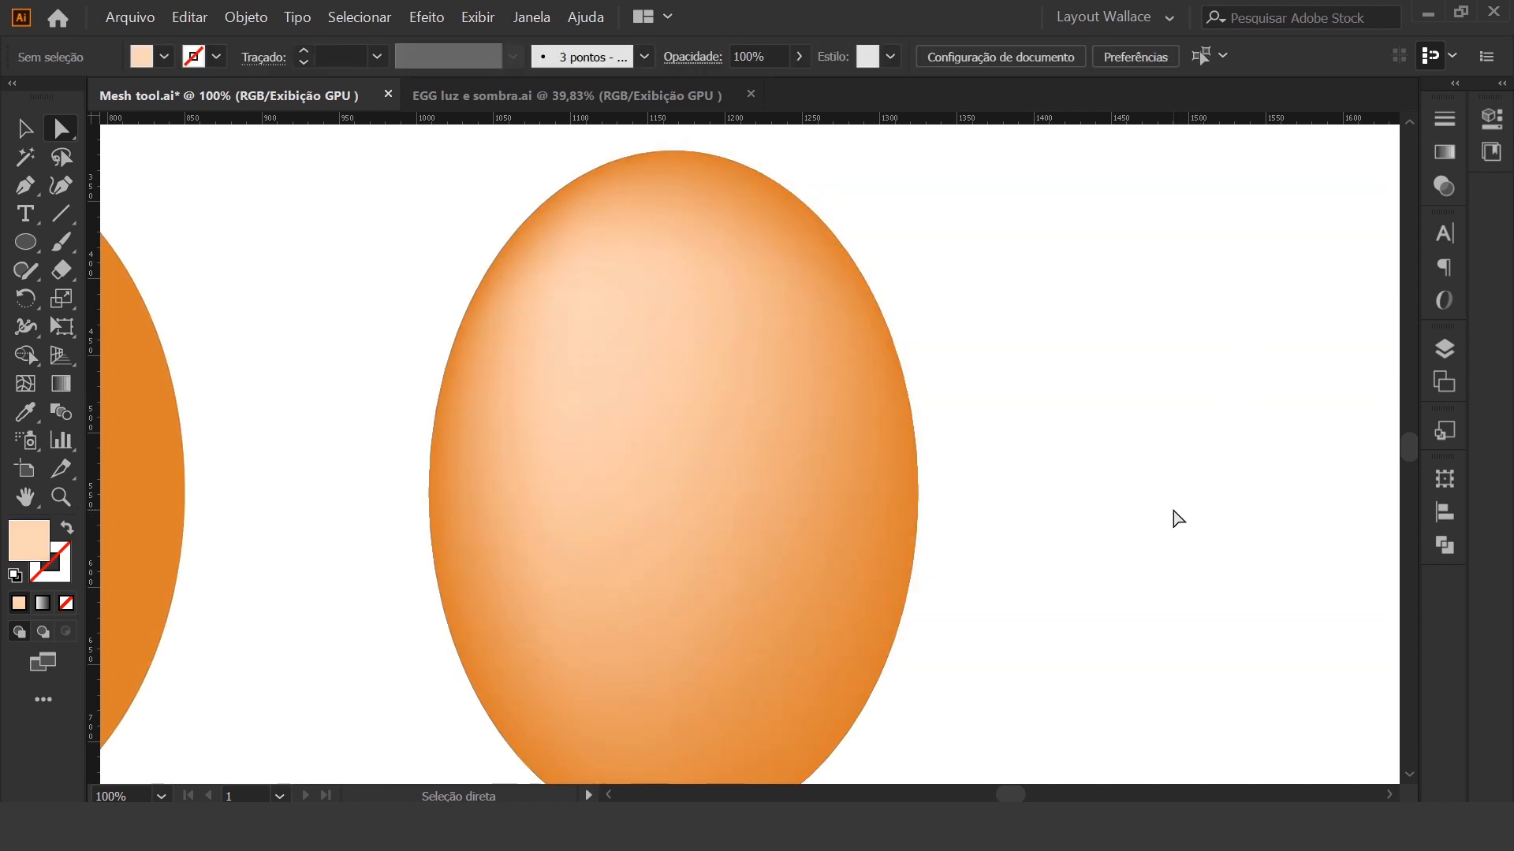
Examine the shading on the right ellipse from near and far, compared with the flat ellipse
{"action": "key", "text": "ctrl+minus"}
{"action": "key", "text": "ctrl+minus"}
{"action": "key", "text": "ctrl+minus"}
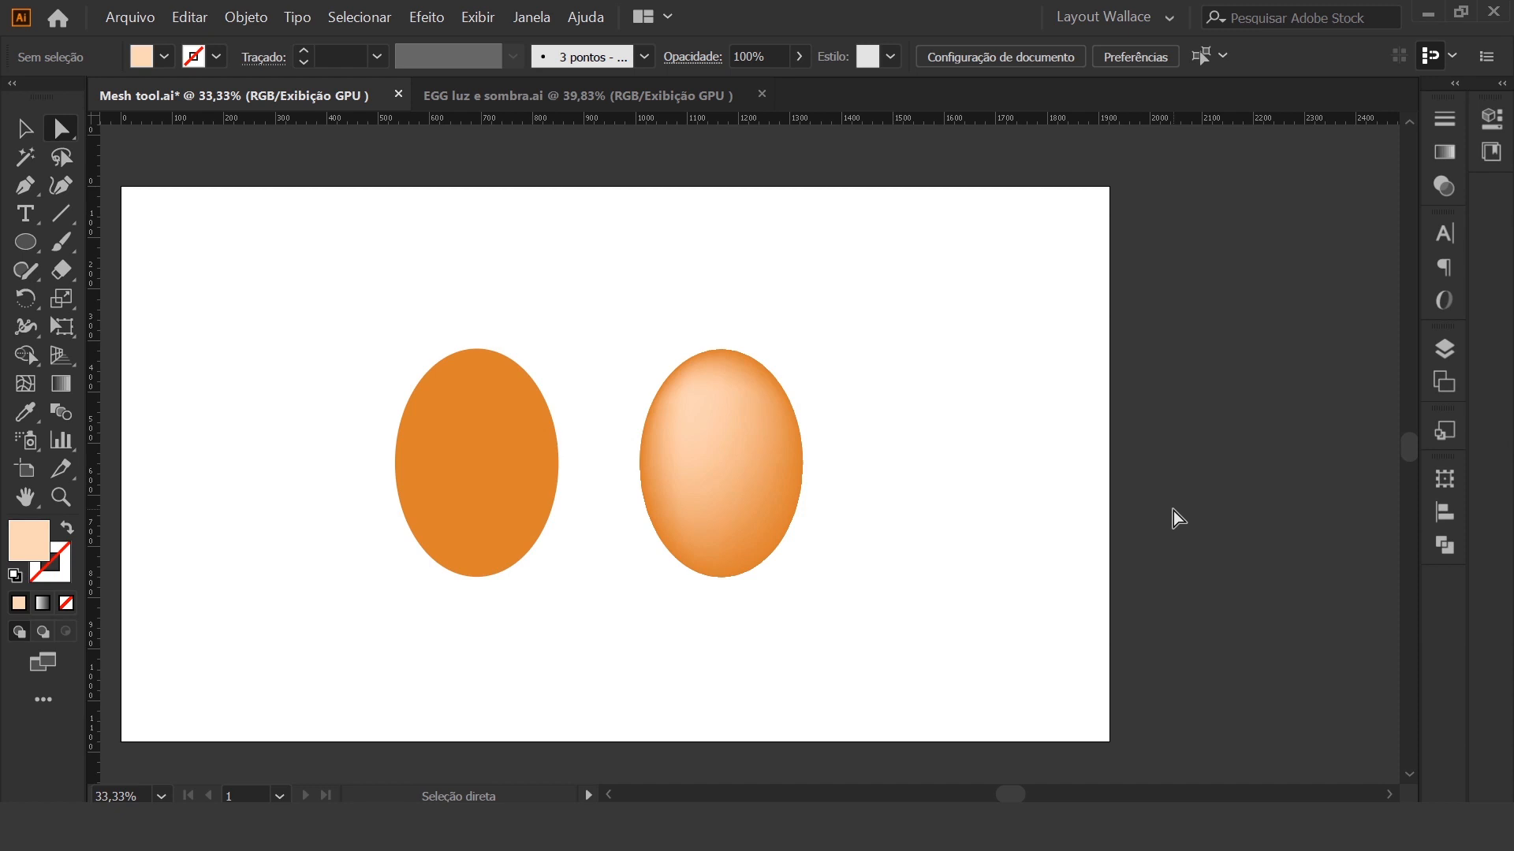
{"action": "key", "text": "ctrl+plus"}
{"action": "key", "text": "ctrl+plus"}
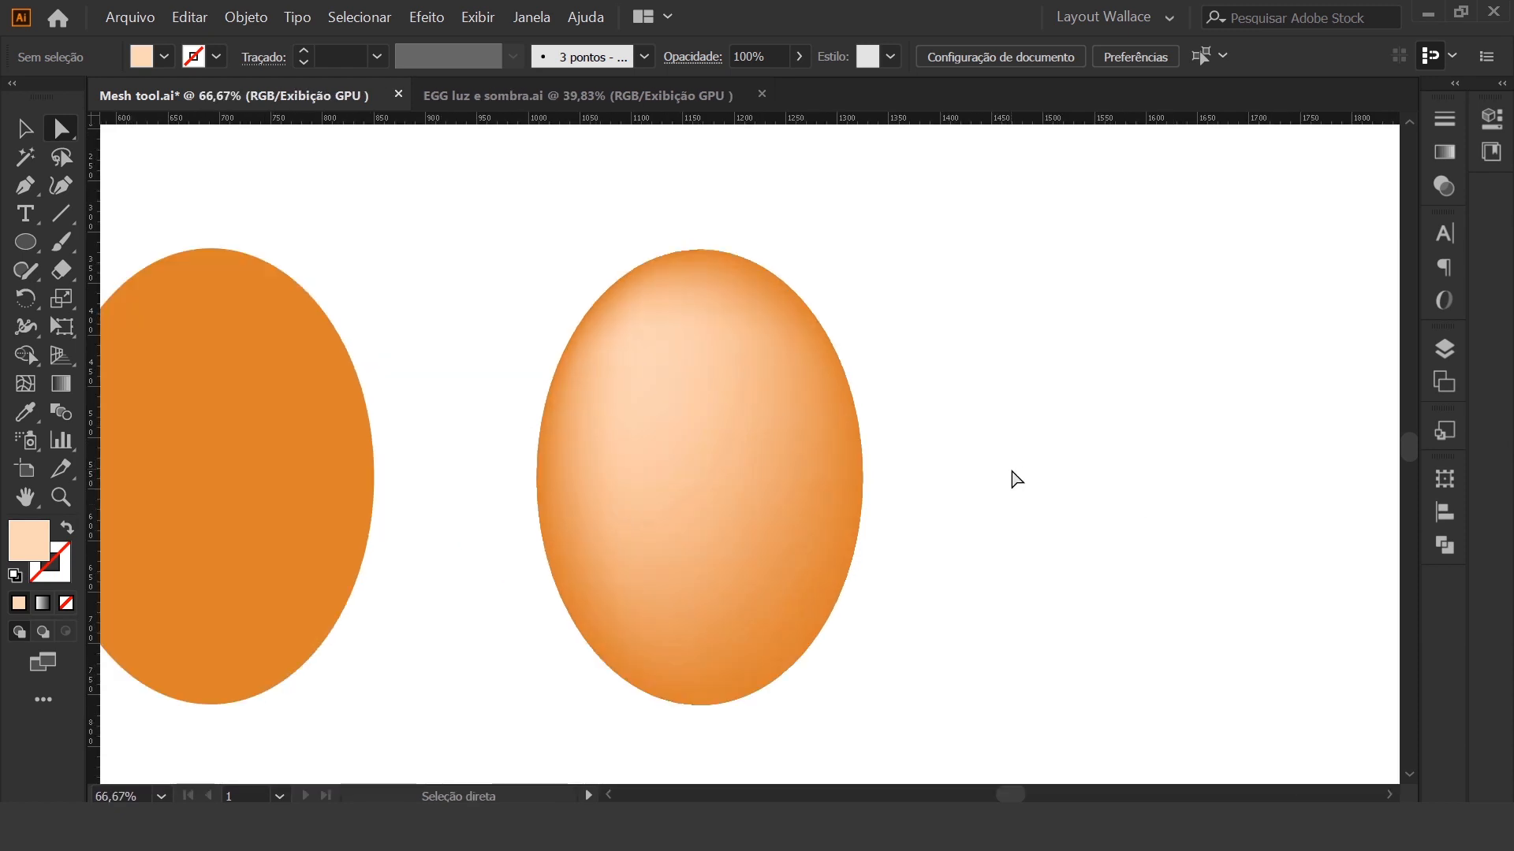
{"action": "key", "text": "ctrl+plus"}
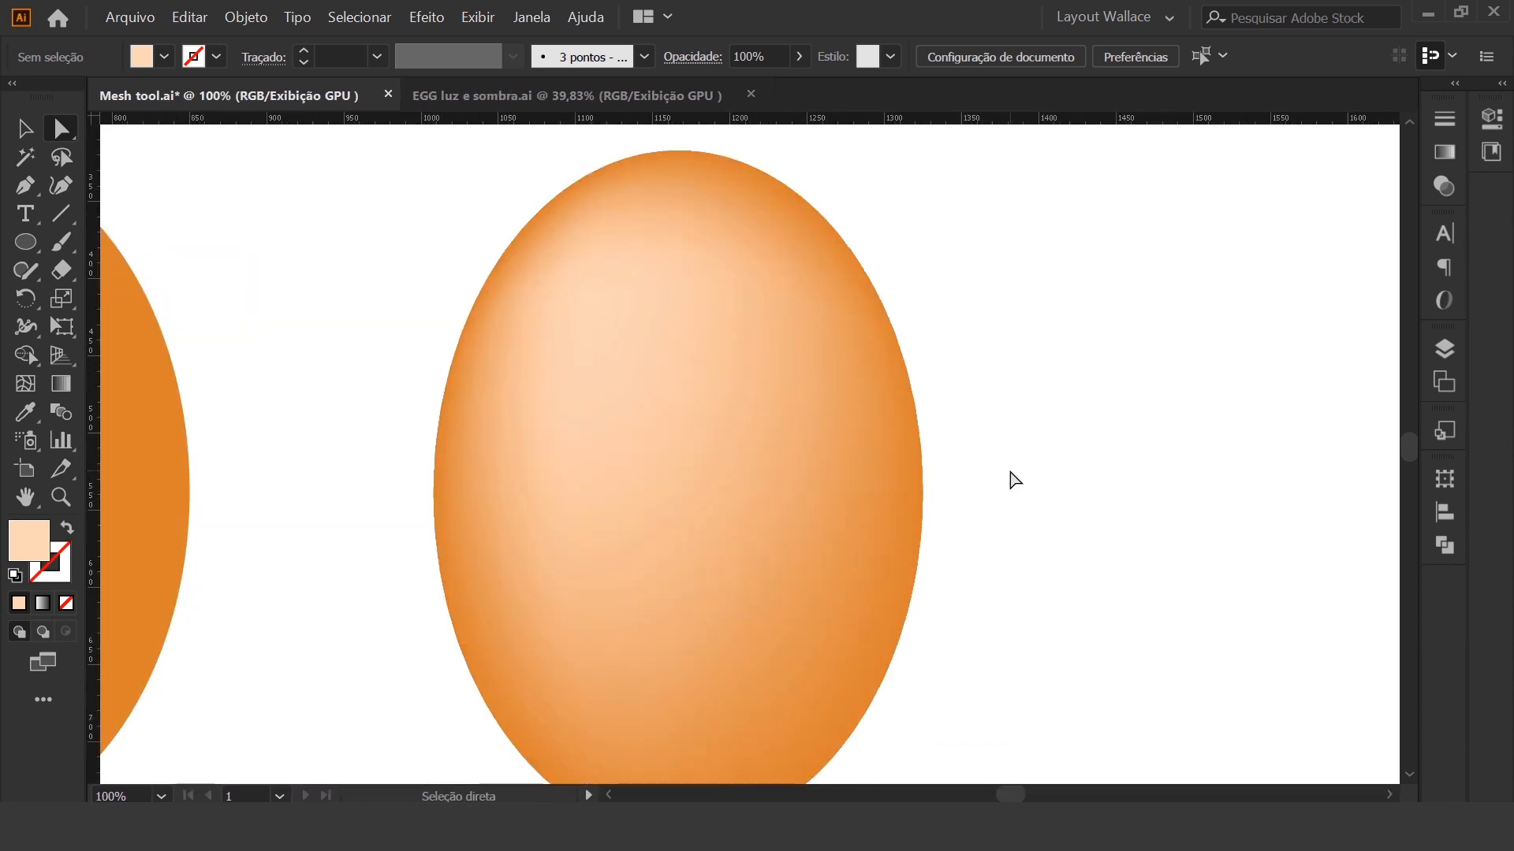
{"action": "scroll", "coordinate": [1015, 482], "scroll_direction": "down", "scroll_amount": 2}
{"action": "scroll", "coordinate": [1016, 483], "scroll_direction": "up", "scroll_amount": 2}
{"action": "scroll", "coordinate": [1016, 483], "scroll_direction": "down", "scroll_amount": 1}
{"action": "key", "text": "ctrl+minus"}
{"action": "key", "text": "ctrl+minus"}
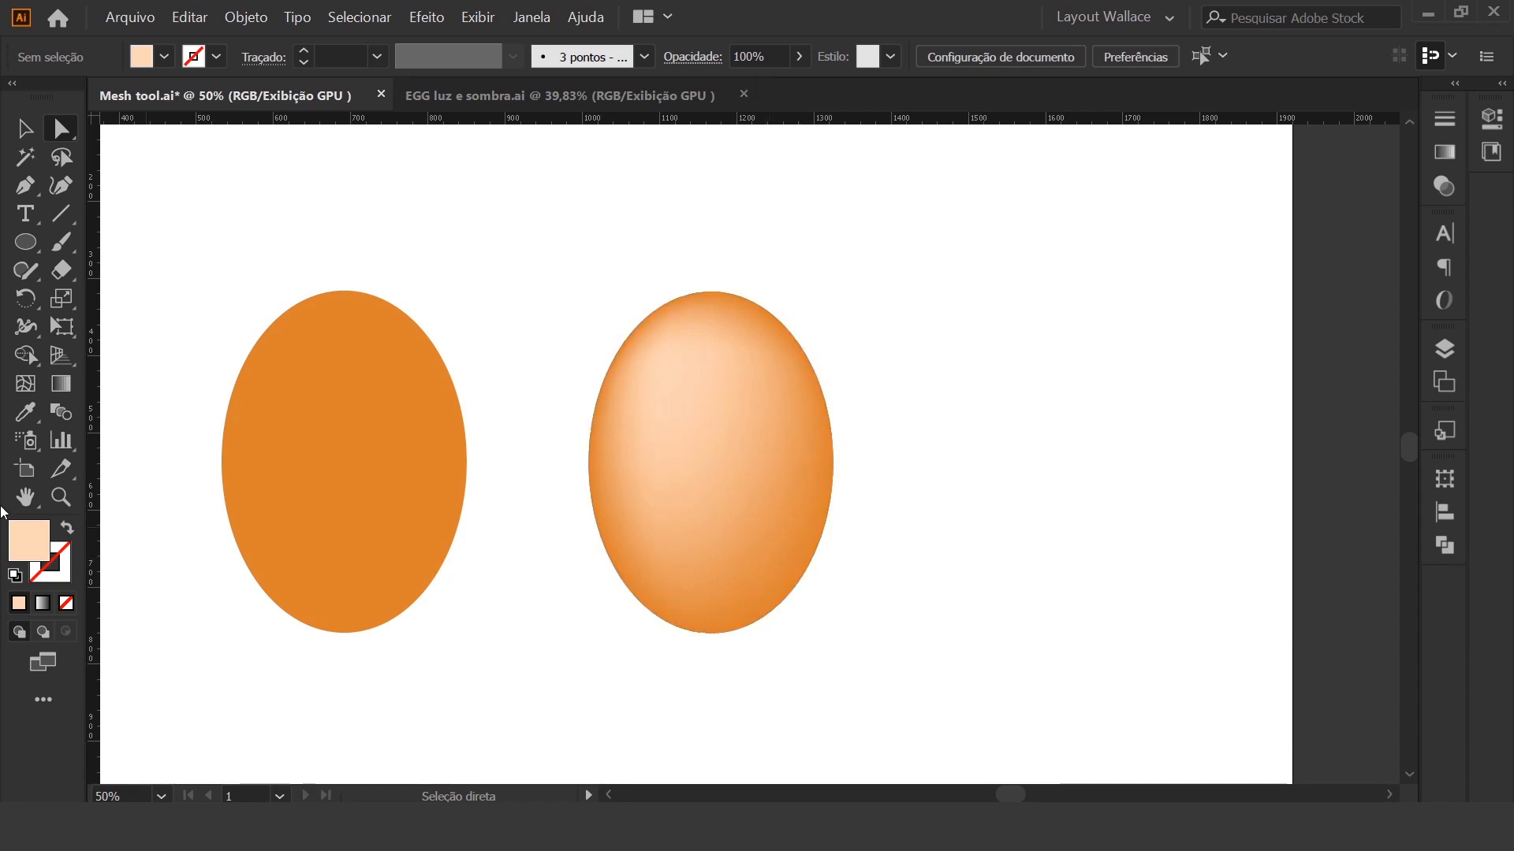
Add a second mesh point in the lower-right part of the right ellipse with the Mesh tool
{"action": "left_click", "coordinate": [26, 384]}
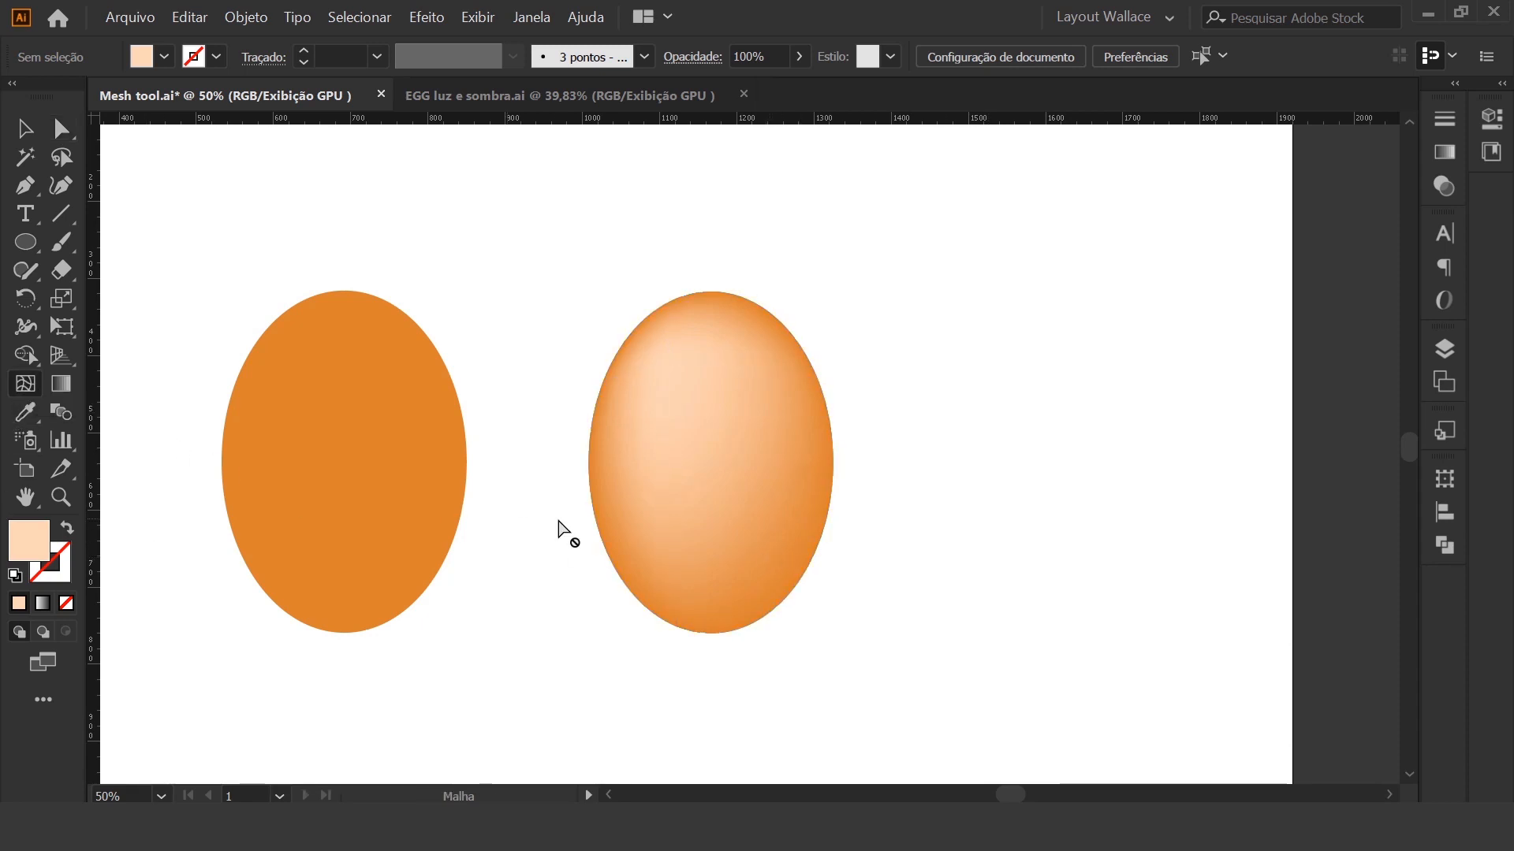
{"action": "left_click", "coordinate": [784, 538]}
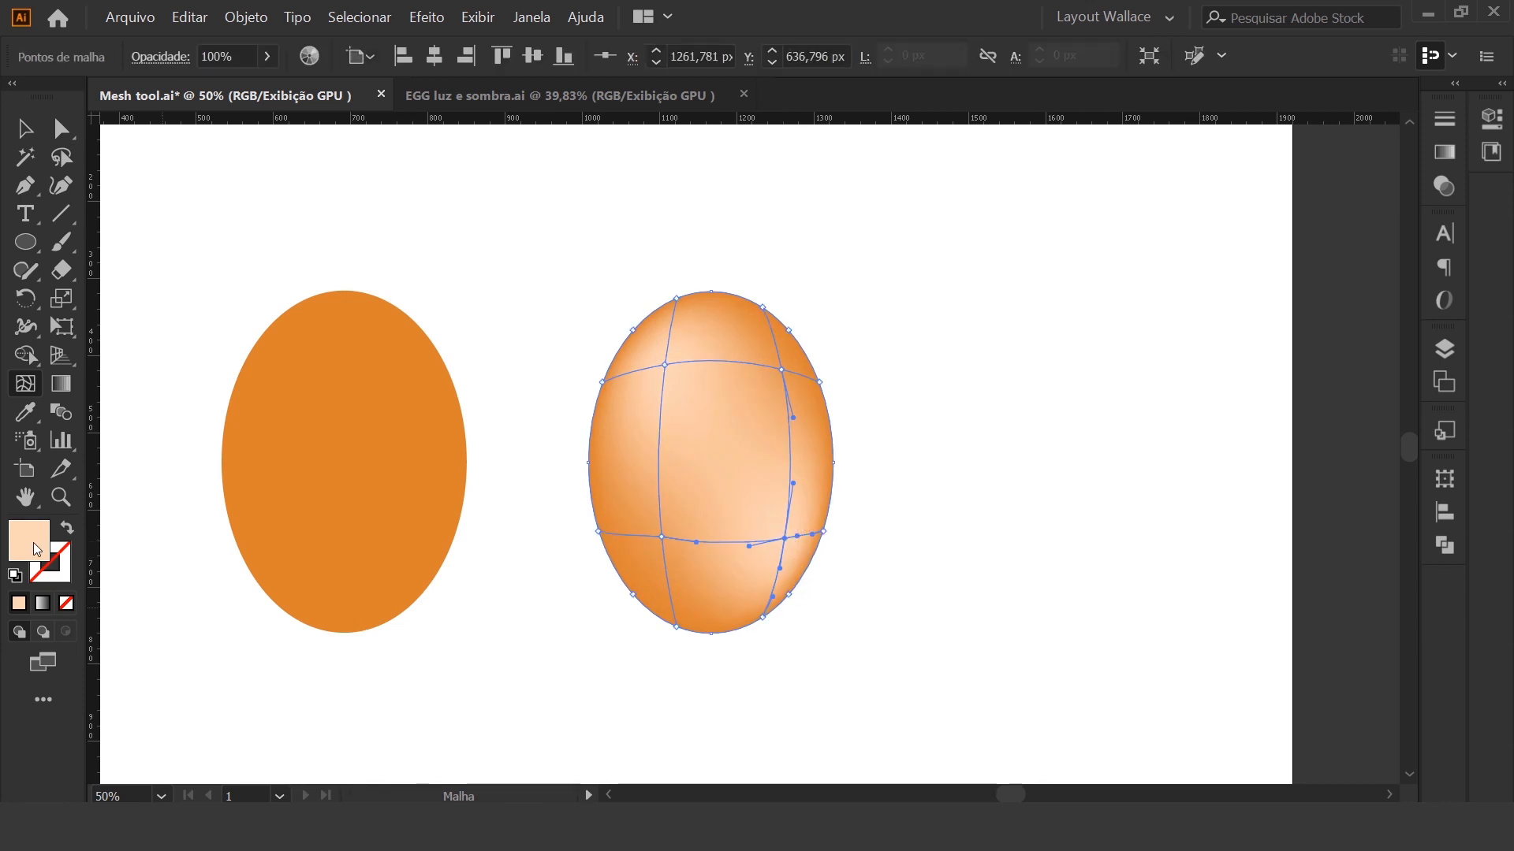
Darken the right ellipse's lower-right mesh point to the burnt orange af5010
{"action": "double_click", "coordinate": [30, 542]}
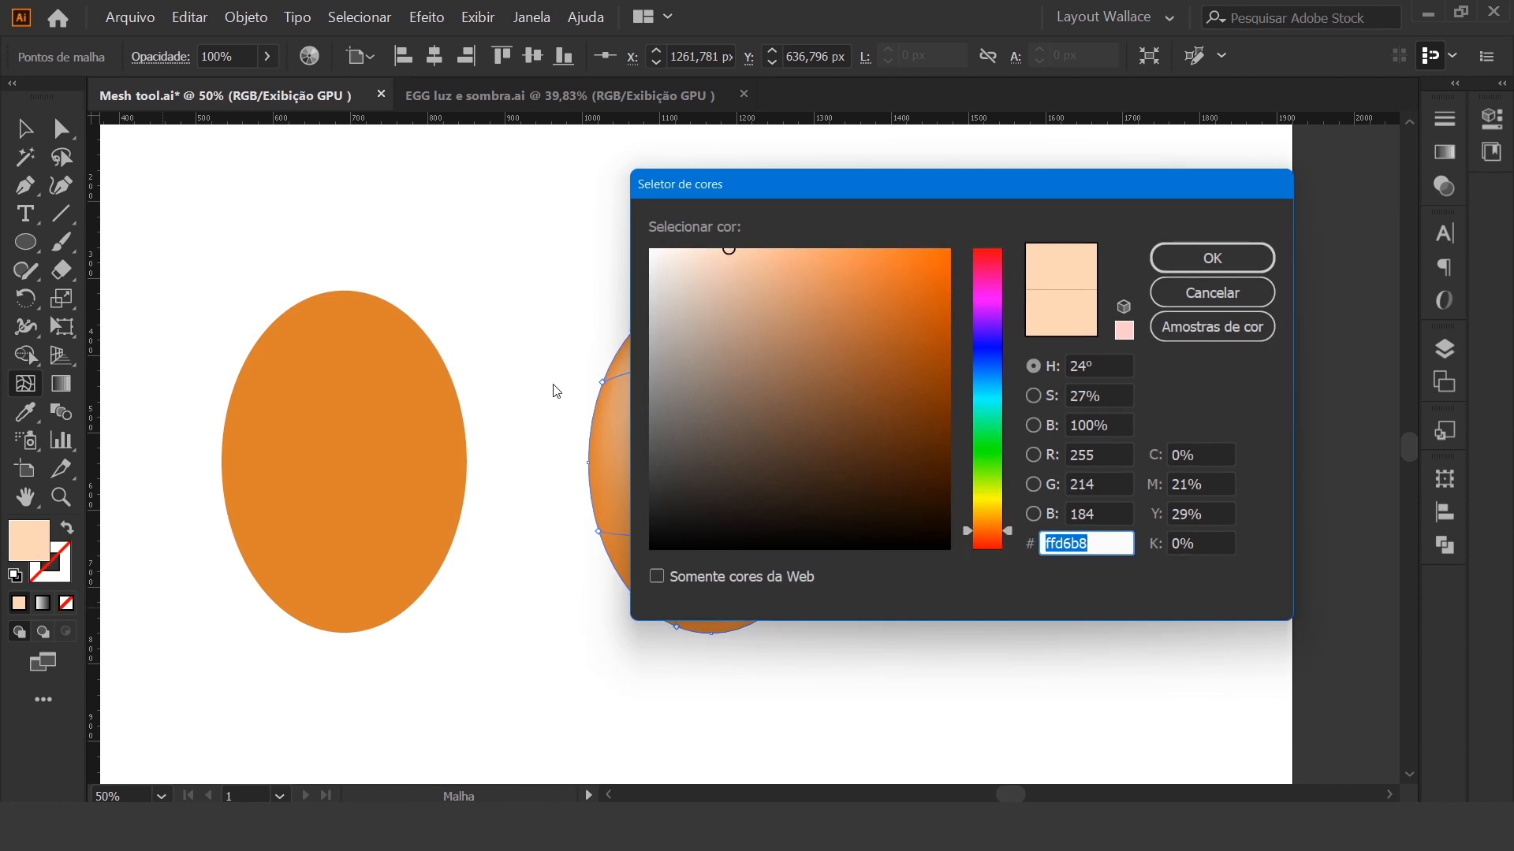
{"action": "left_click", "coordinate": [921, 340]}
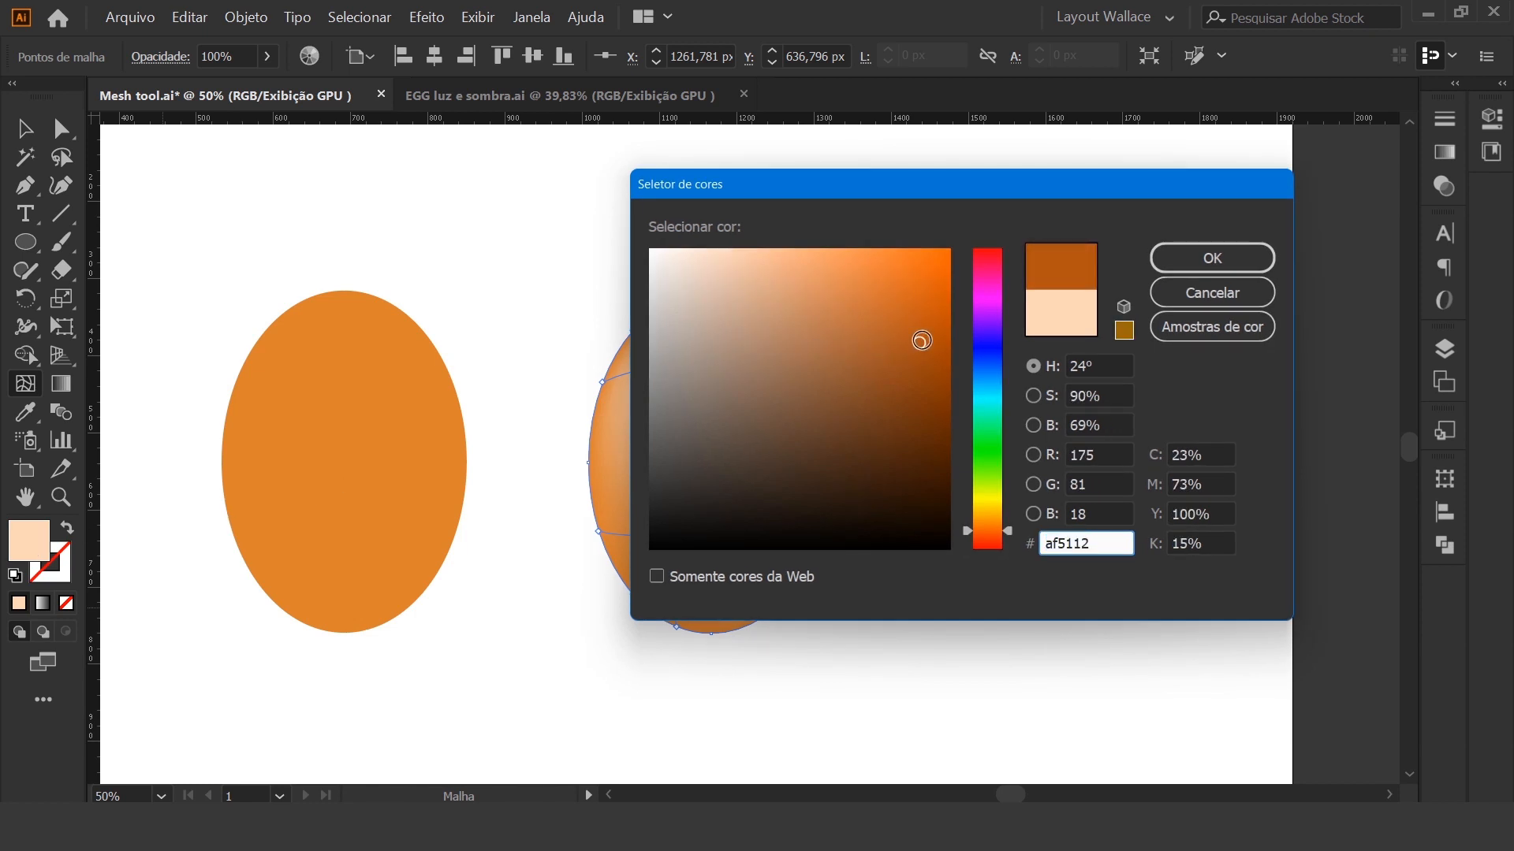
{"action": "left_click_drag", "start_coordinate": [923, 345], "coordinate": [923, 343]}
{"action": "left_click", "coordinate": [1200, 252]}
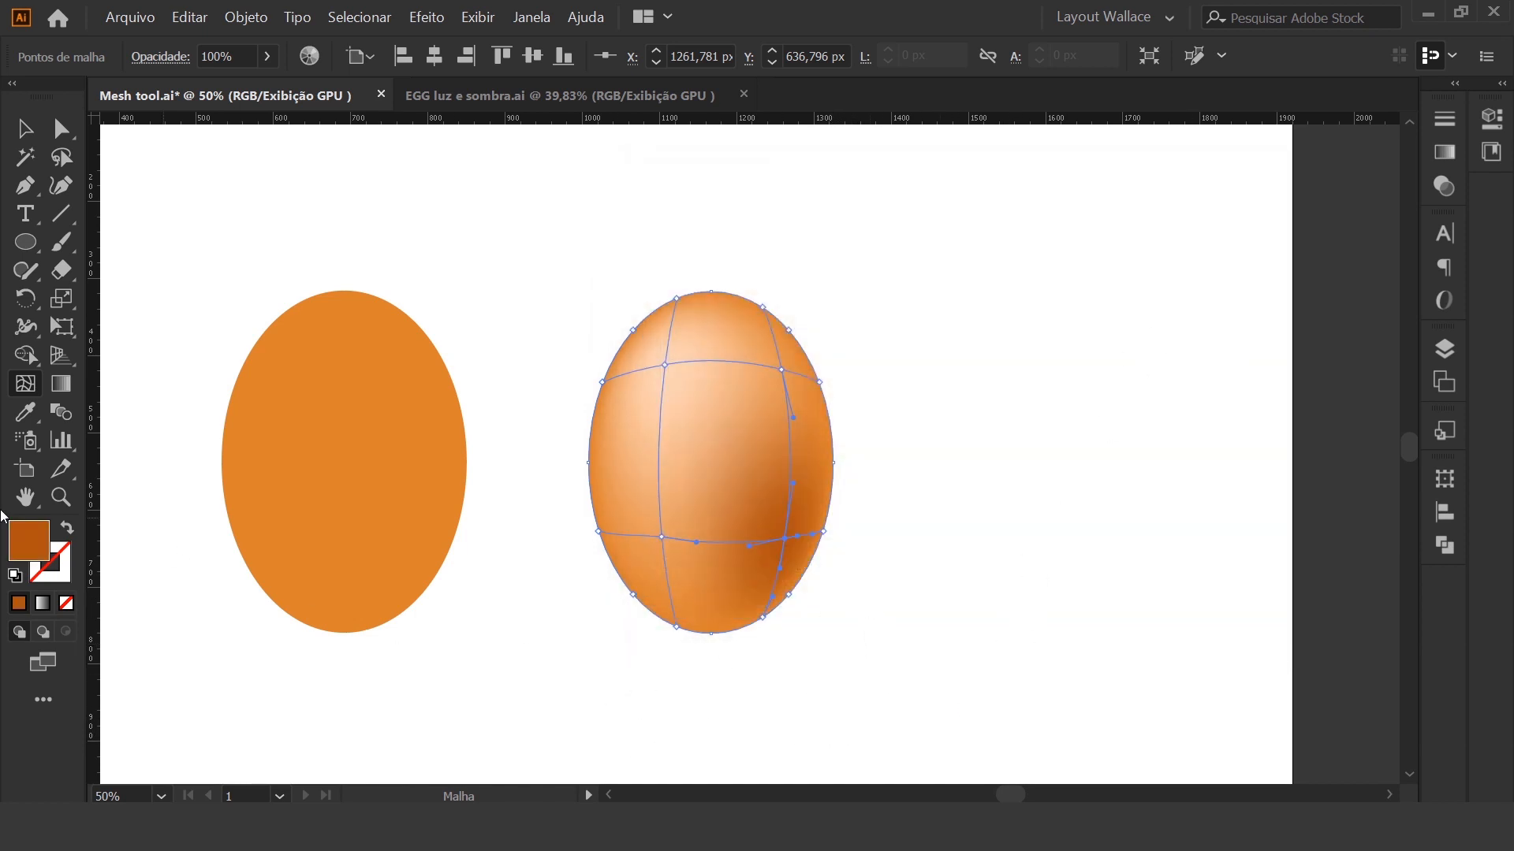
Set the right ellipse's lower-right mesh point to the slightly lighter burnt orange ba550f and deselect the ellipse
{"action": "double_click", "coordinate": [36, 543]}
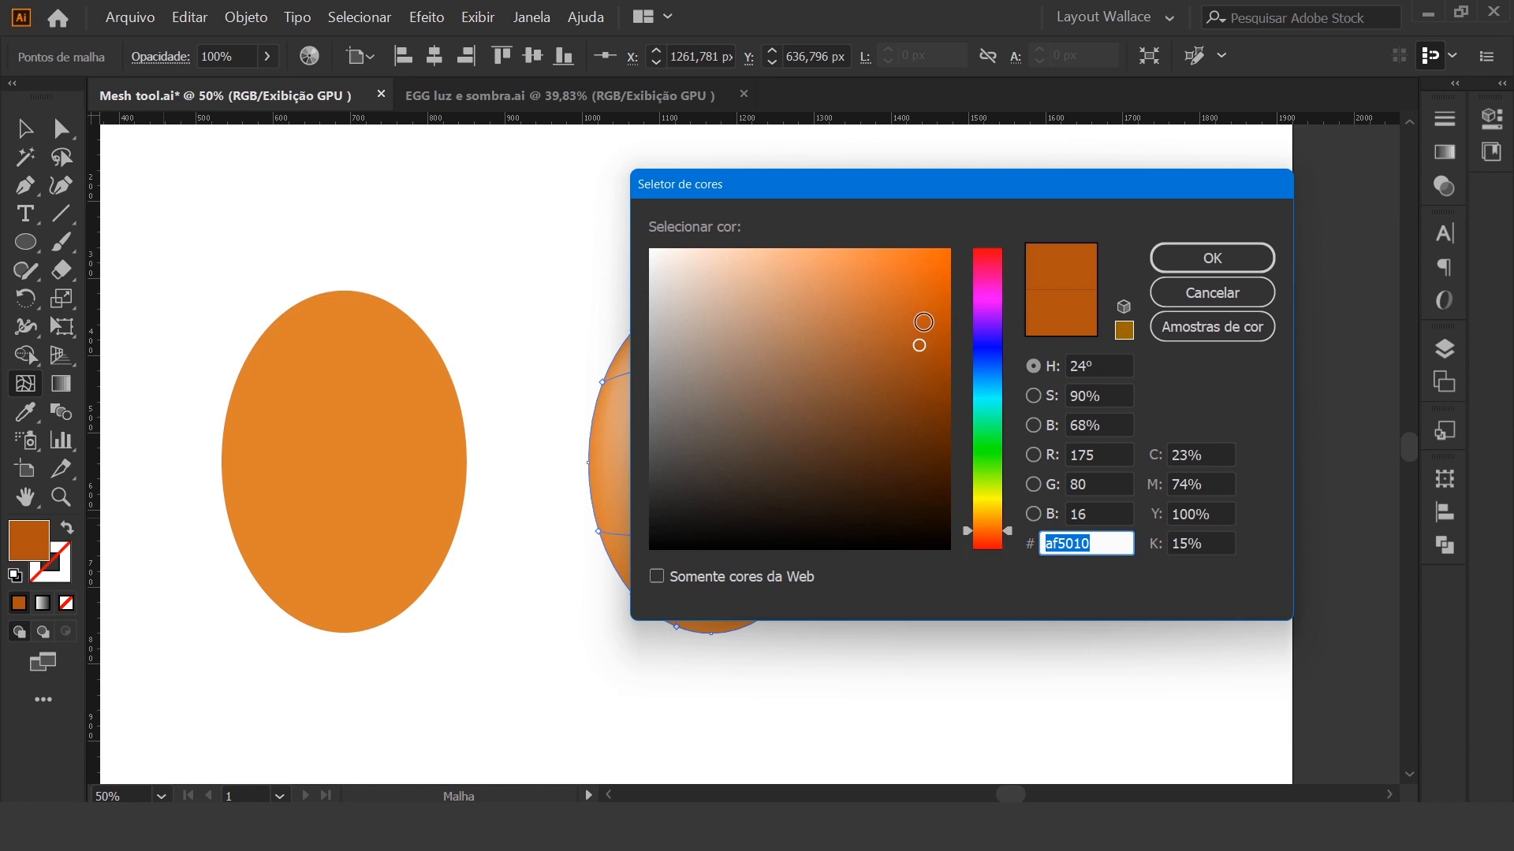
{"action": "left_click", "coordinate": [926, 328]}
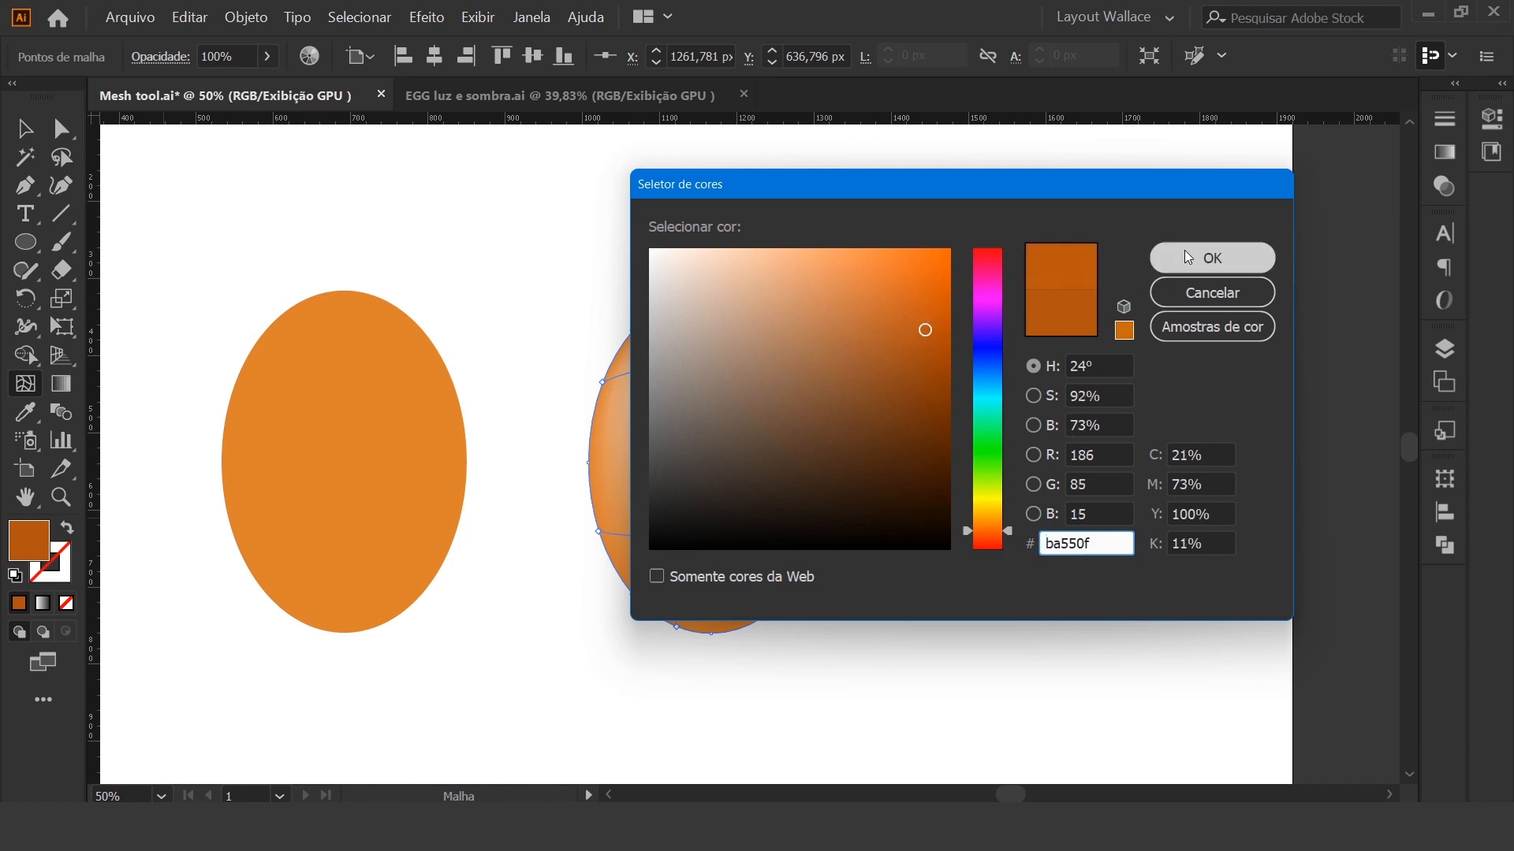
{"action": "left_click", "coordinate": [1191, 254]}
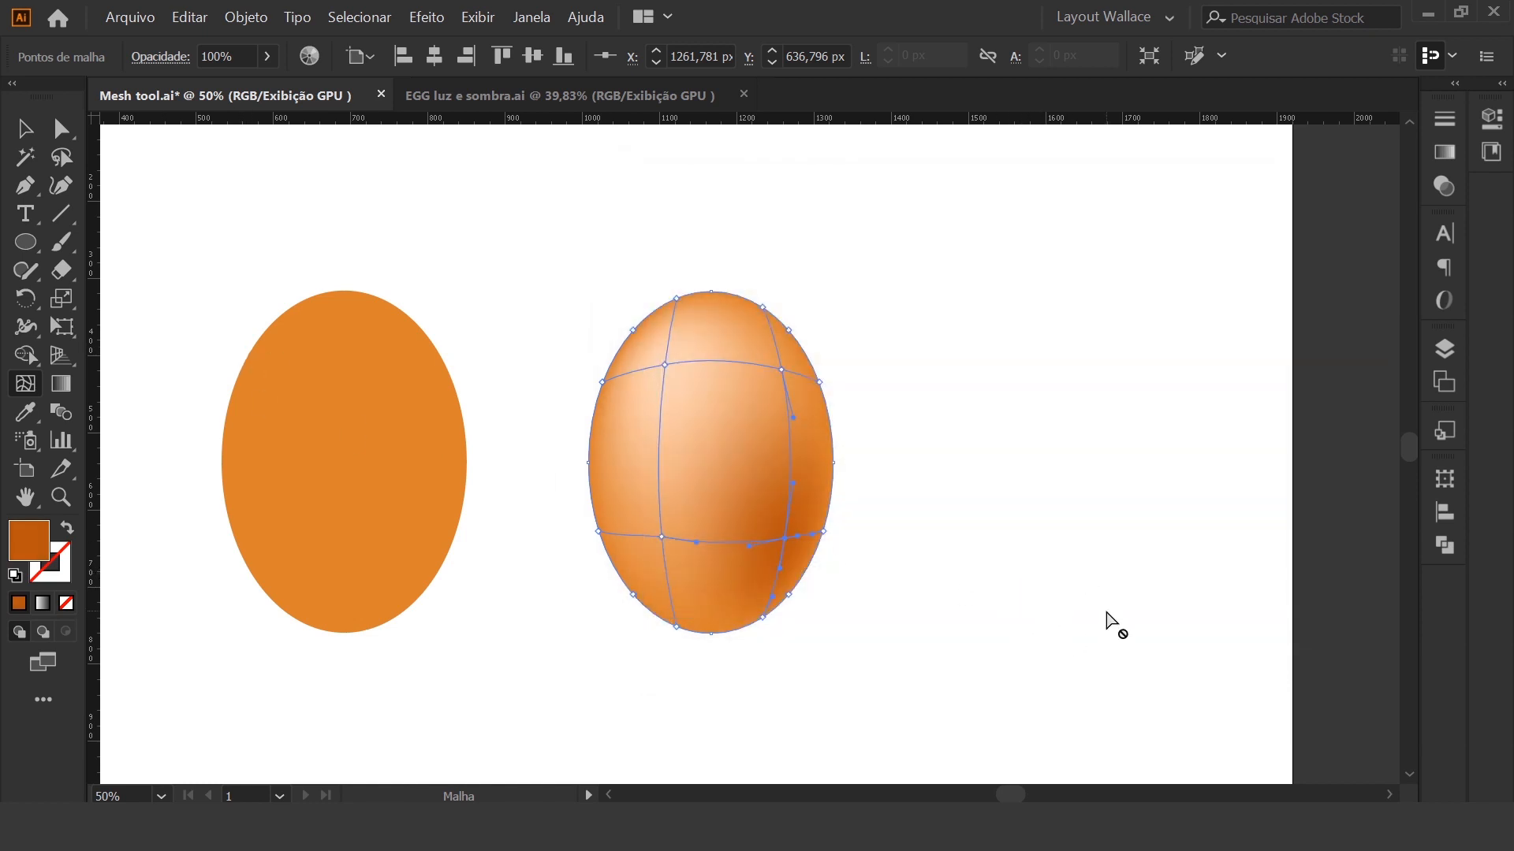
{"action": "left_click", "coordinate": [33, 134]}
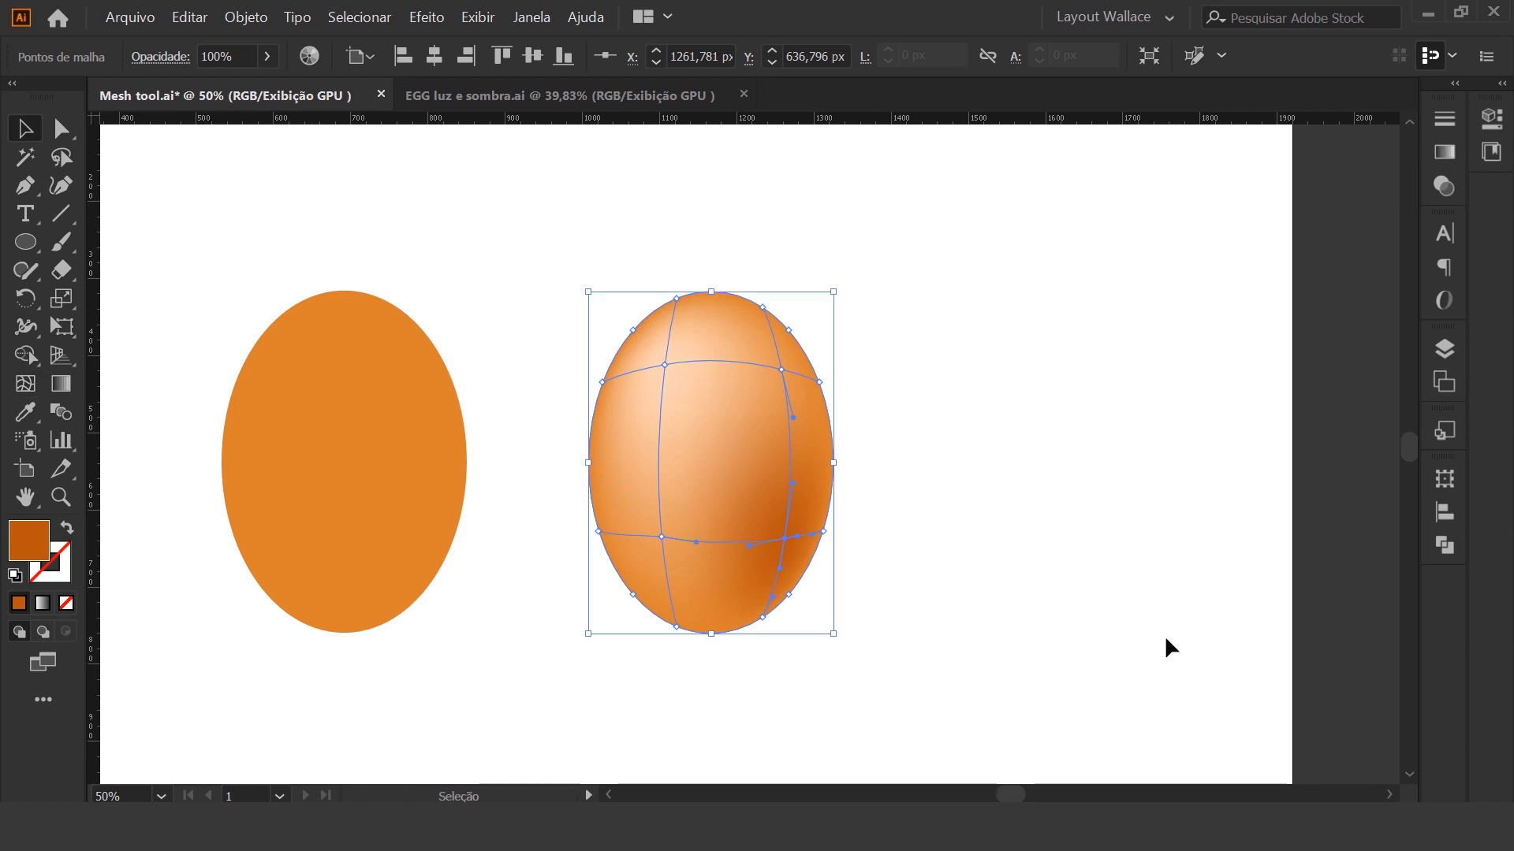
{"action": "left_click", "coordinate": [1041, 574]}
Examine the right ellipse's highlight and shadow from far and near, with its mesh lines shown and hidden
{"action": "key", "text": "ctrl+minus"}
{"action": "key", "text": "ctrl+minus"}
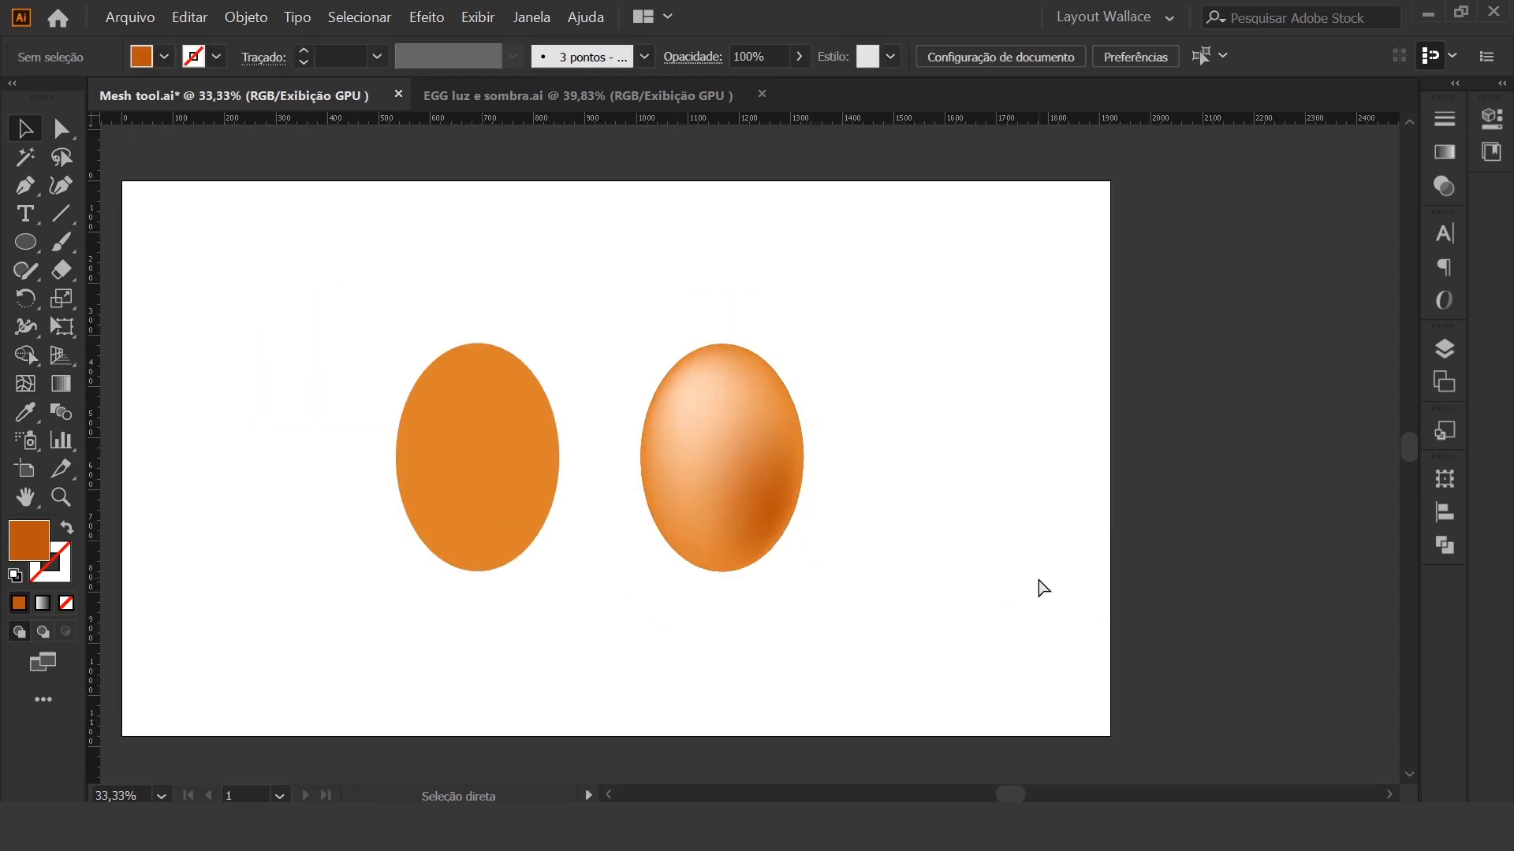
{"action": "key", "text": "ctrl+plus"}
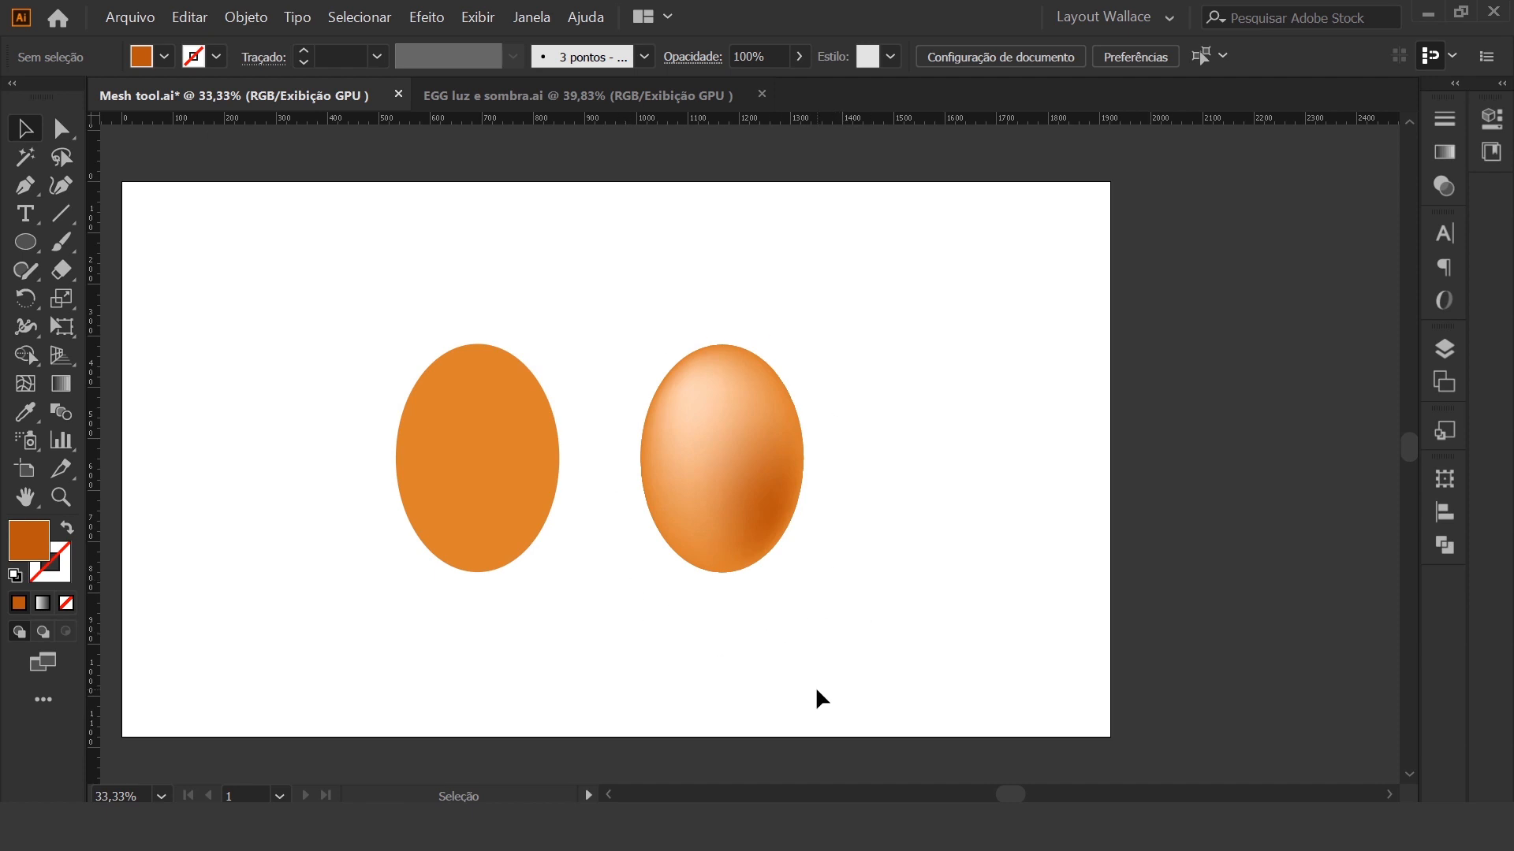
{"action": "key", "text": "ctrl+plus"}
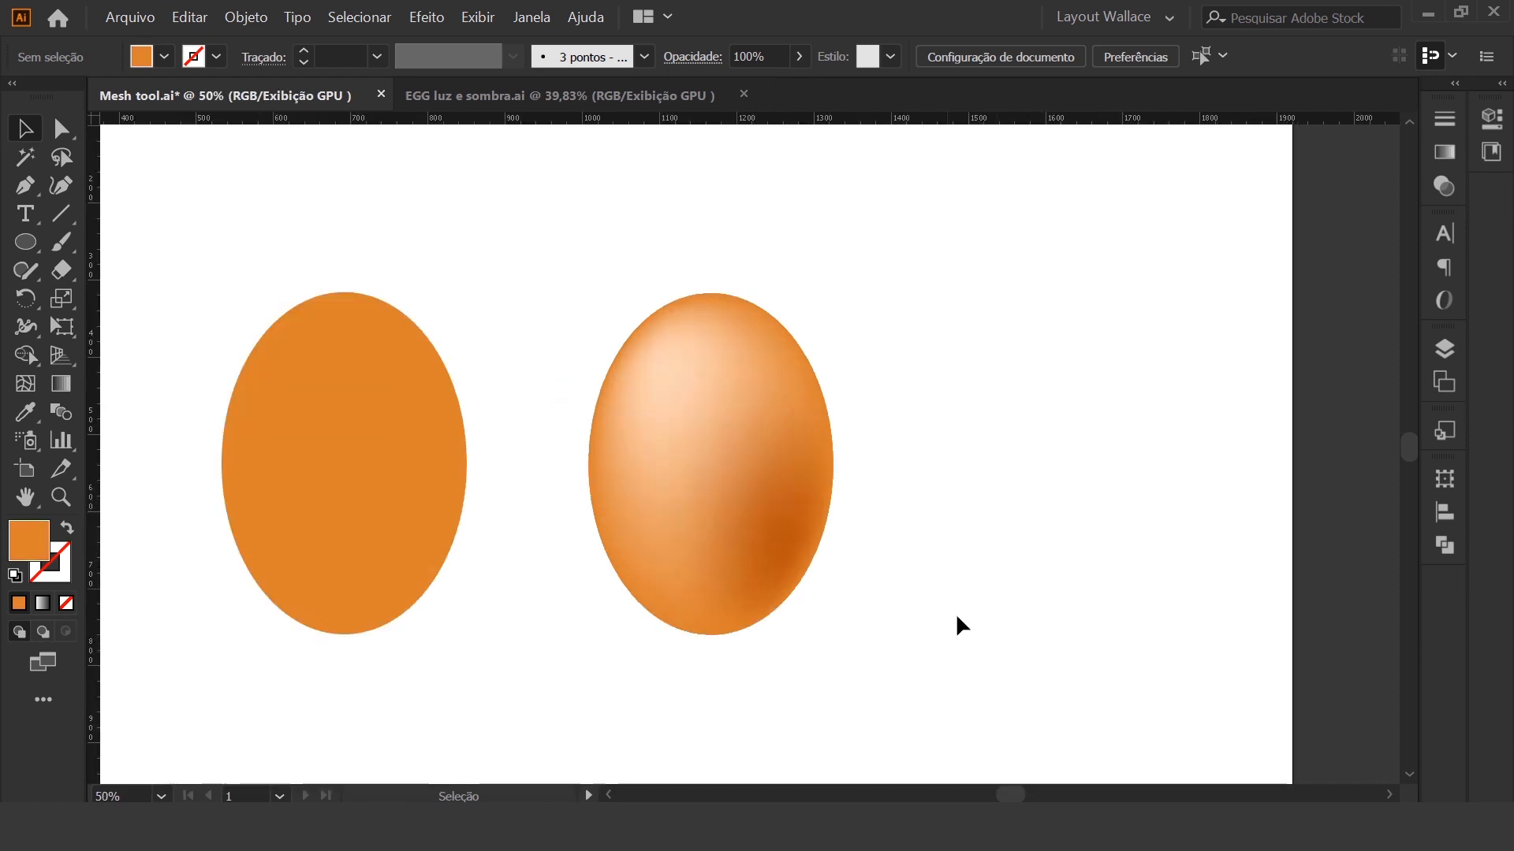
{"action": "left_click", "coordinate": [748, 558]}
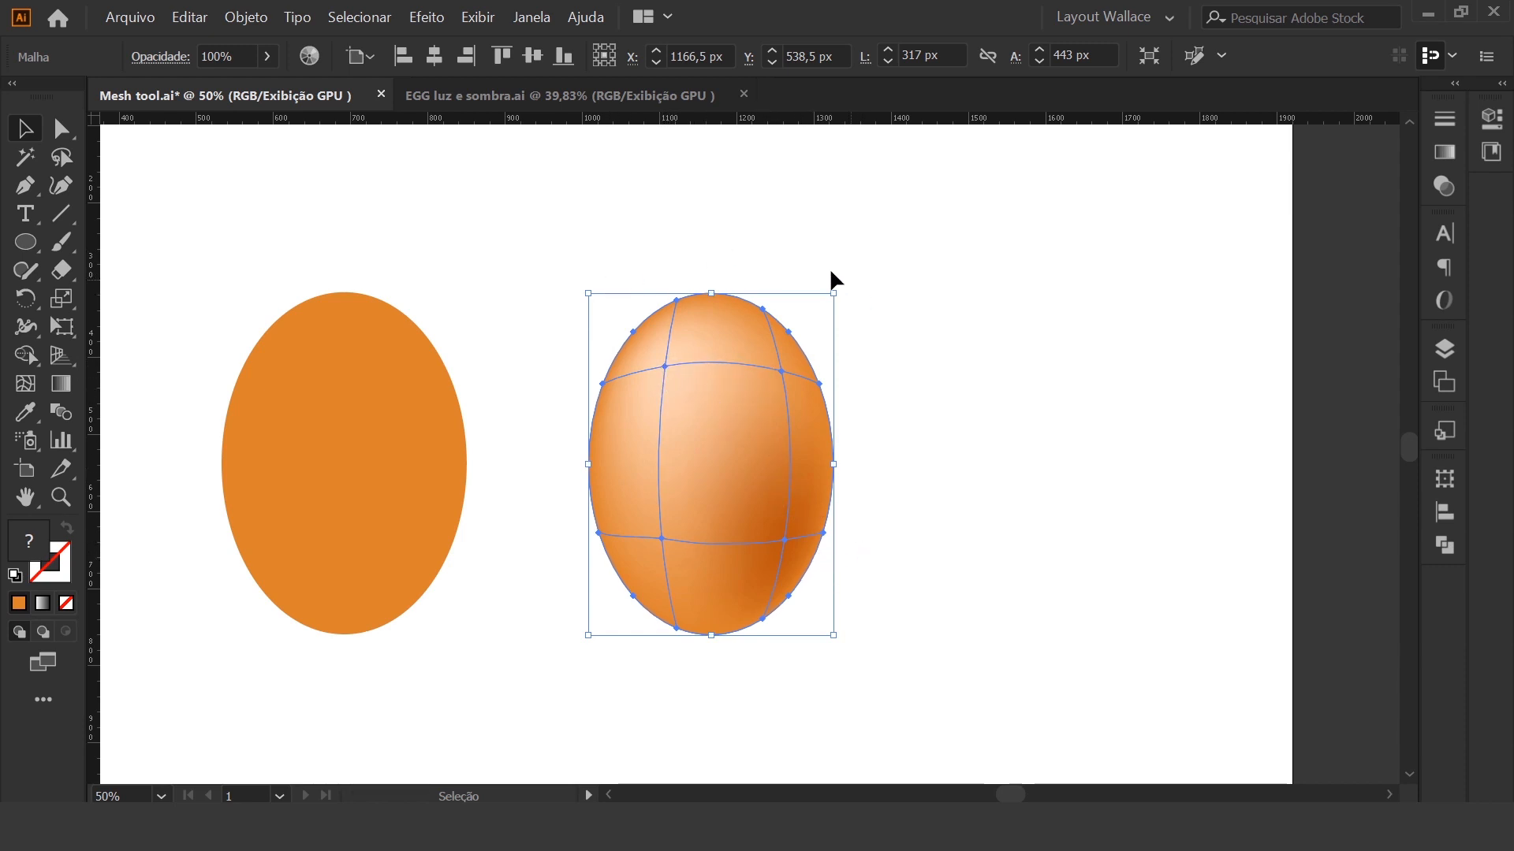
{"action": "left_click", "coordinate": [999, 518]}
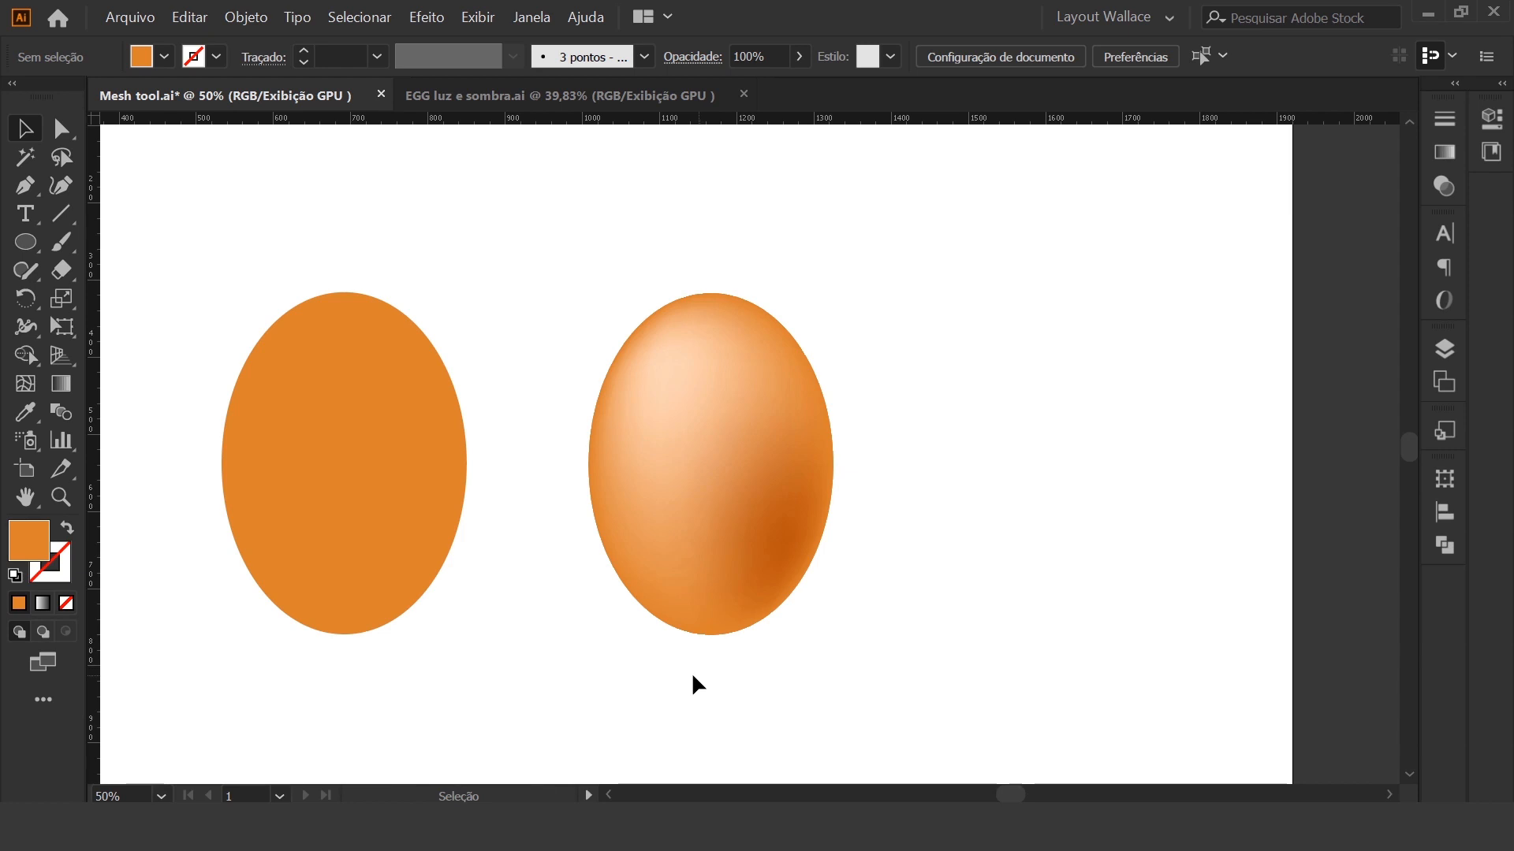
Try a Mesh tool point on the flat left ellipse's left edge at mid-height, coloured light peach ffcba1
{"action": "left_click", "coordinate": [374, 438]}
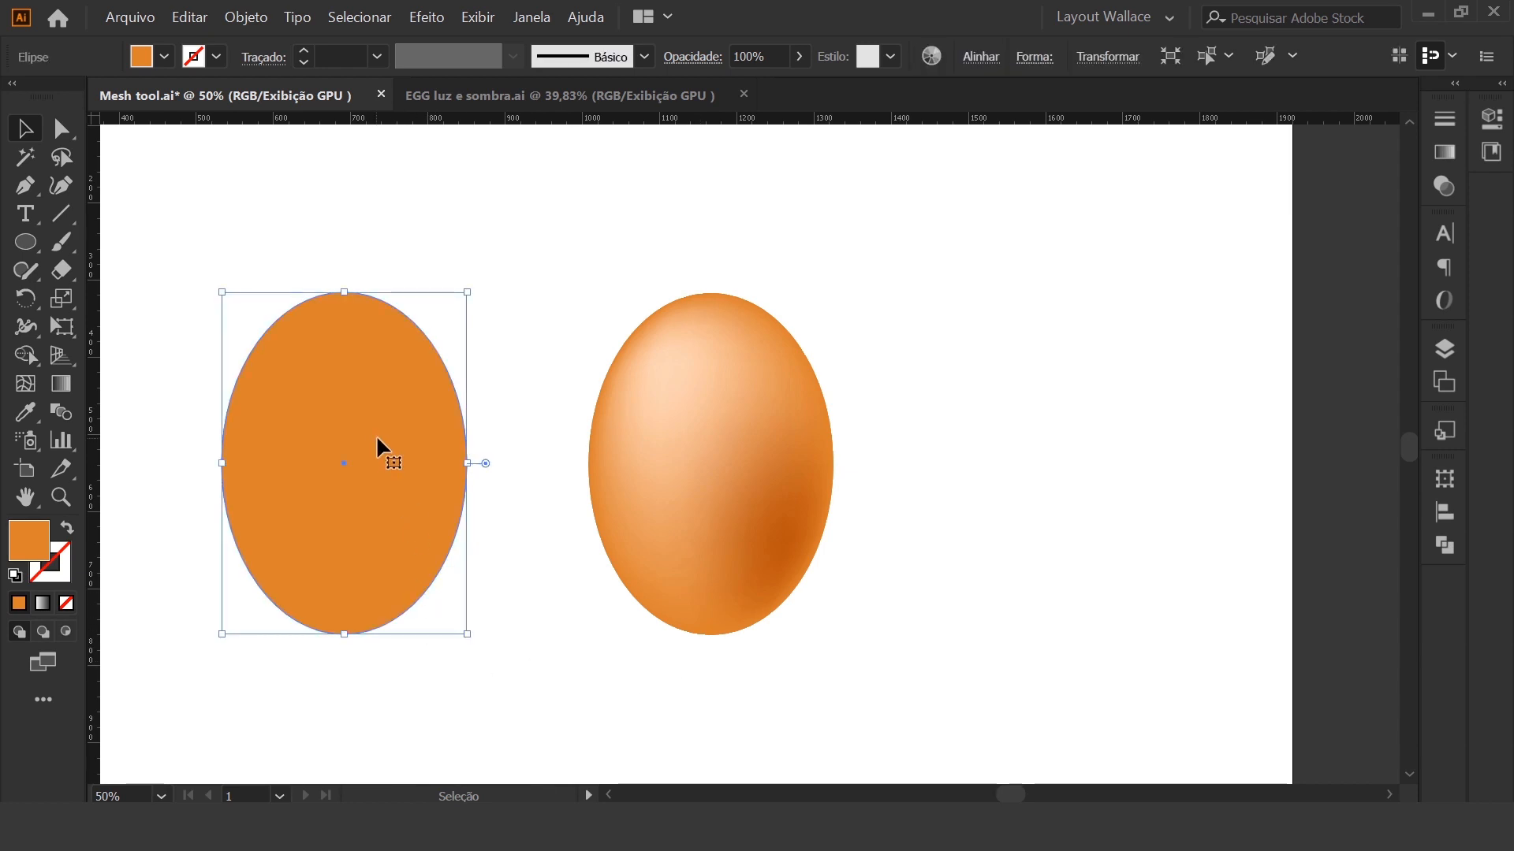
{"action": "left_click", "coordinate": [37, 385]}
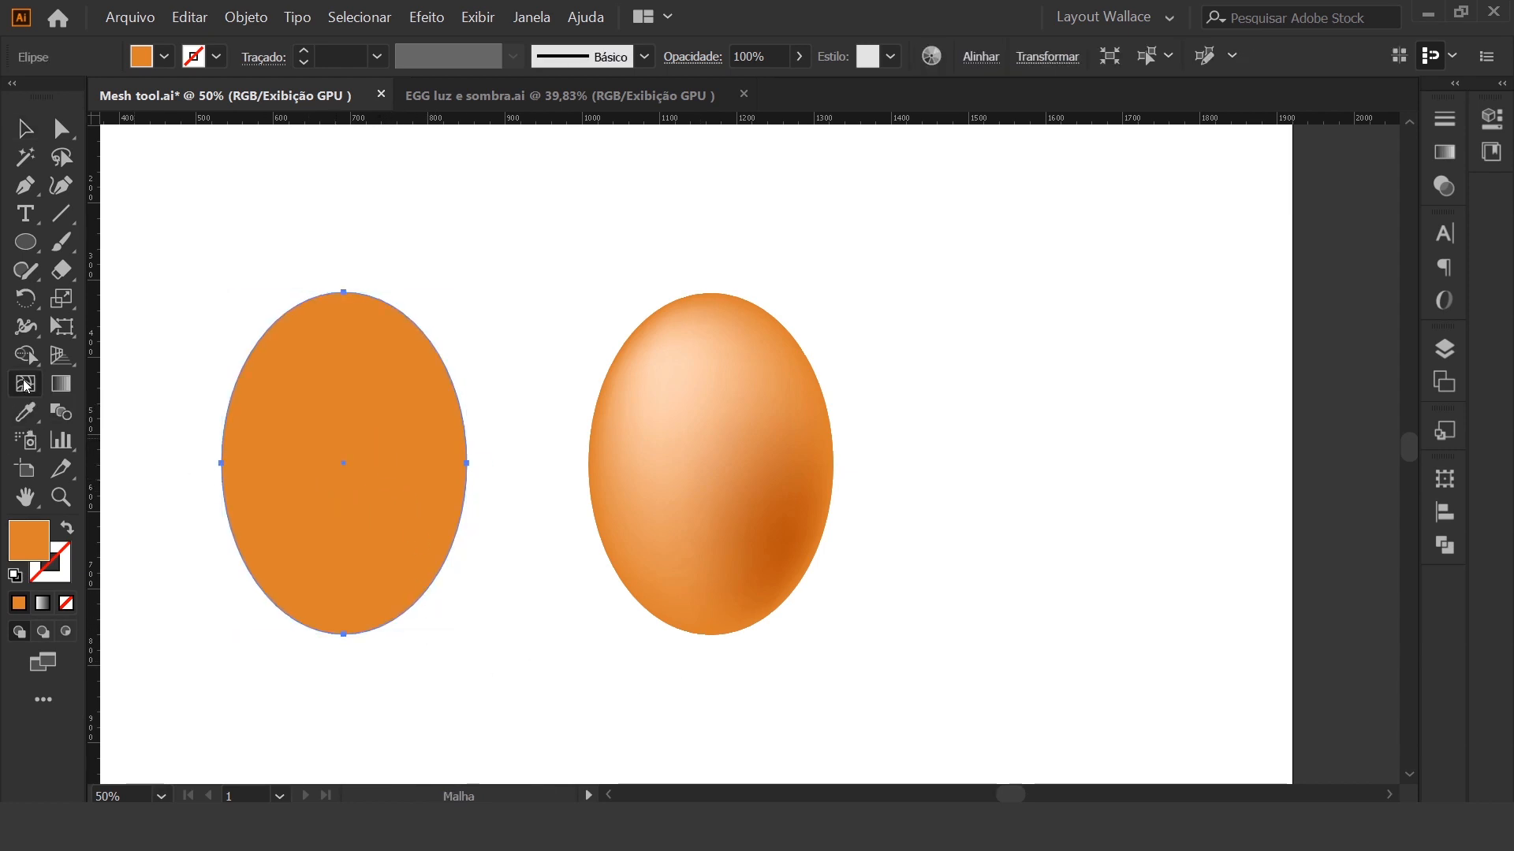
{"action": "left_click", "coordinate": [223, 464]}
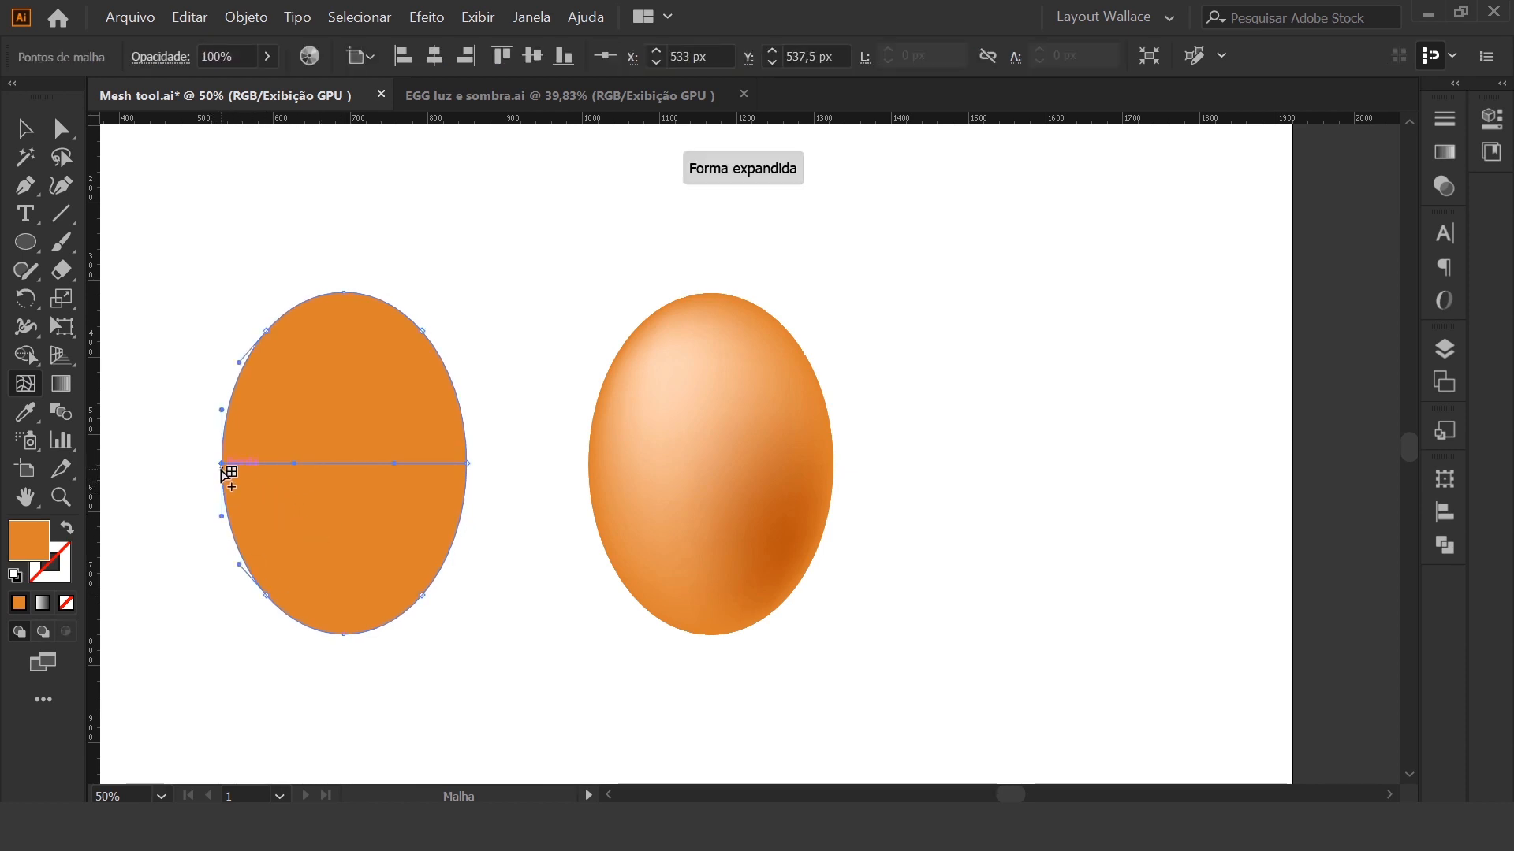
{"action": "double_click", "coordinate": [45, 544]}
{"action": "left_click_drag", "start_coordinate": [800, 350], "coordinate": [763, 221]}
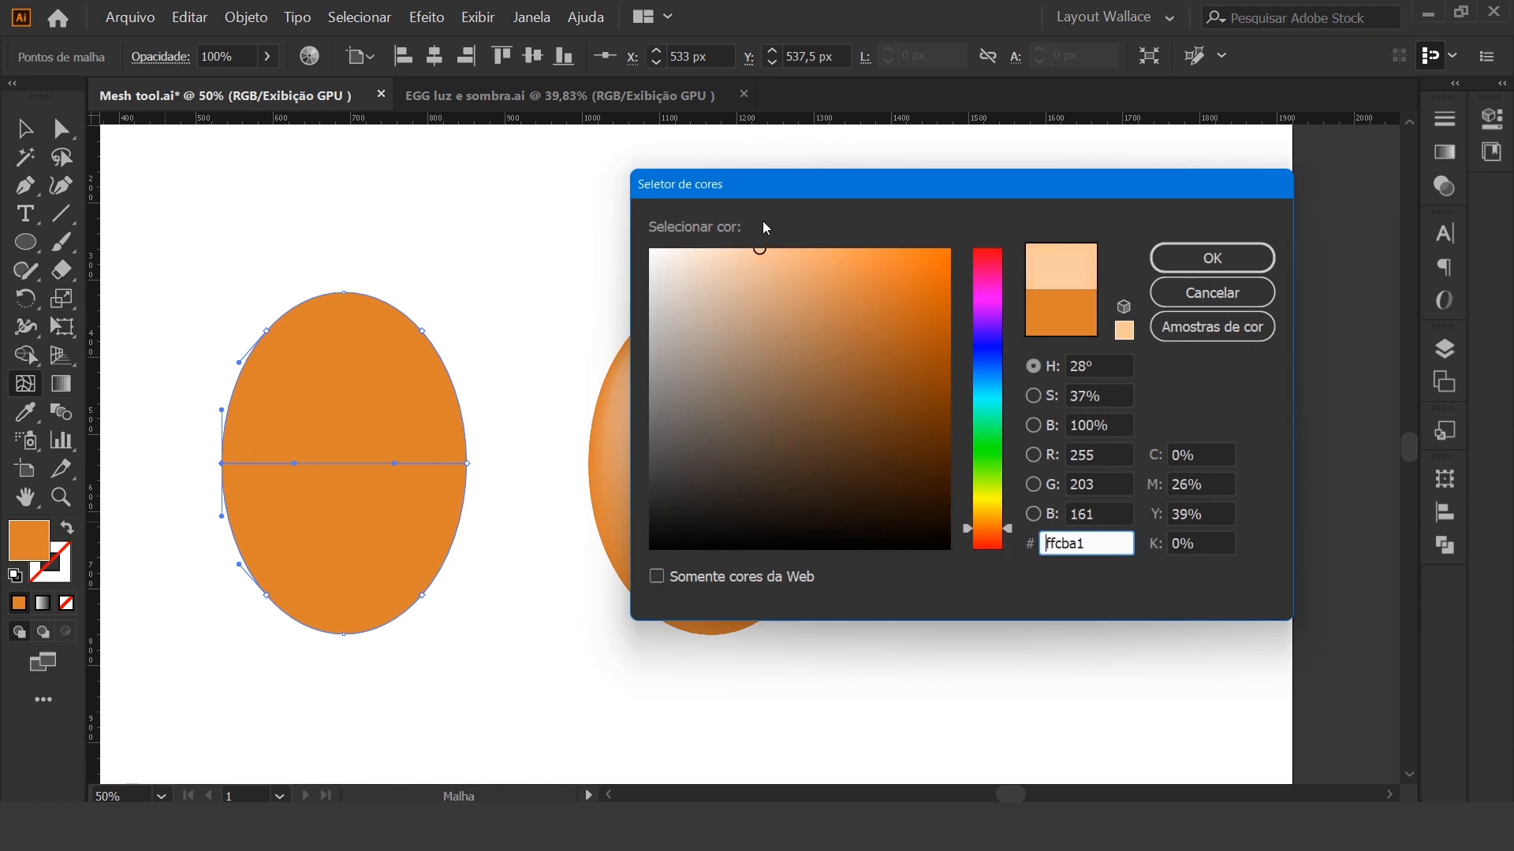
{"action": "left_click", "coordinate": [1183, 258]}
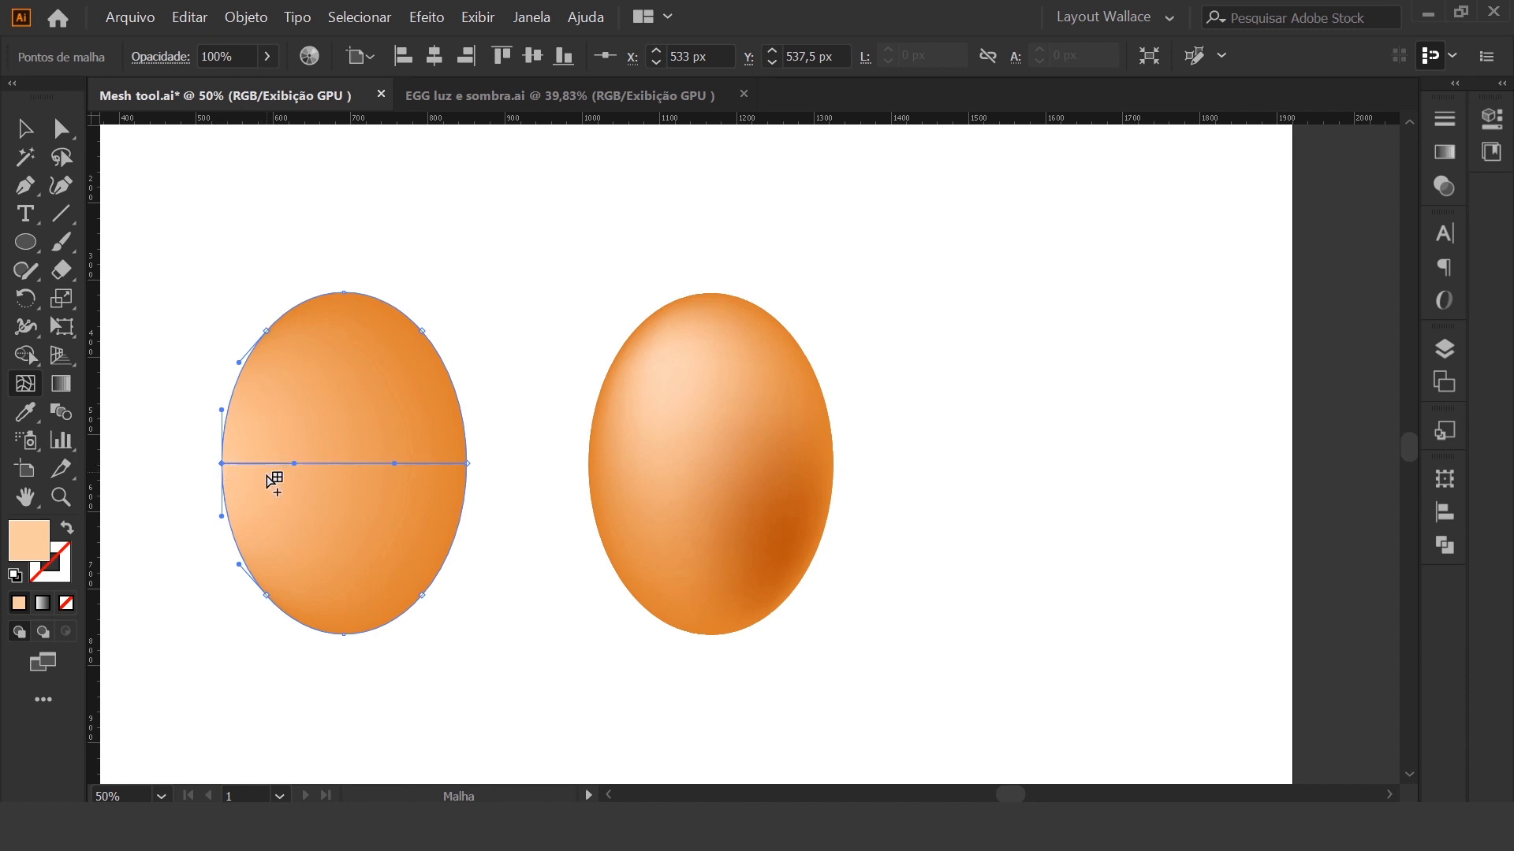
Lighten the left ellipse's edge mesh point to a paler peach
{"action": "double_click", "coordinate": [29, 541]}
{"action": "left_click", "coordinate": [717, 246]}
{"action": "left_click", "coordinate": [1212, 258]}
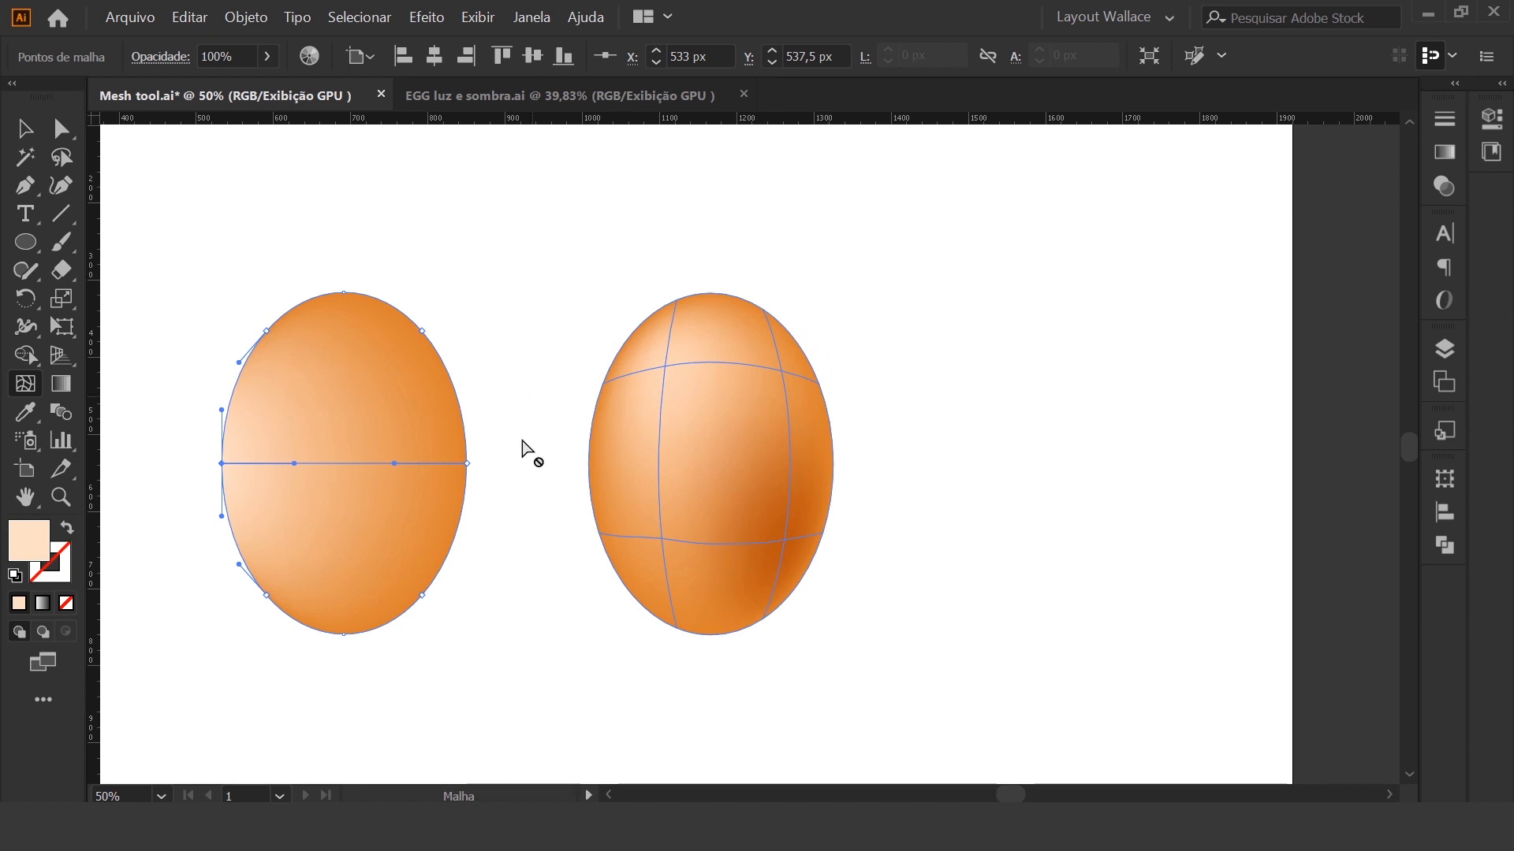
{"action": "key", "text": "v"}
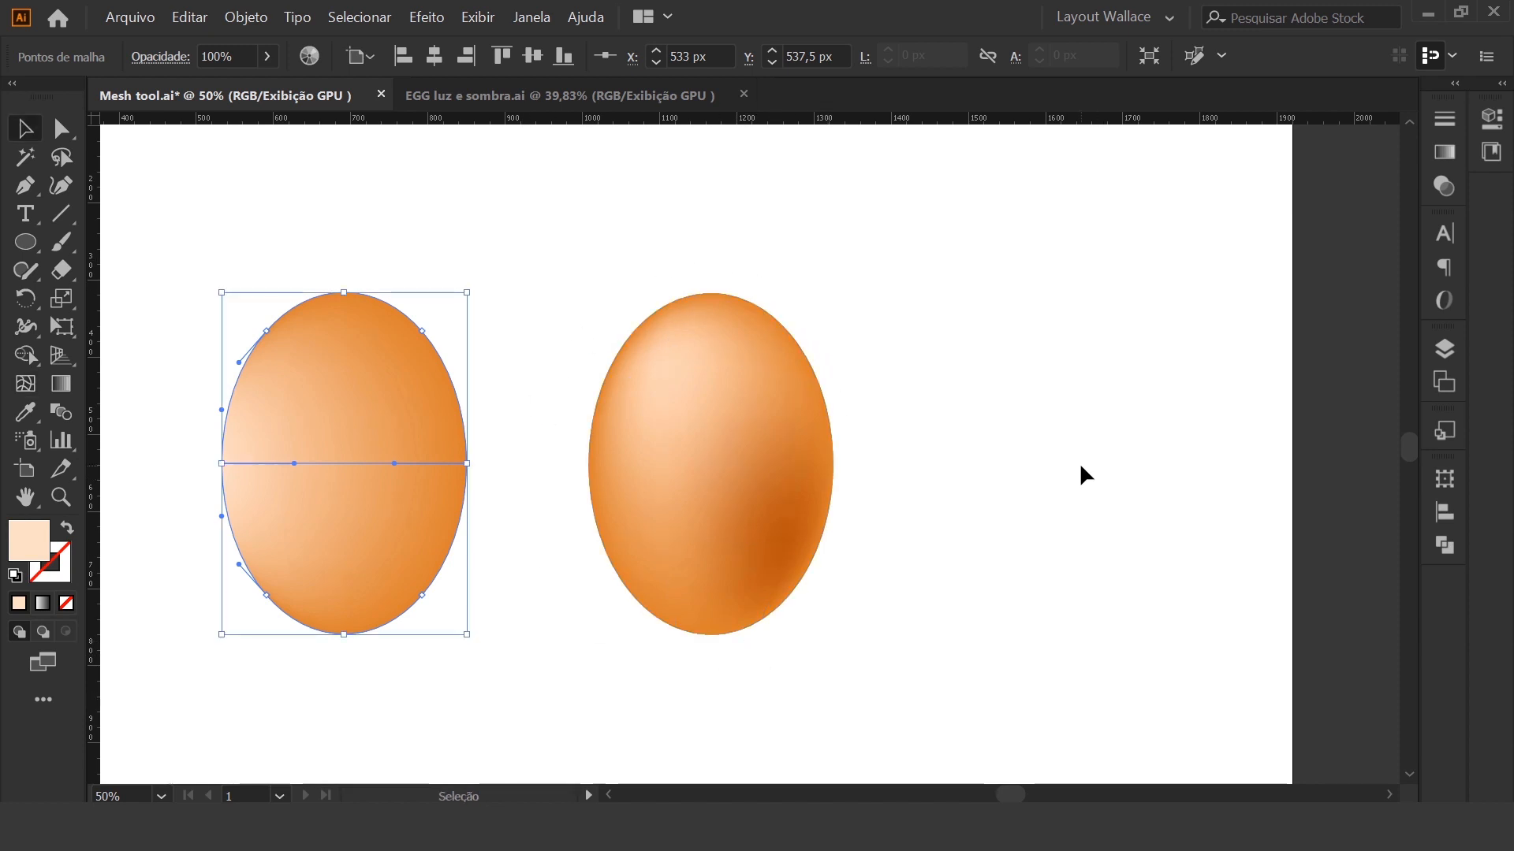
Undo the mesh point and its colour changes on the left ellipse and leave nothing selected
{"action": "key", "text": "ctrl+z"}
{"action": "key", "text": "ctrl+z"}
{"action": "key", "text": "ctrl+z"}
{"action": "key", "text": "ctrl+z"}
{"action": "left_click", "coordinate": [588, 697]}
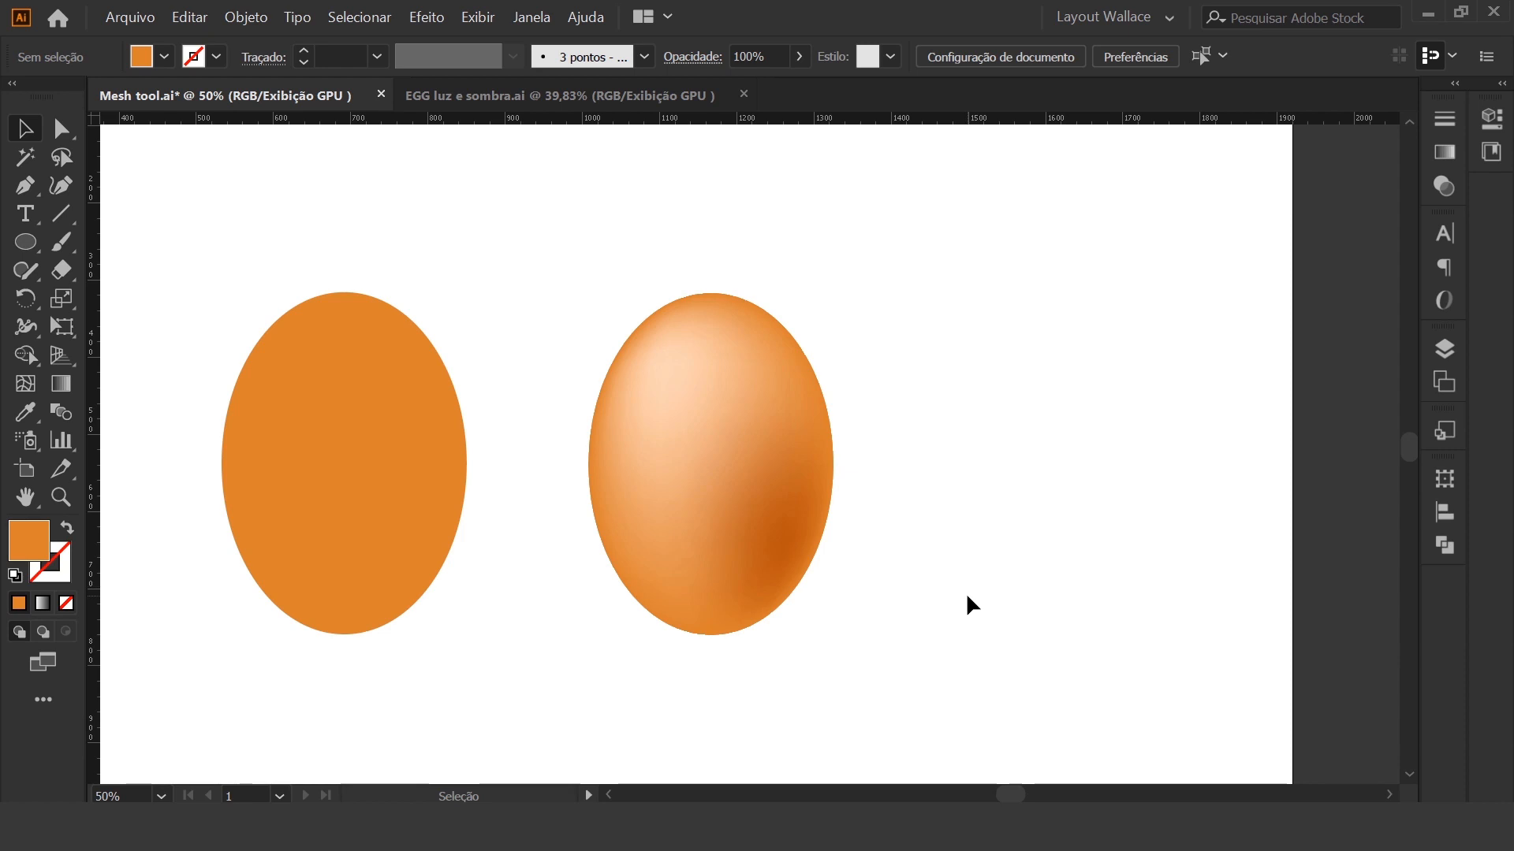
Draw a thin horizontal ellipse extending rightward from the shaded egg's base and fill it with dark brown 3d1d03
{"action": "left_click", "coordinate": [27, 248]}
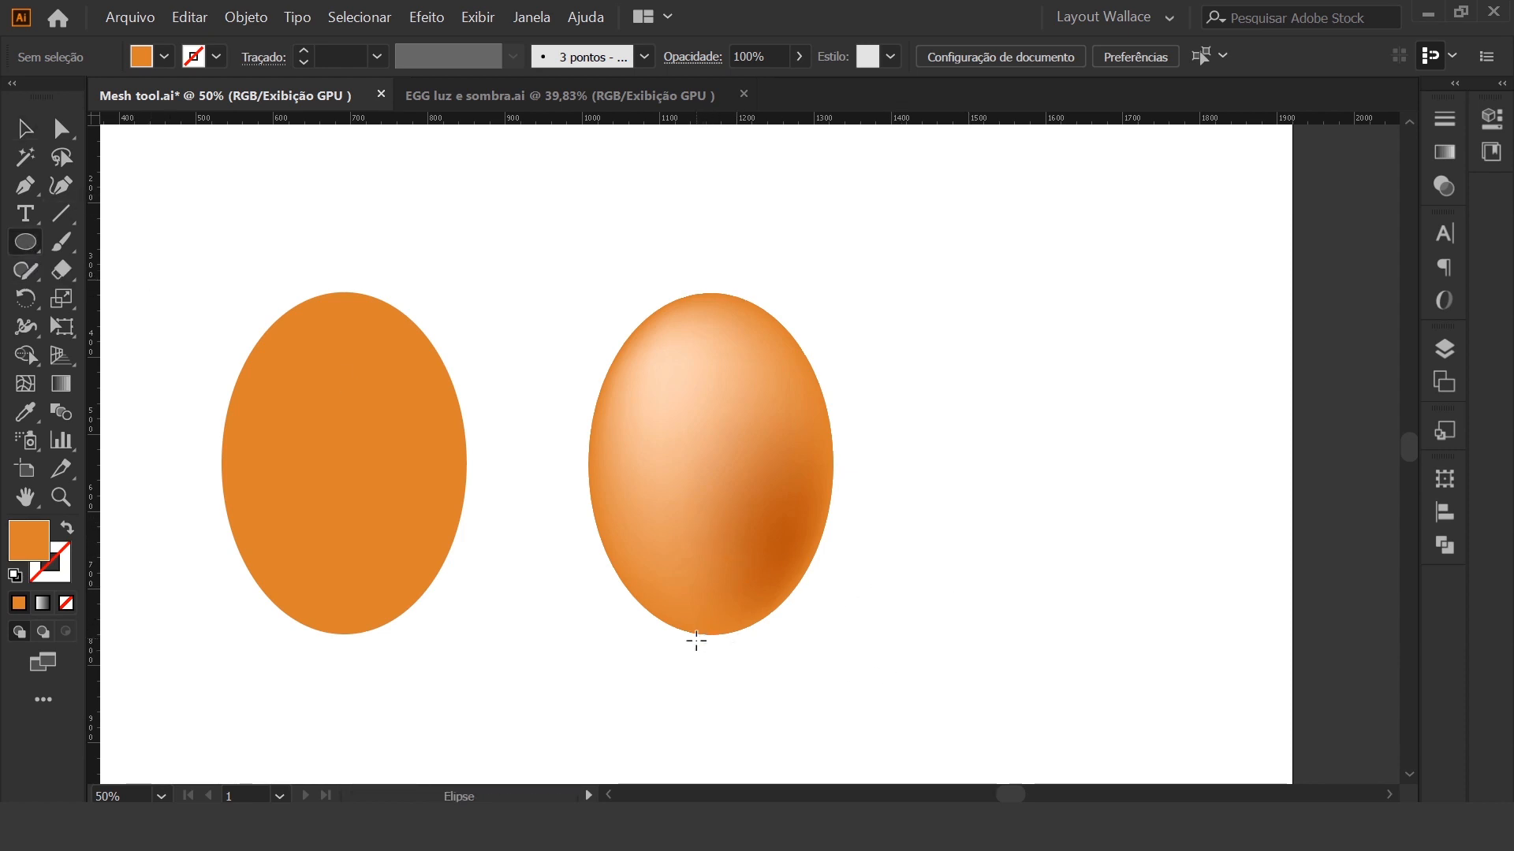
{"action": "left_click_drag", "start_coordinate": [705, 635], "coordinate": [963, 619]}
{"action": "left_click", "coordinate": [26, 129]}
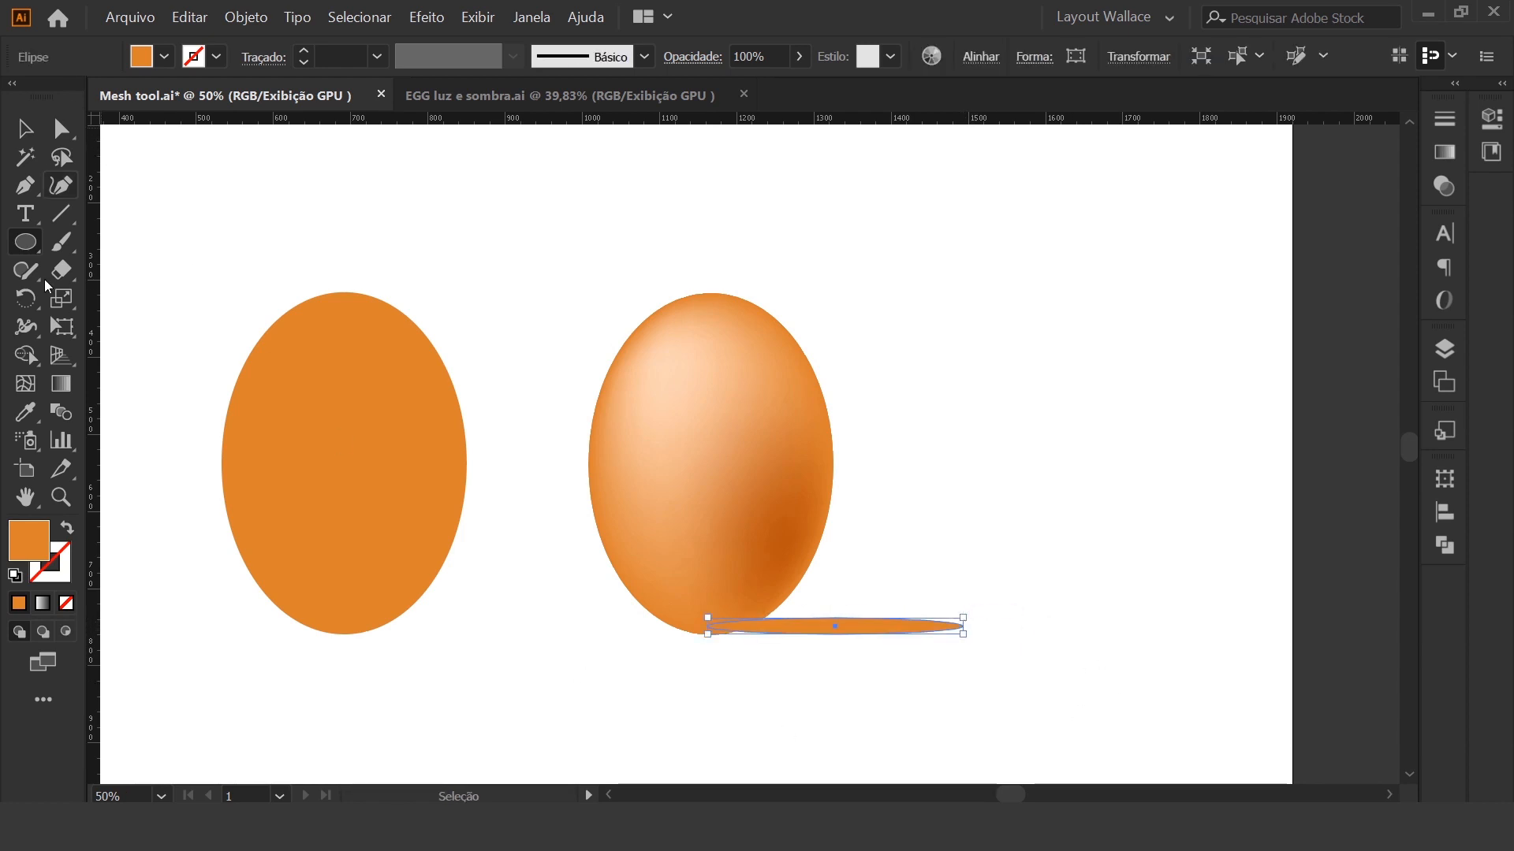
{"action": "double_click", "coordinate": [30, 557]}
{"action": "left_click", "coordinate": [939, 477]}
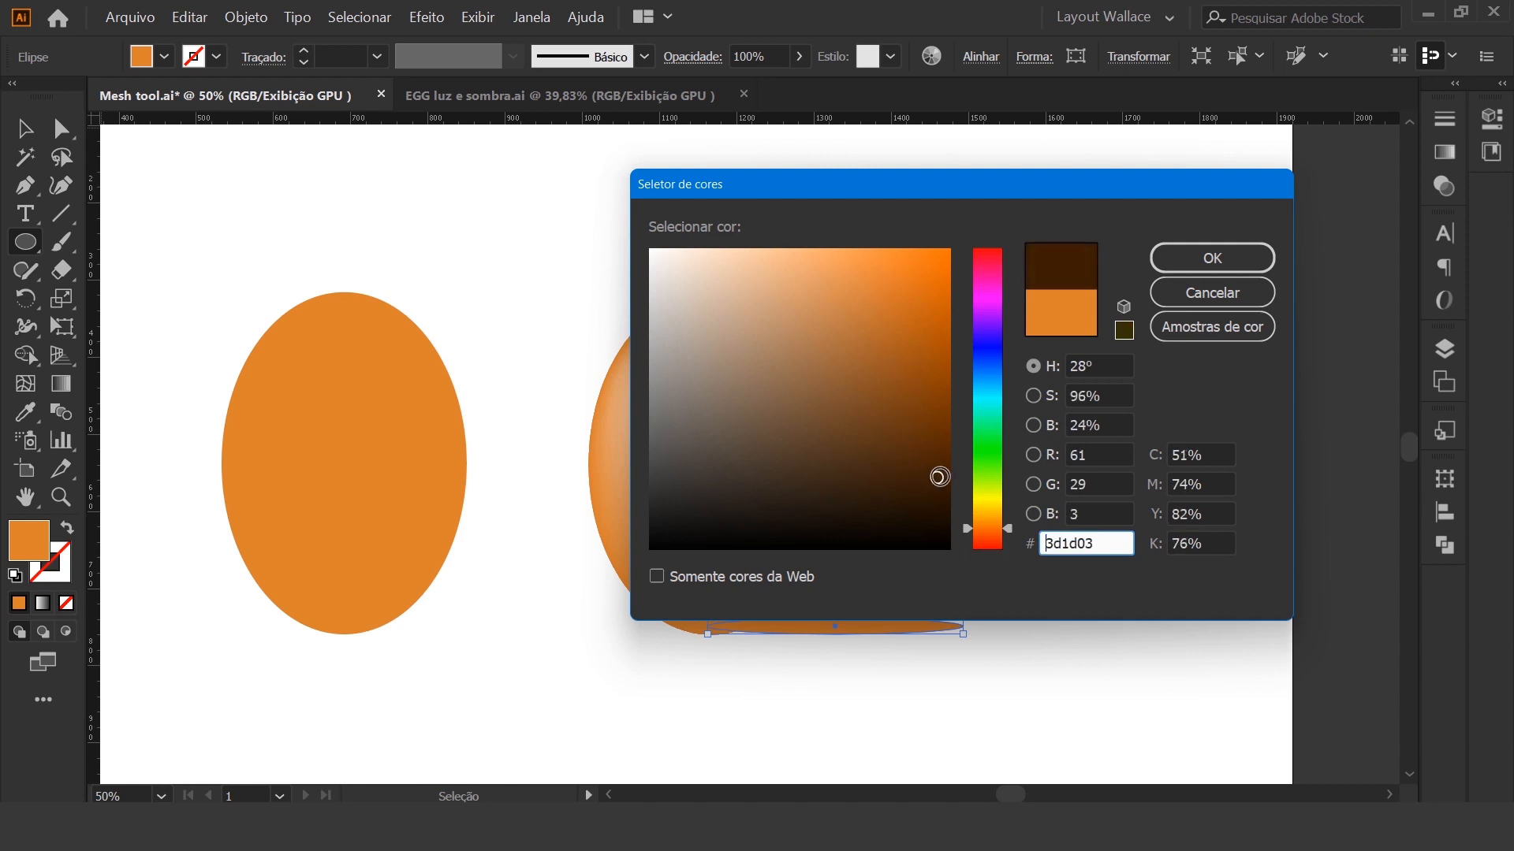
{"action": "left_click", "coordinate": [1192, 264]}
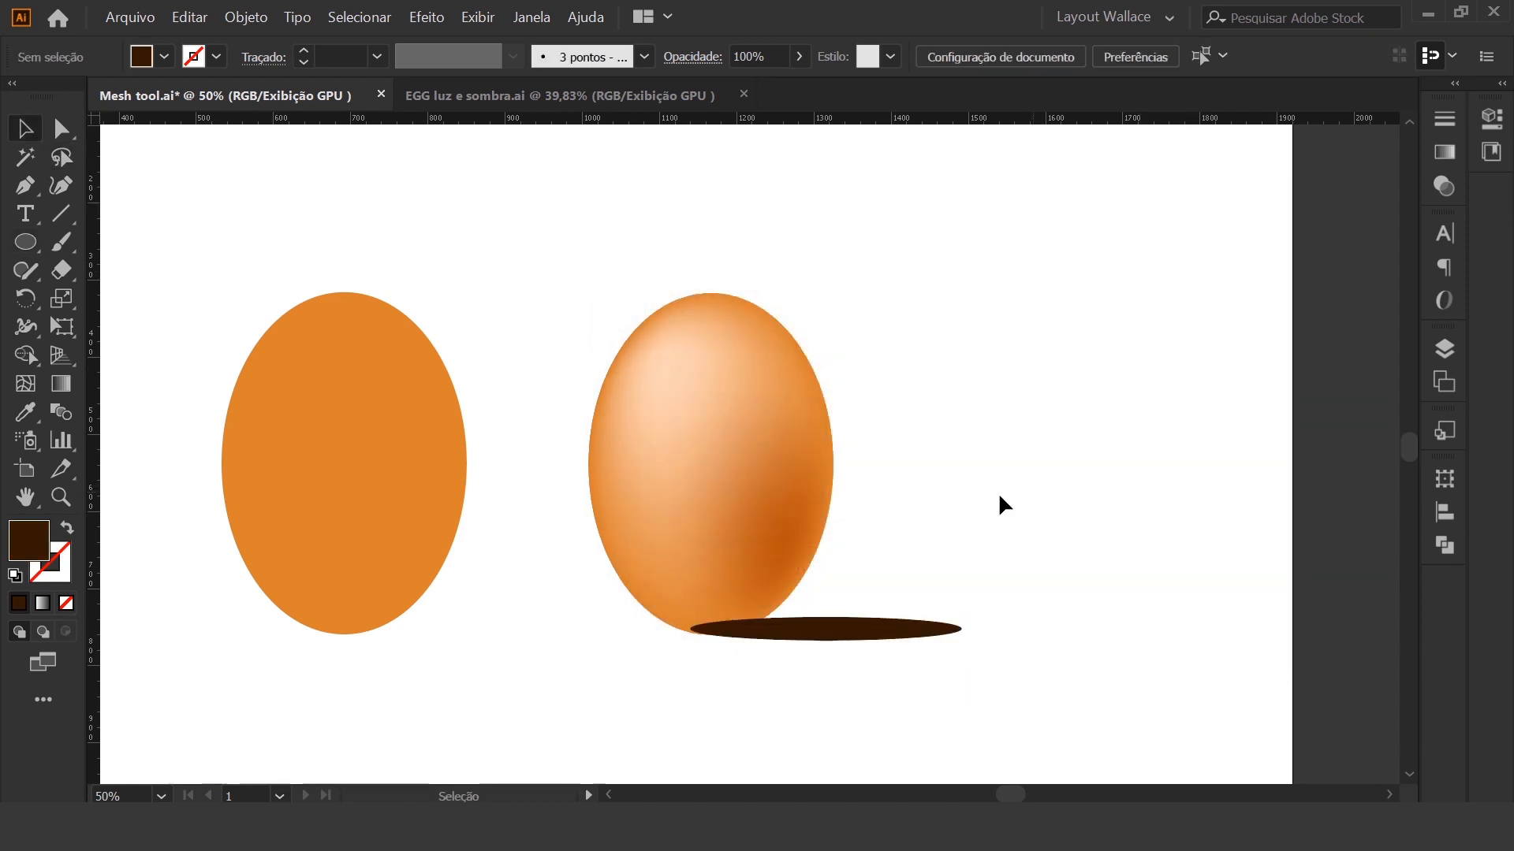
Bring the shaded egg to the front of the dark brown ellipse and deselect it
{"action": "left_click", "coordinate": [753, 494]}
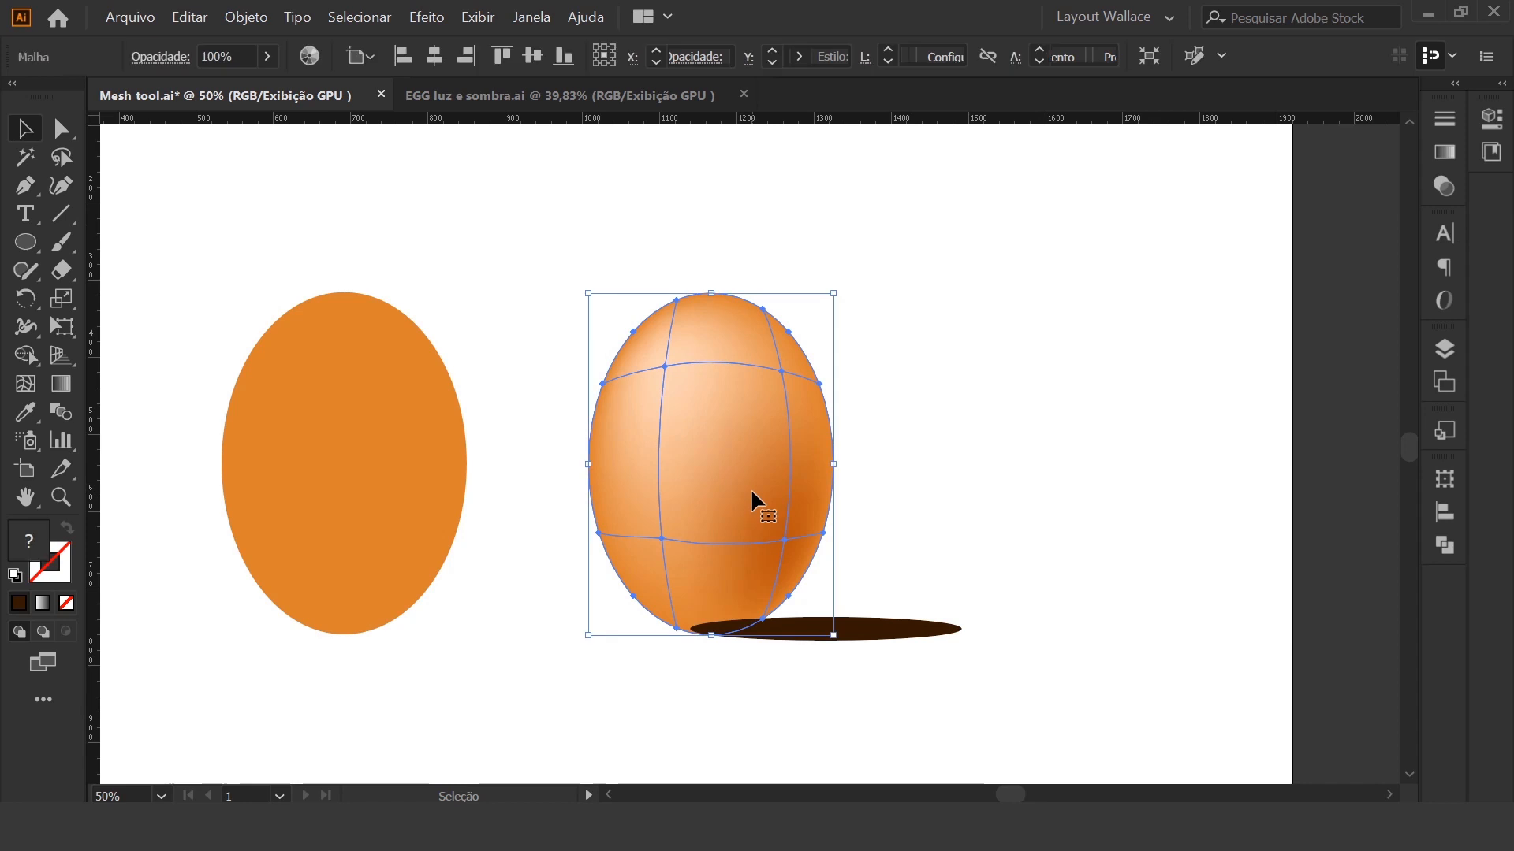
{"action": "right_click", "coordinate": [753, 494]}
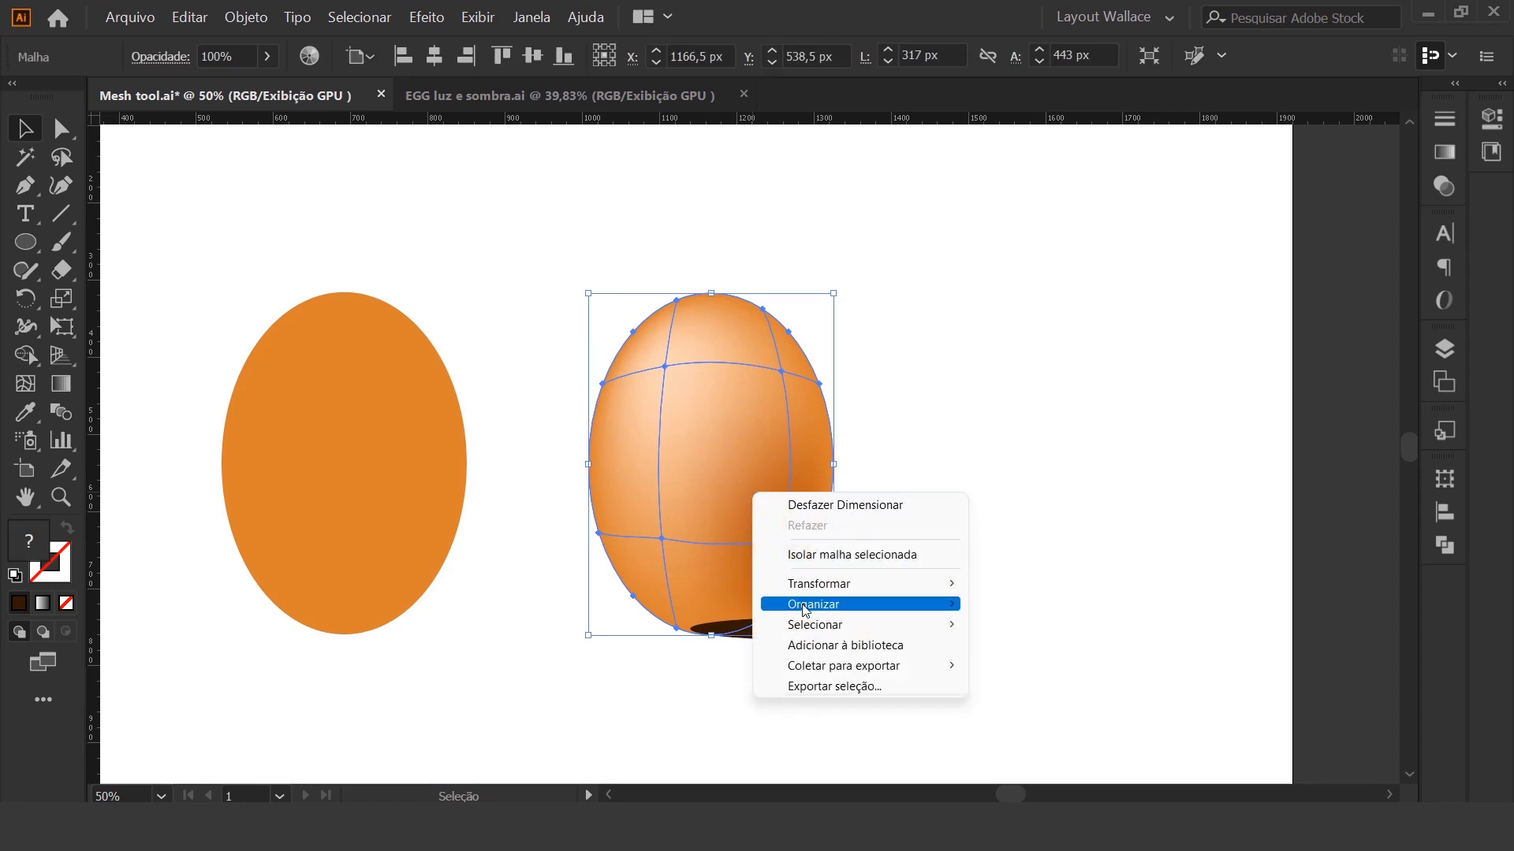
{"action": "mouse_move", "coordinate": [928, 606]}
{"action": "left_click", "coordinate": [1033, 605]}
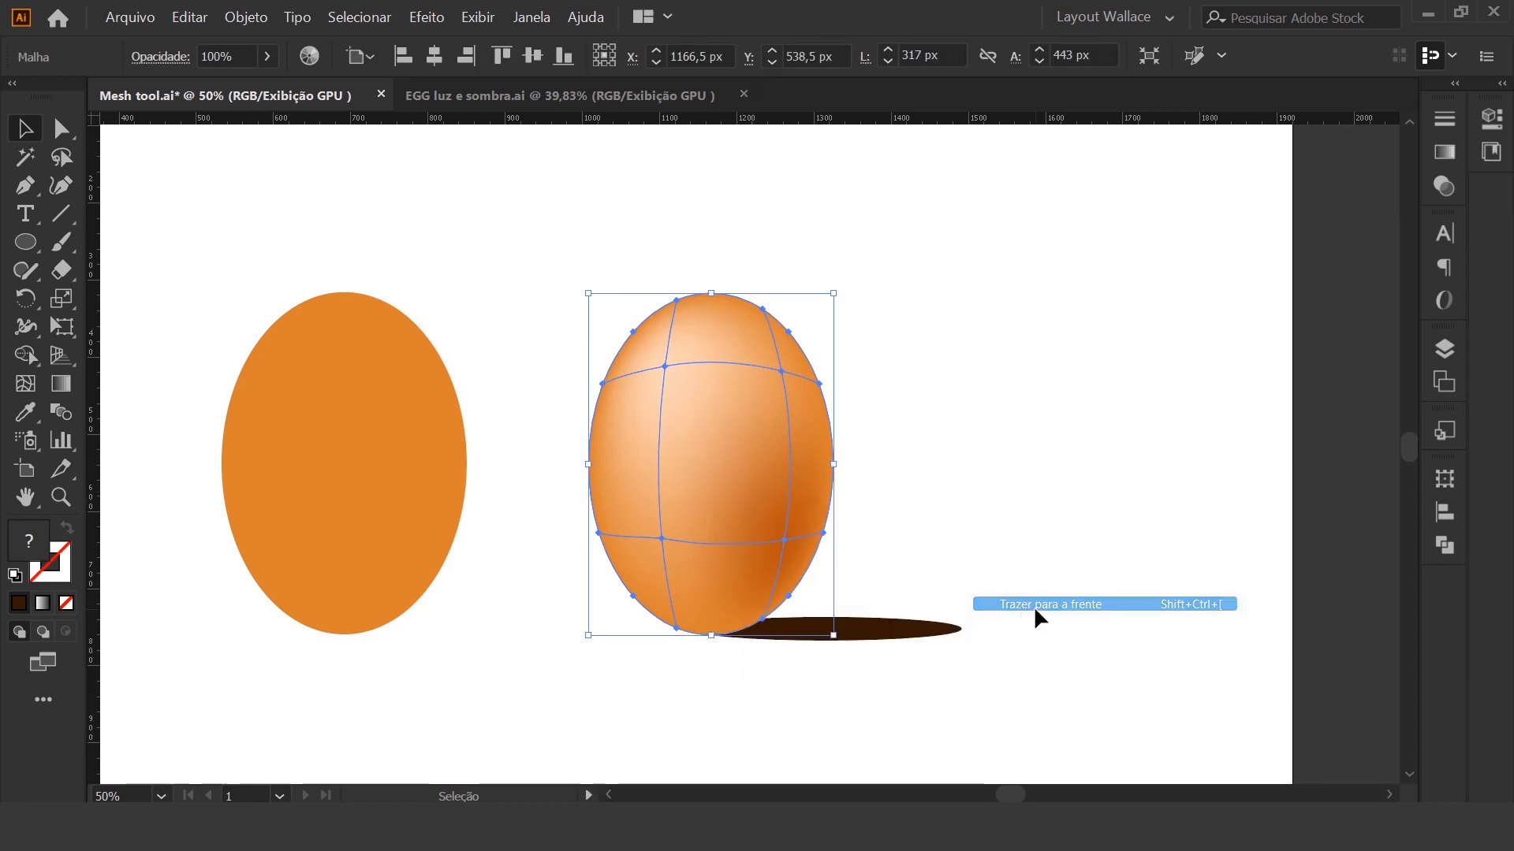
{"action": "left_click", "coordinate": [1113, 494]}
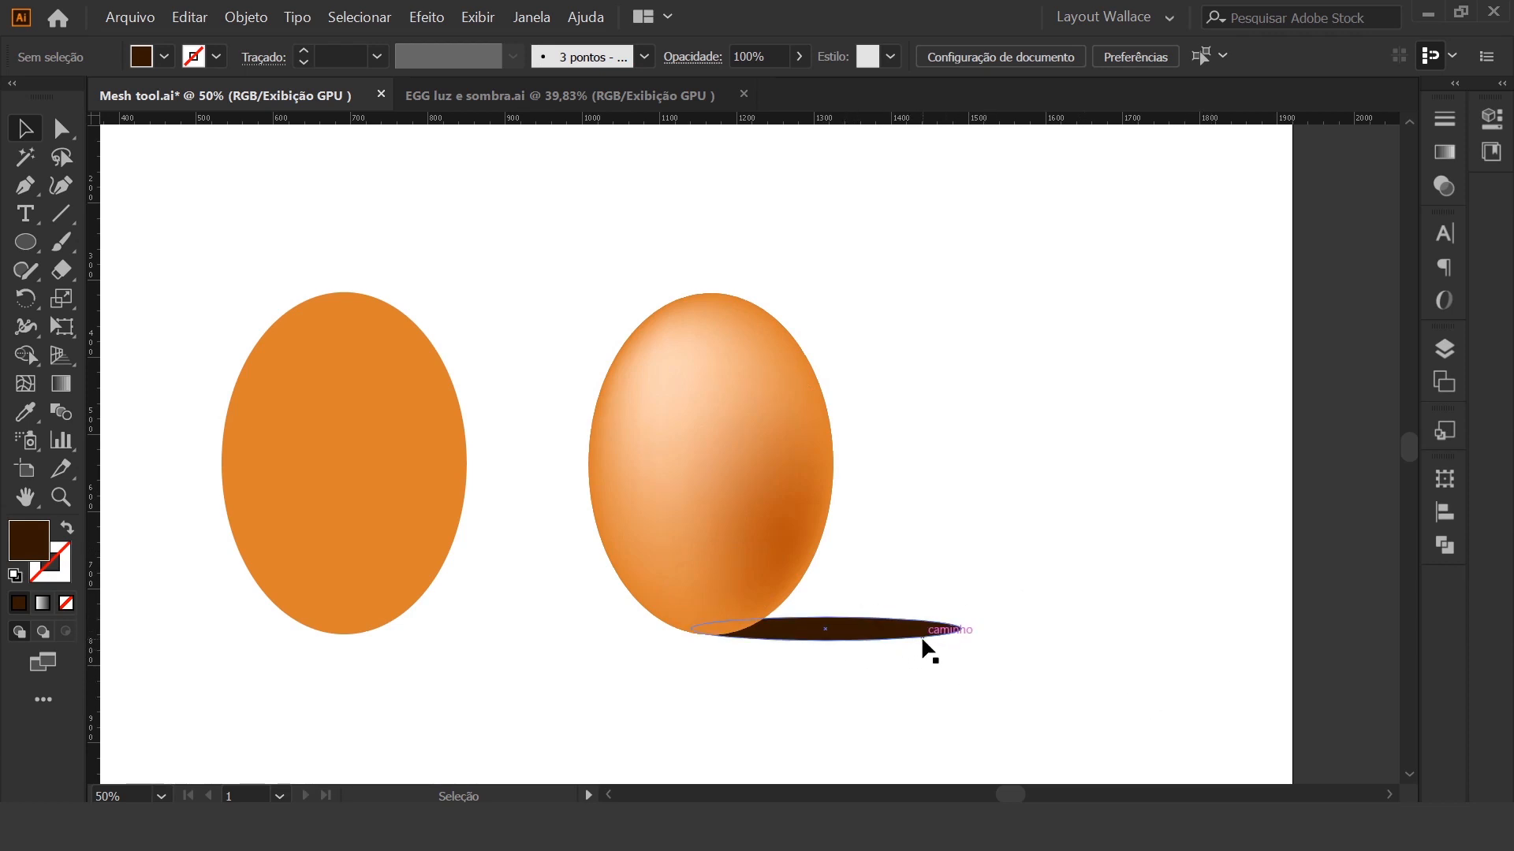
Try a previewed Gaussian blur on the dark brown ellipse with radii of 5.1, 7 and 1.9 pixels, and discard it
{"action": "left_click", "coordinate": [950, 631]}
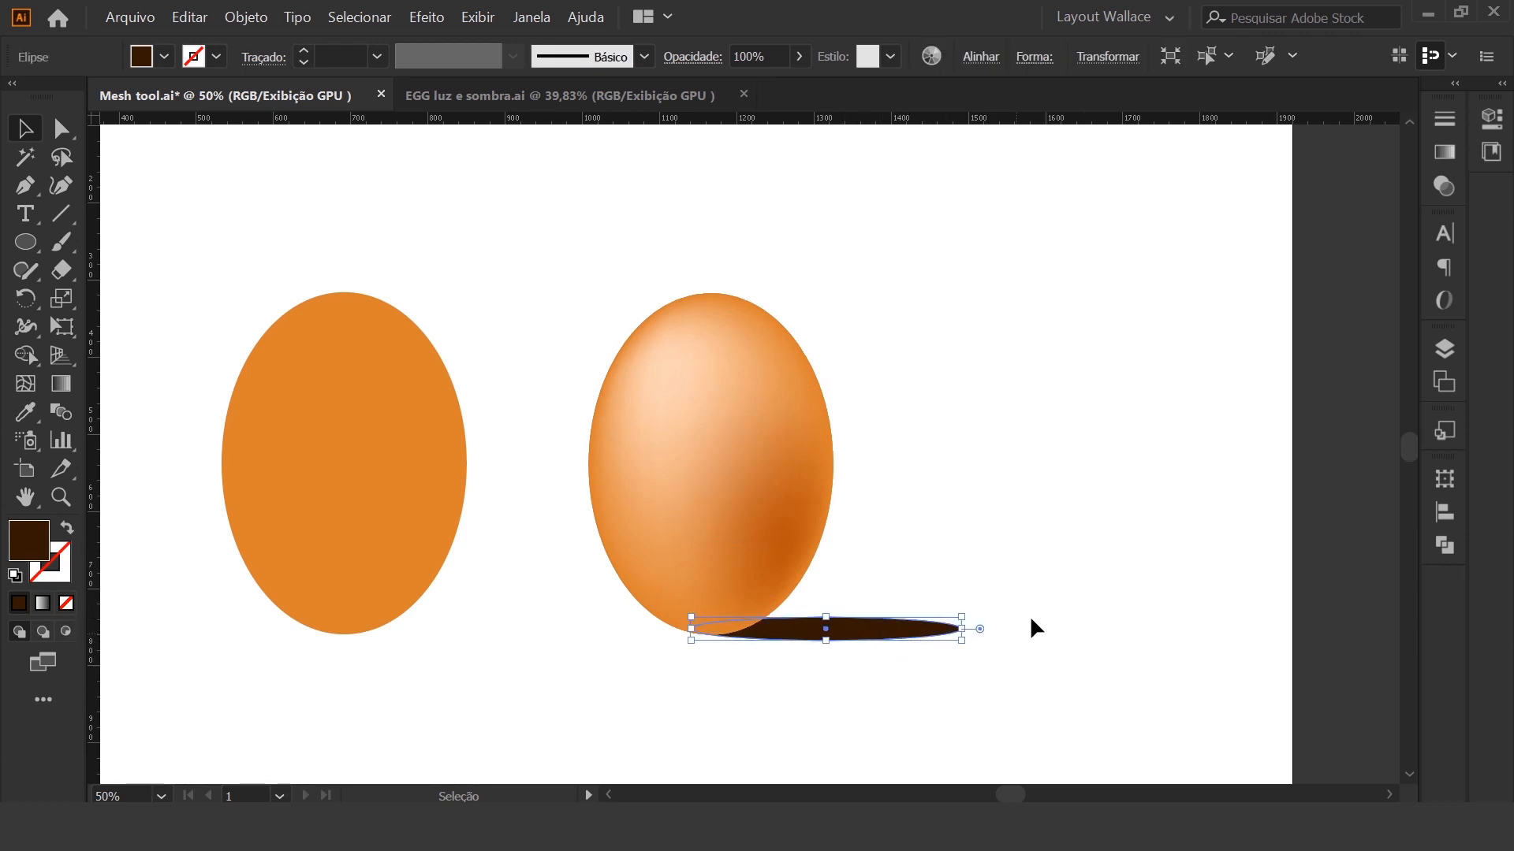
{"action": "left_click", "coordinate": [427, 16]}
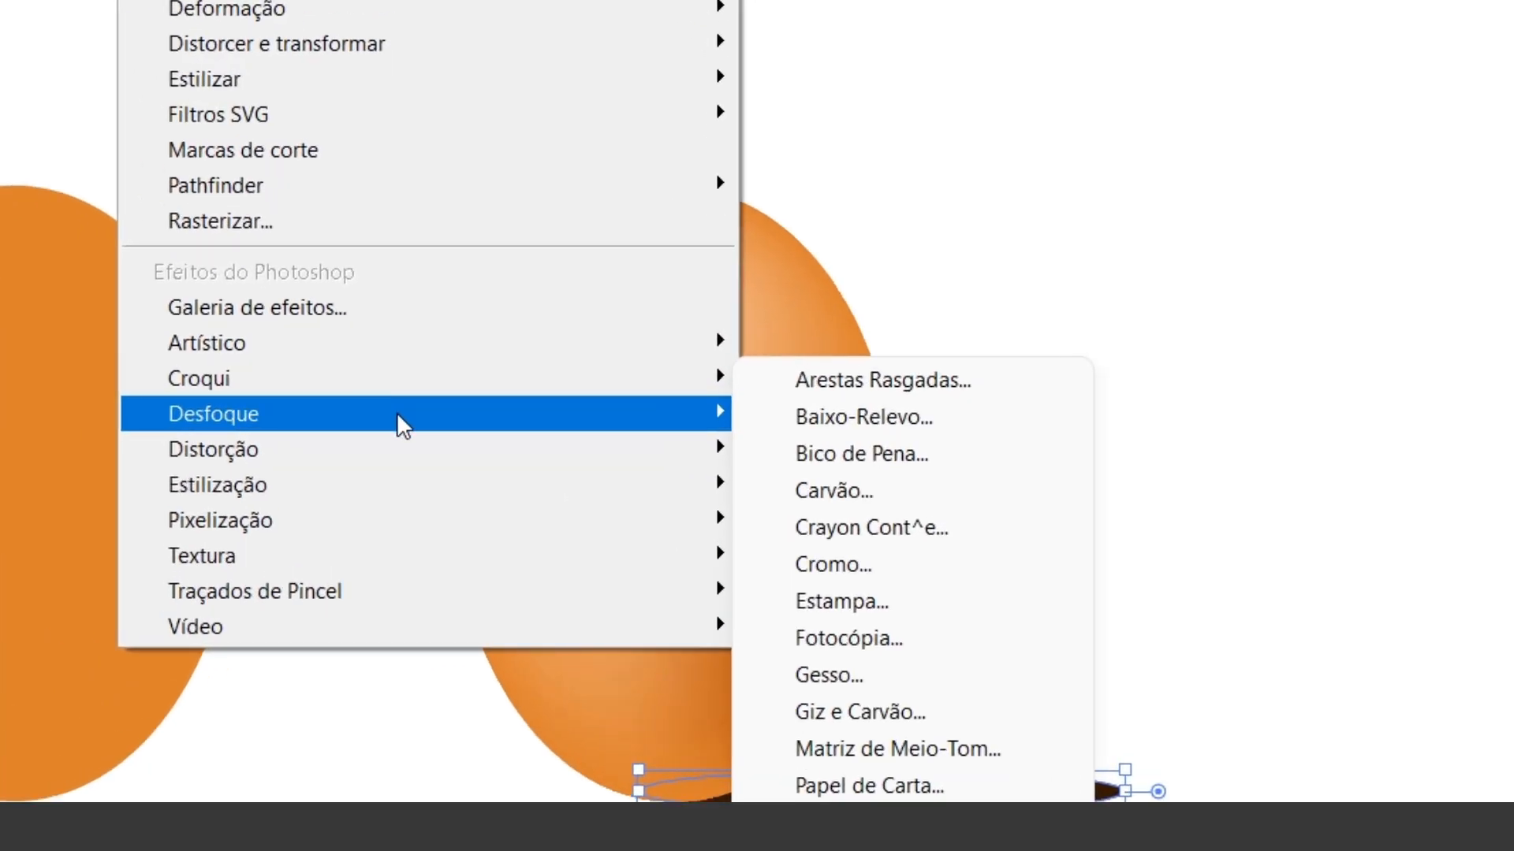
{"action": "mouse_move", "coordinate": [450, 422]}
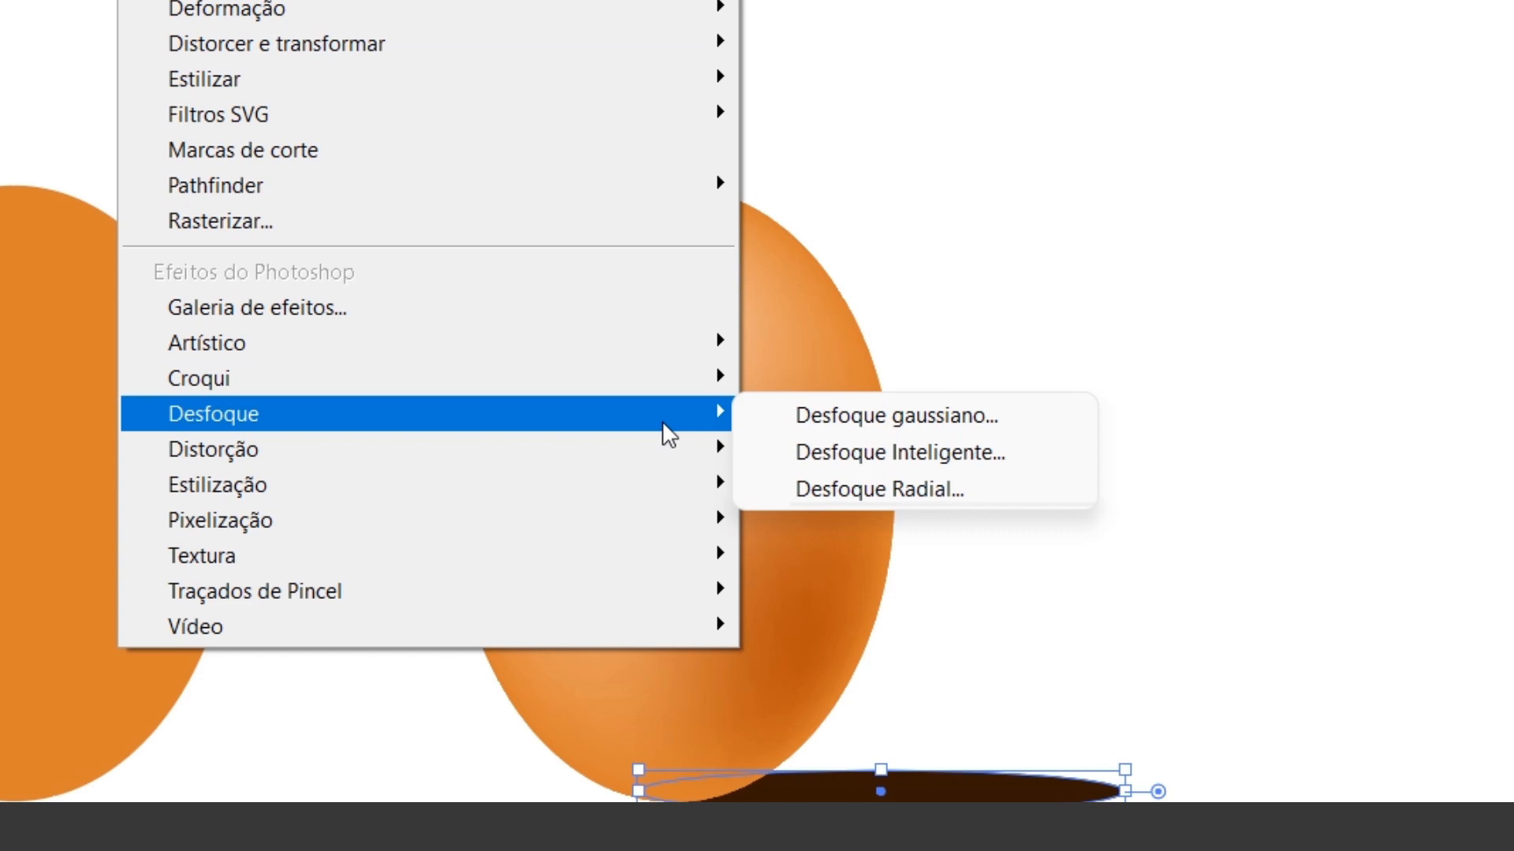
{"action": "left_click", "coordinate": [914, 405]}
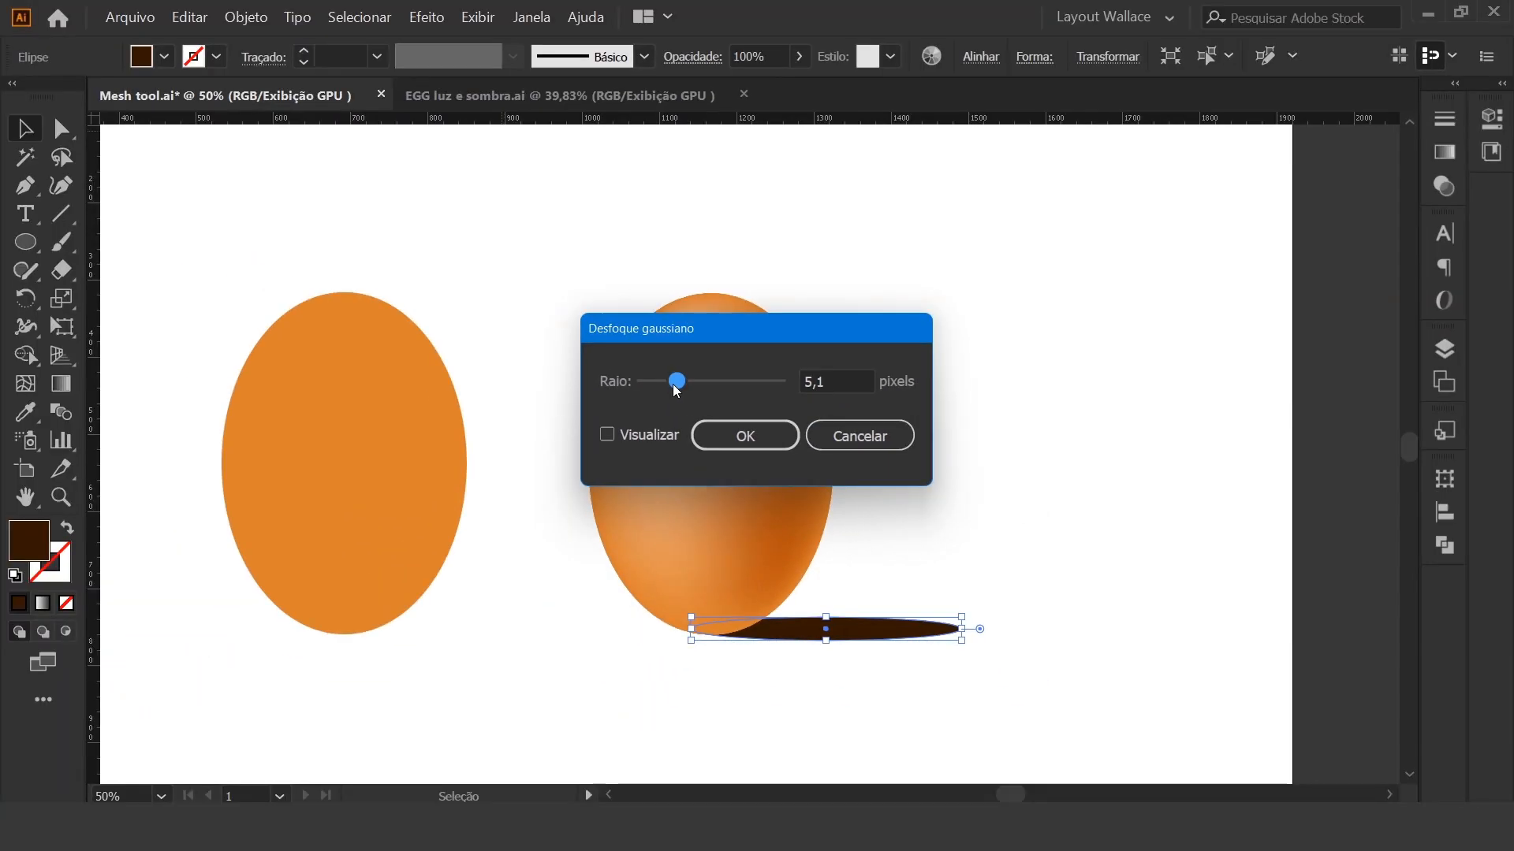
{"action": "left_click", "coordinate": [607, 434]}
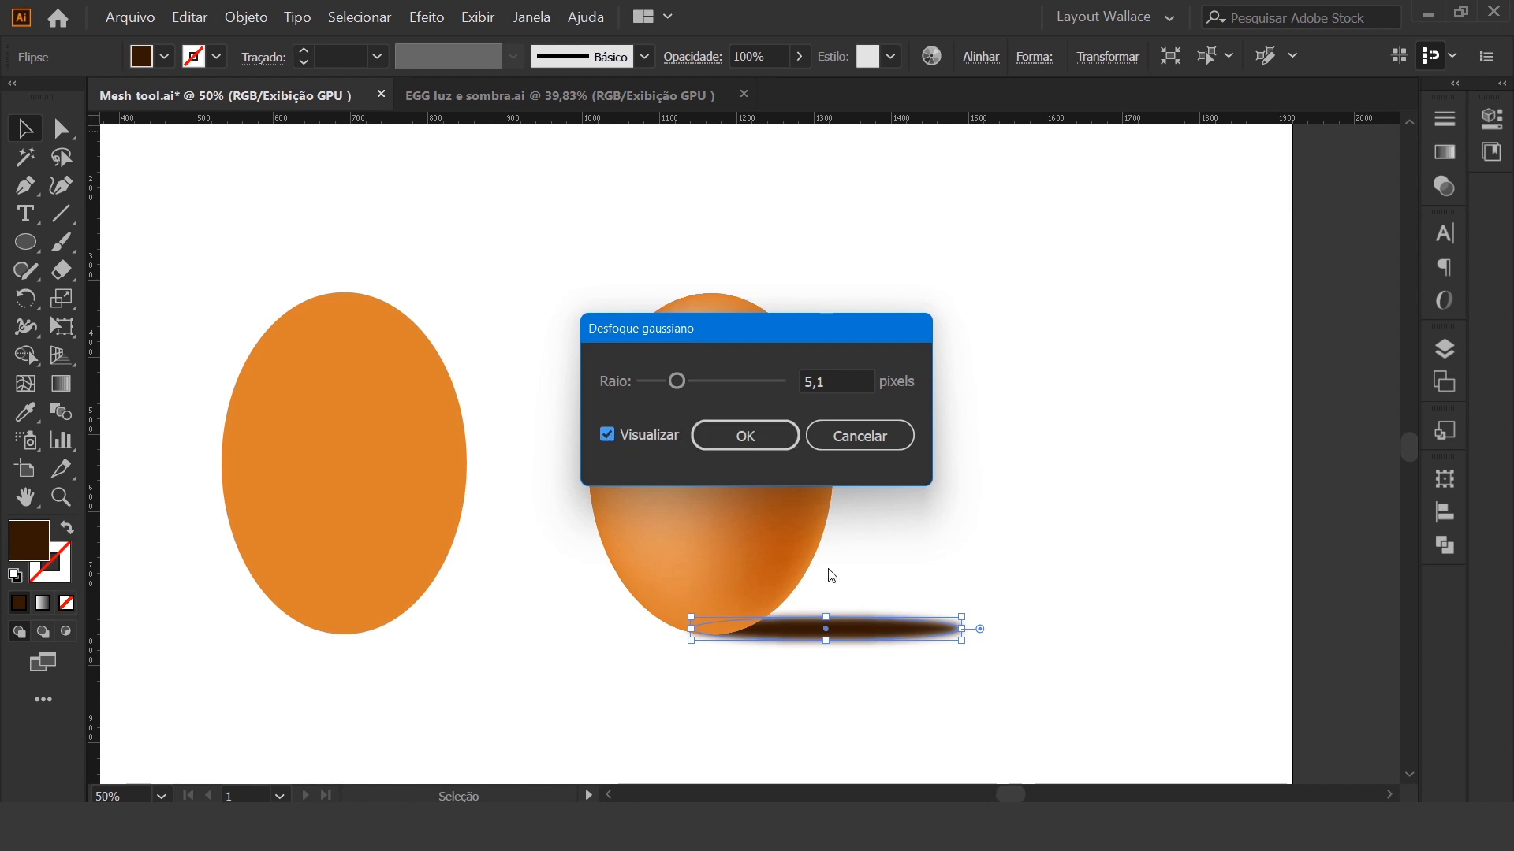
{"action": "left_click_drag", "start_coordinate": [690, 388], "coordinate": [699, 396]}
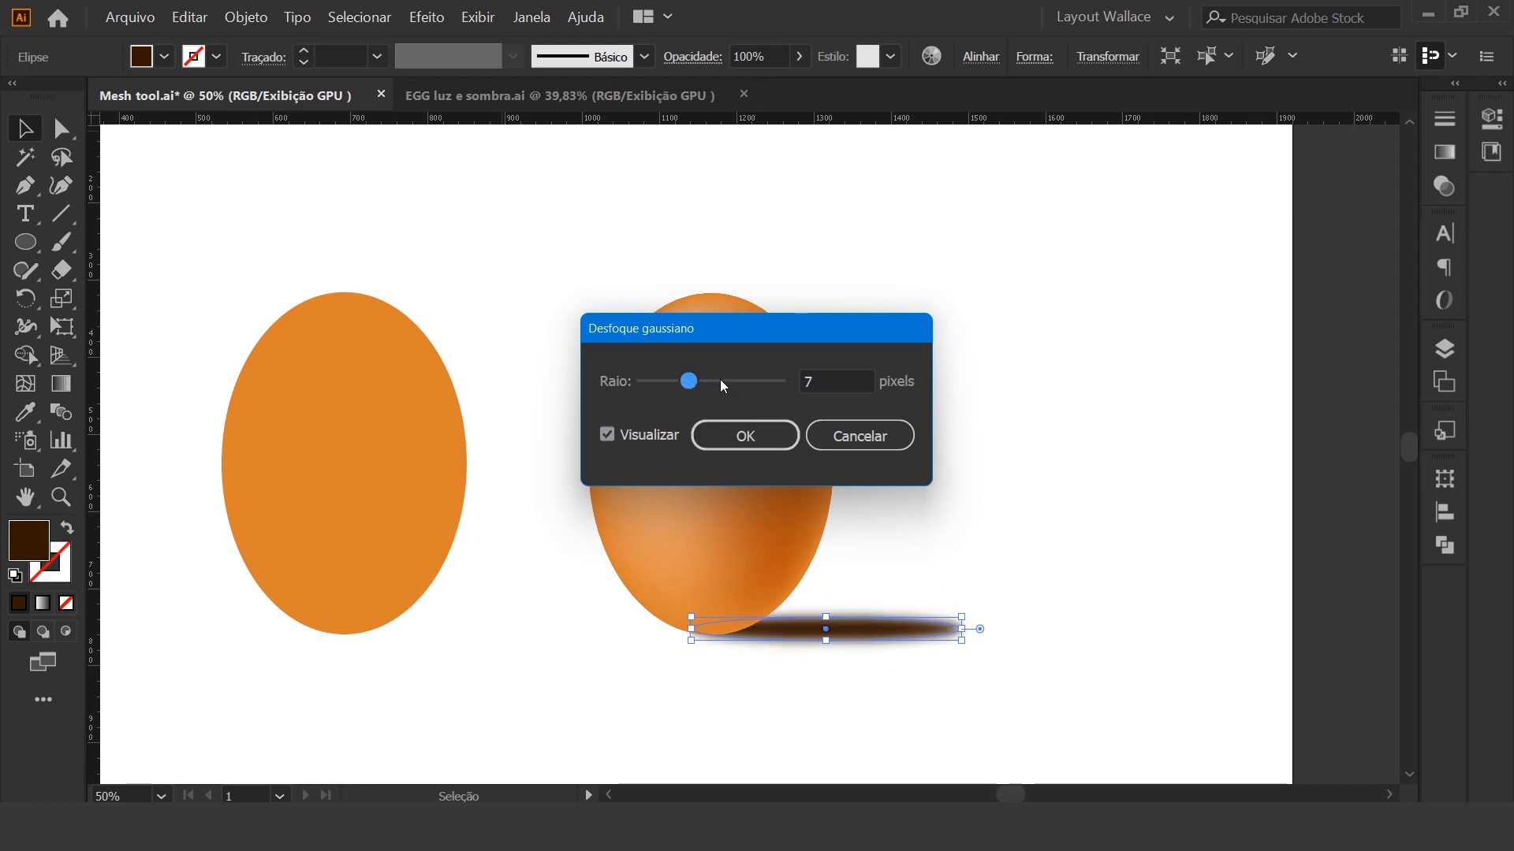
{"action": "left_click", "coordinate": [720, 382]}
{"action": "left_click_drag", "start_coordinate": [669, 386], "coordinate": [658, 383]}
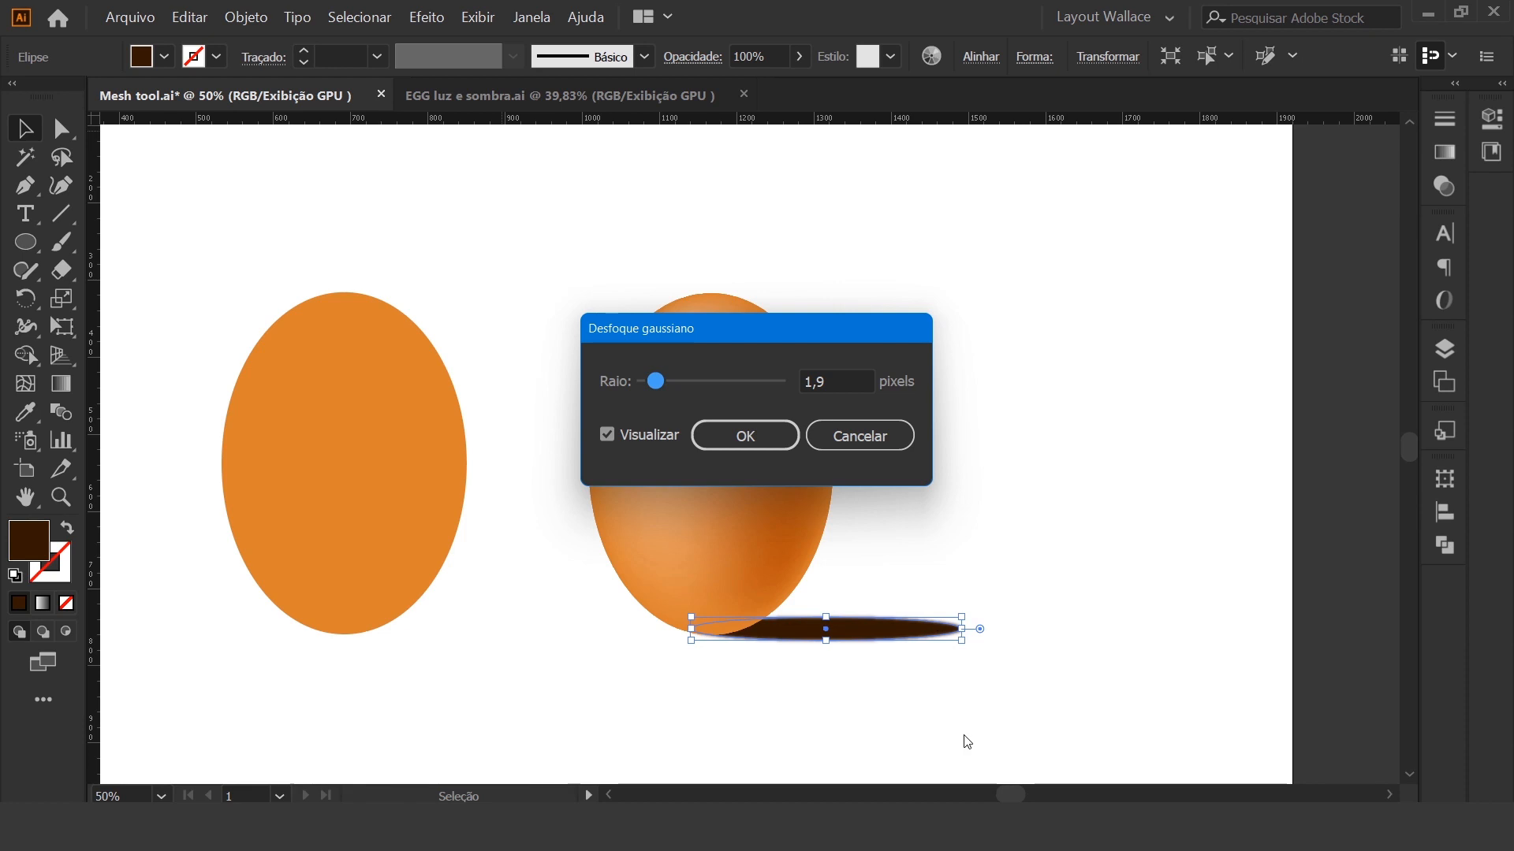
{"action": "left_click", "coordinate": [872, 441]}
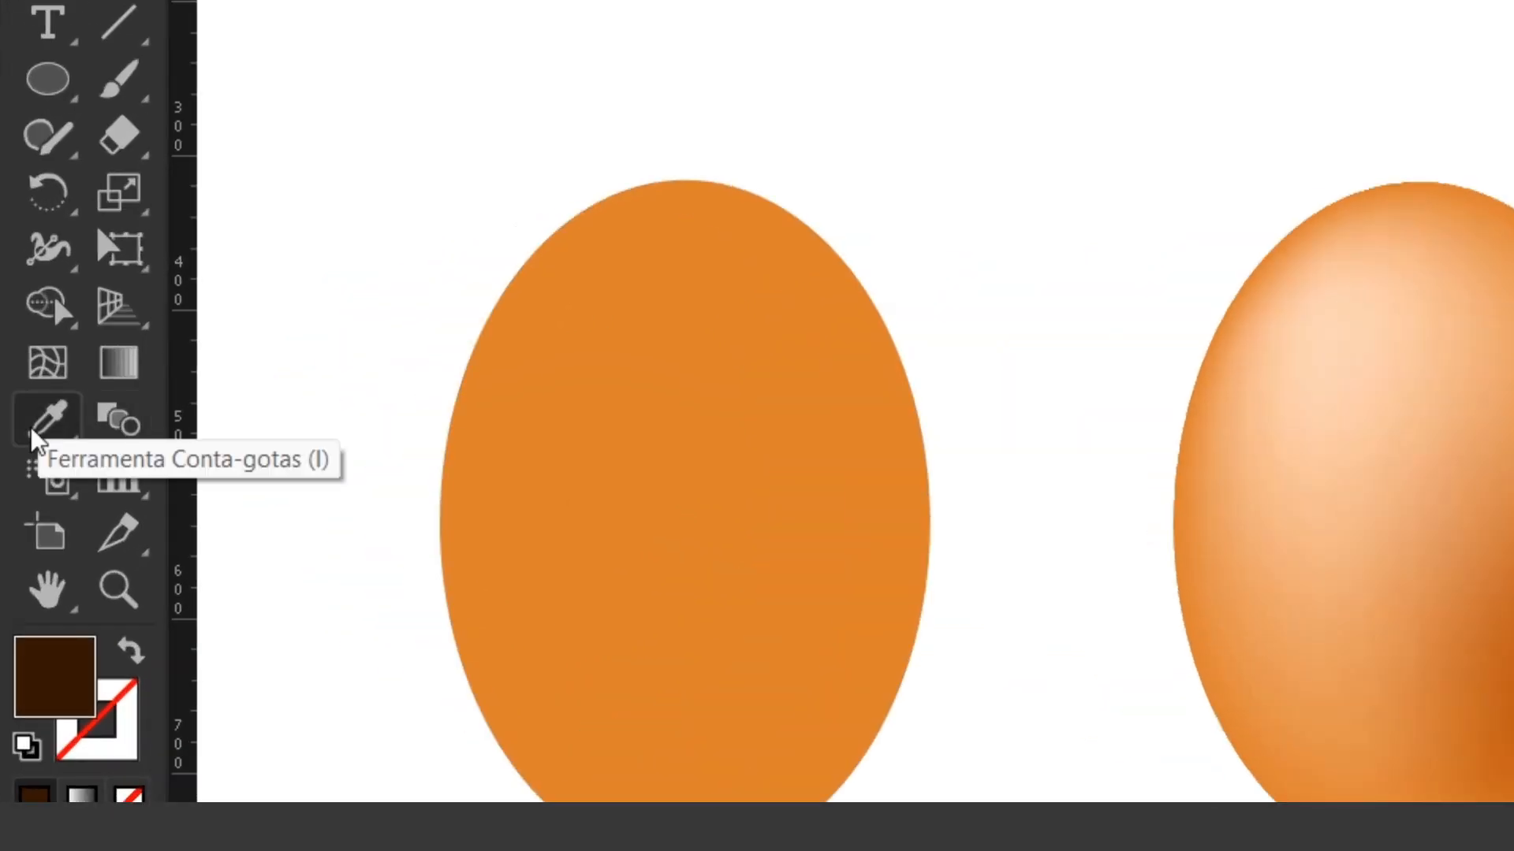
Fill the thin shadow ellipse with white sampled from the artboard background and add a mesh point at its centre
{"action": "left_click", "coordinate": [33, 434]}
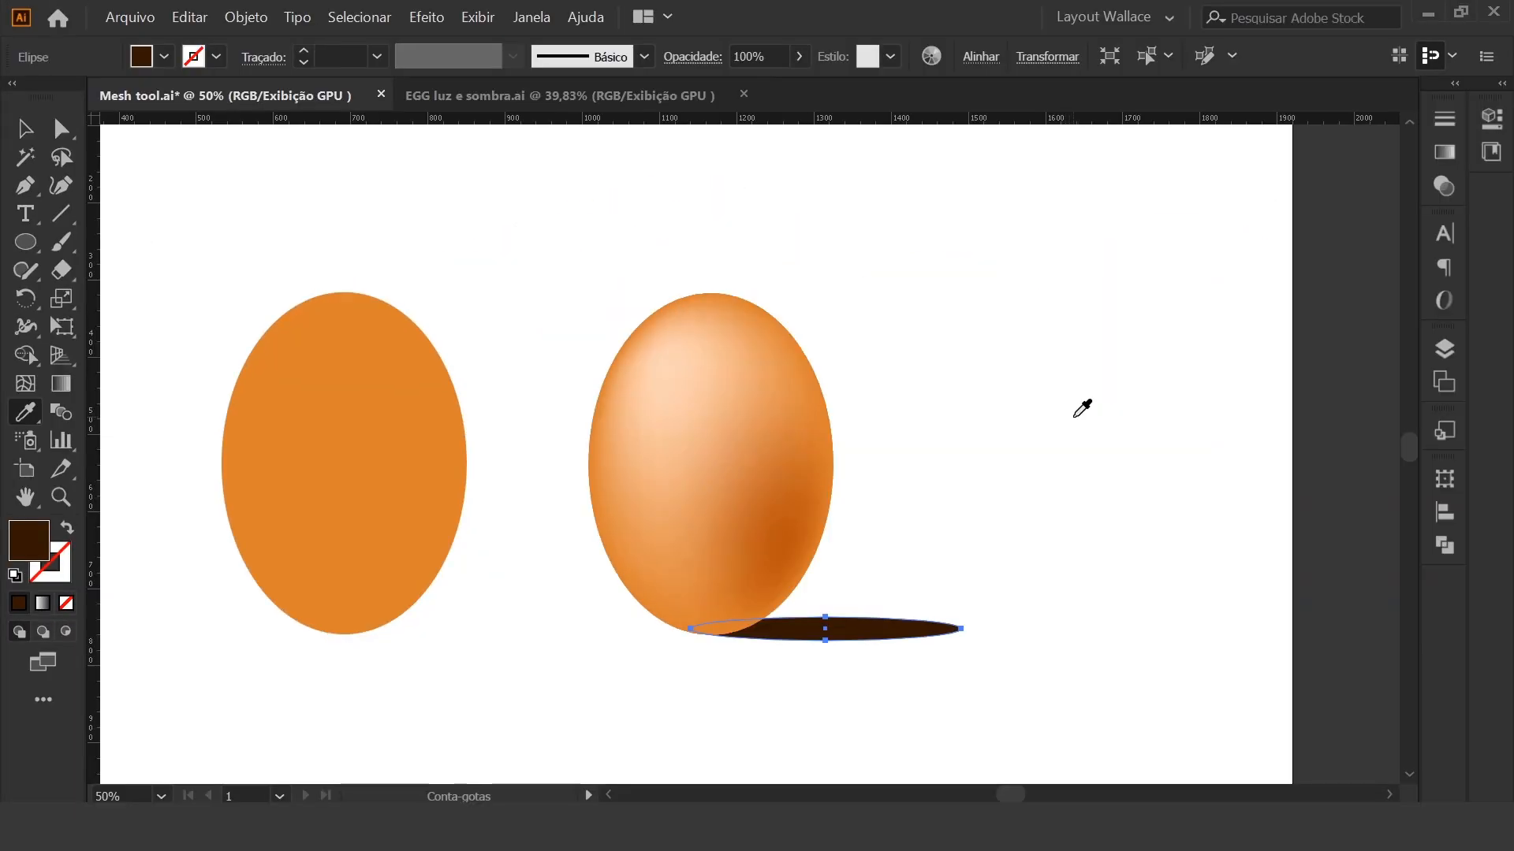
{"action": "left_click", "coordinate": [1088, 413]}
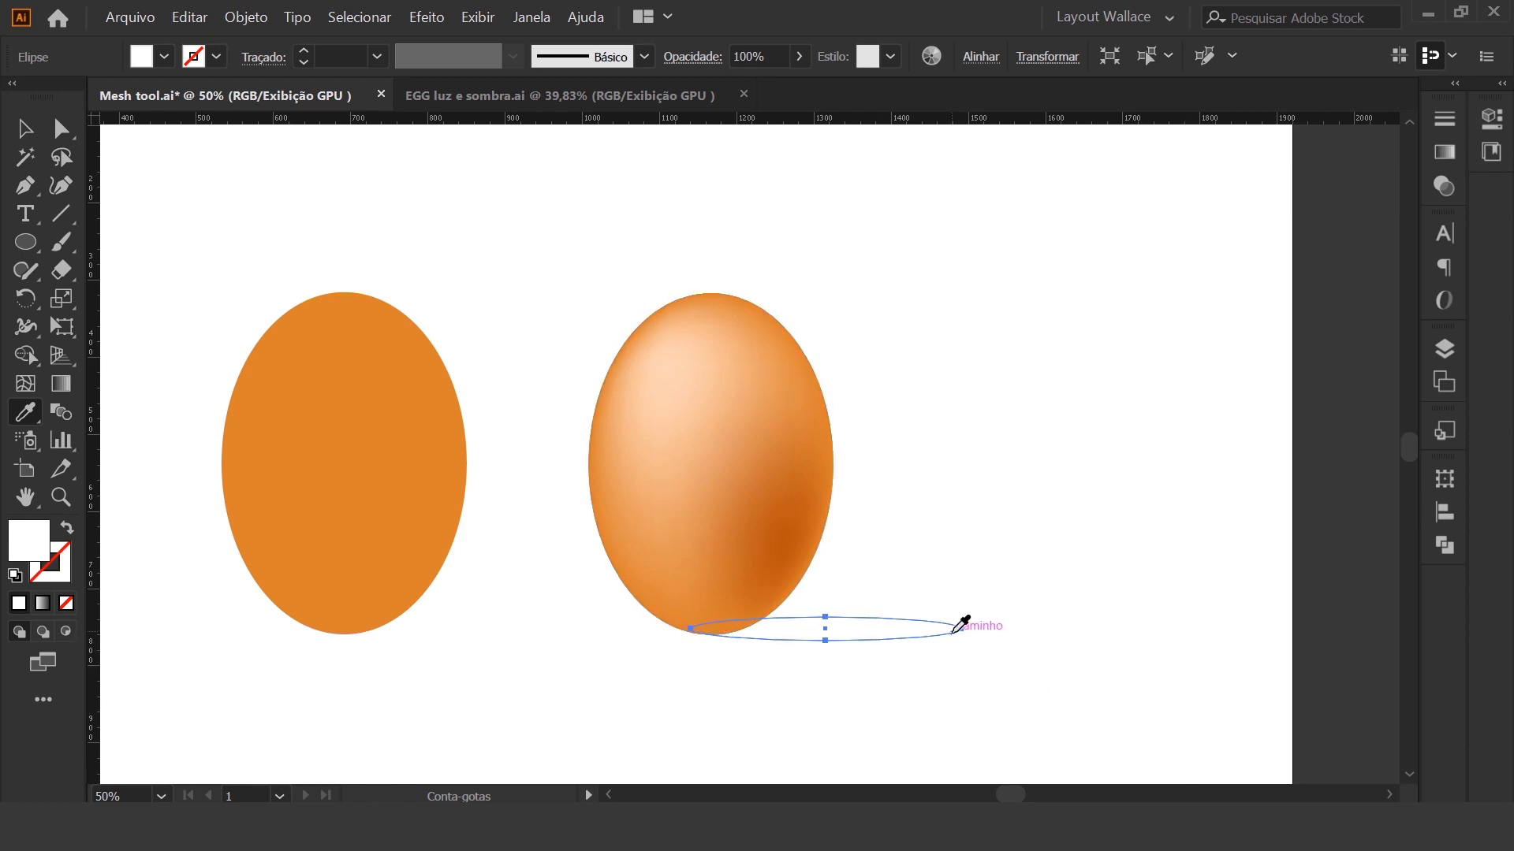
{"action": "left_click", "coordinate": [32, 391]}
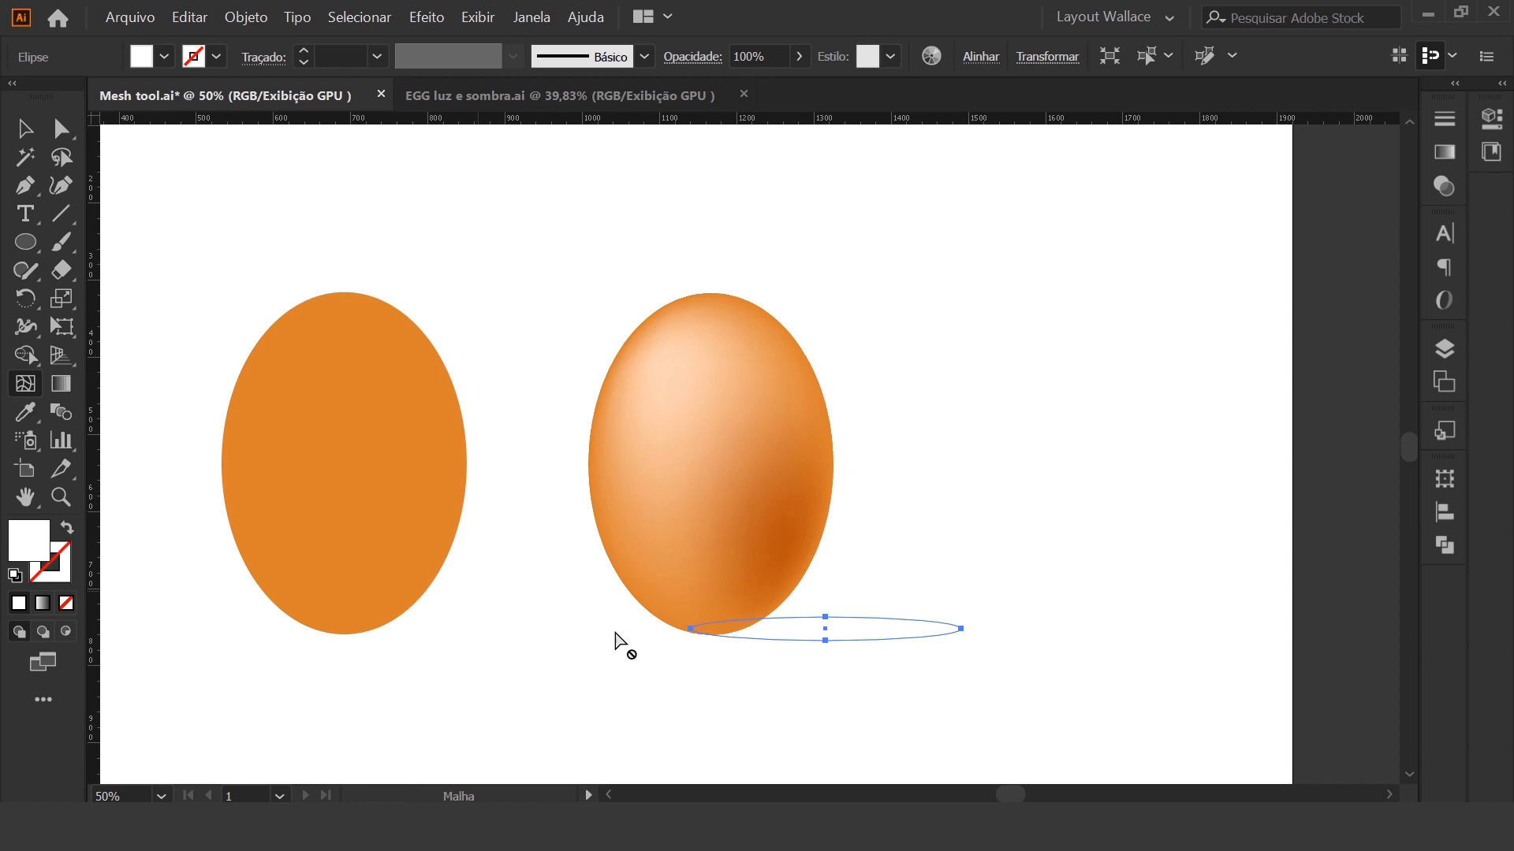
{"action": "left_click", "coordinate": [826, 629]}
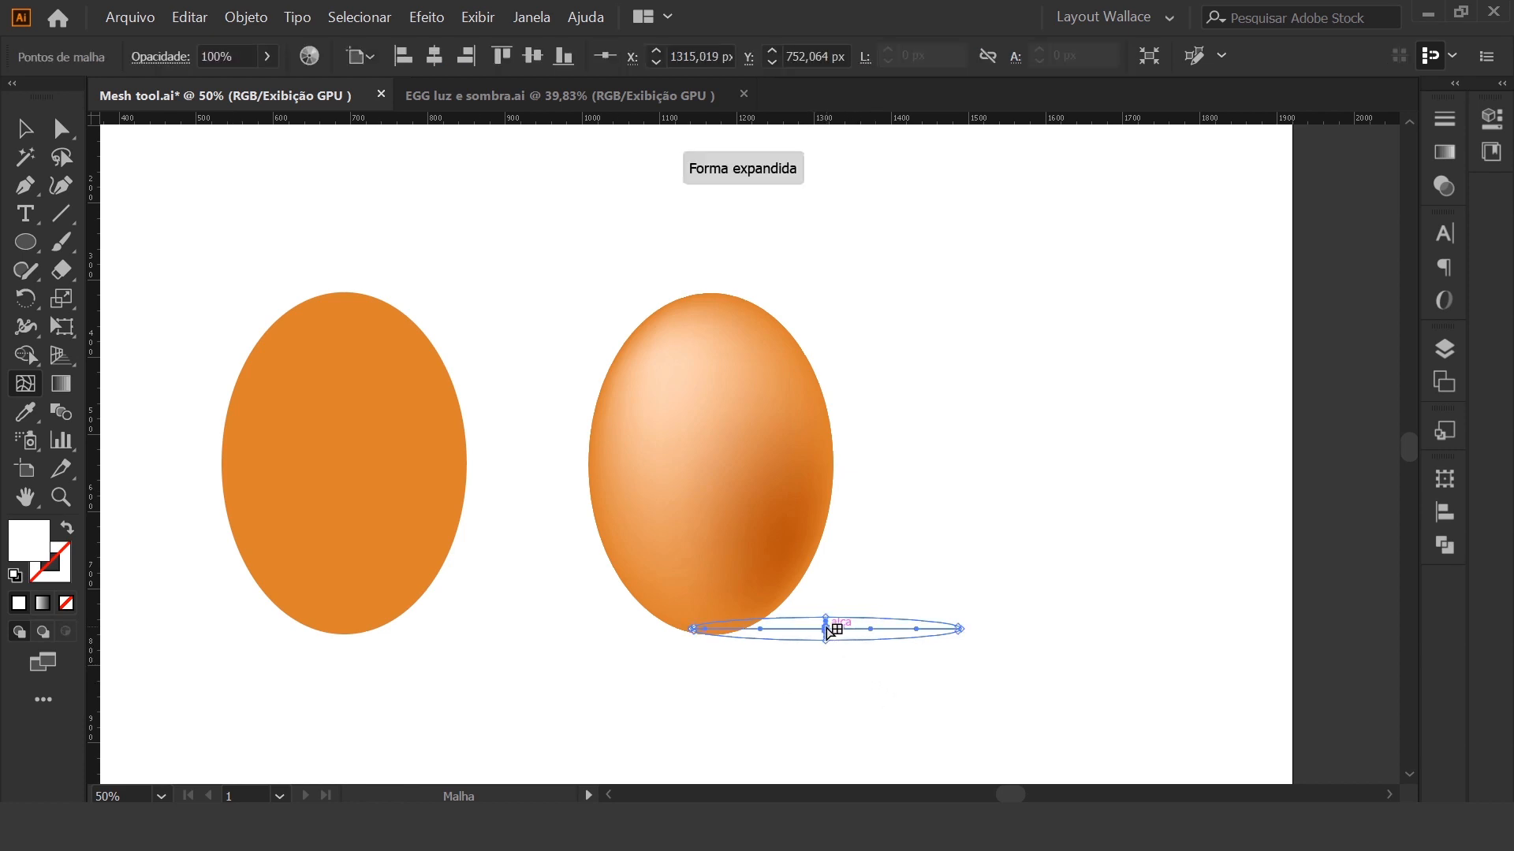
Colour the shadow ellipse's centre mesh point very dark brown 261100 and deselect the ellipse
{"action": "double_click", "coordinate": [36, 544]}
{"action": "left_click_drag", "start_coordinate": [902, 412], "coordinate": [946, 498]}
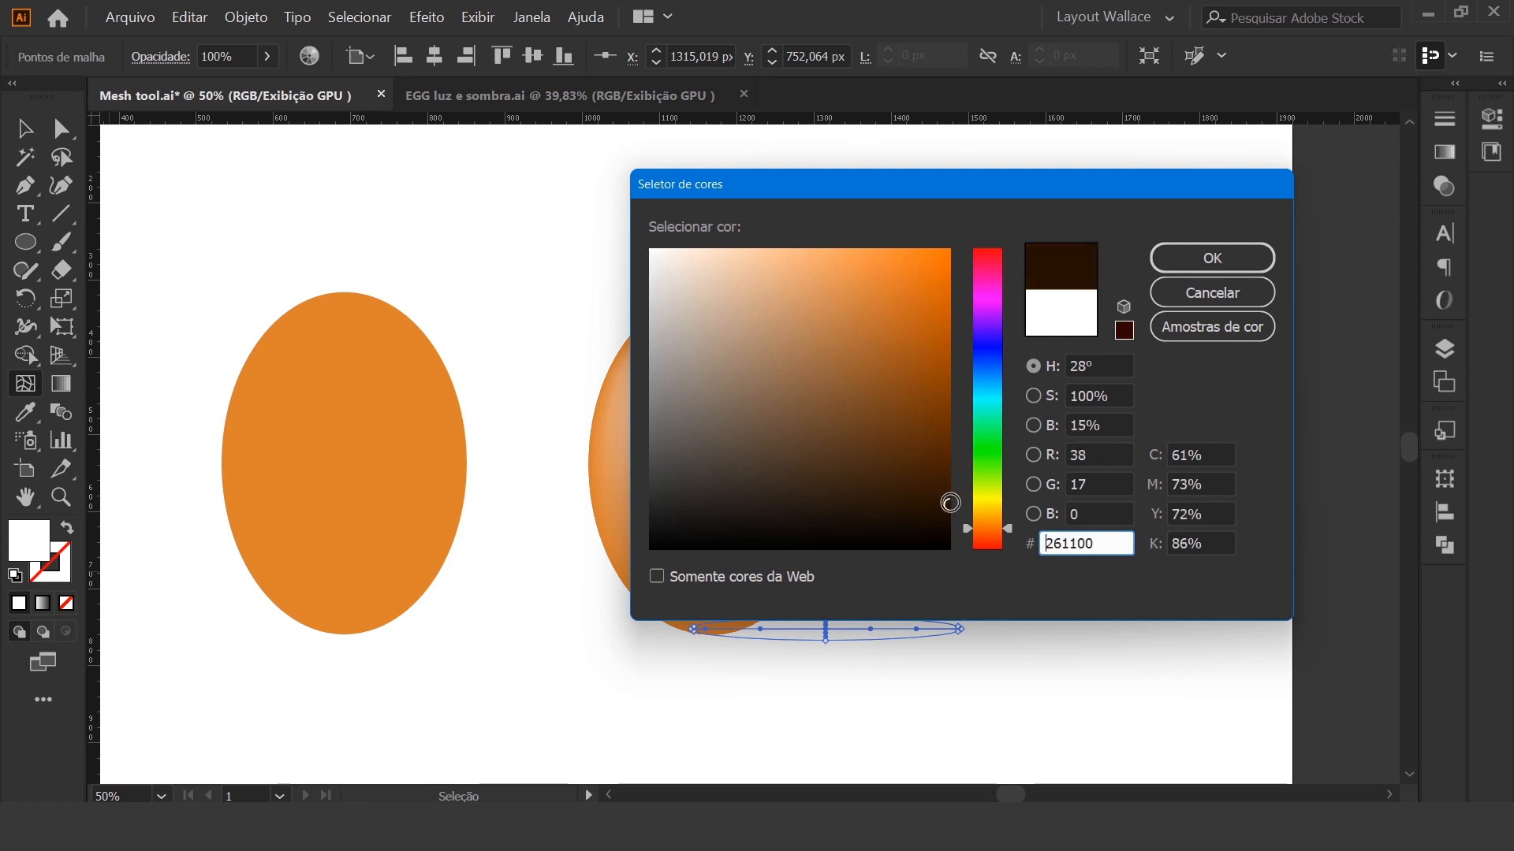
{"action": "left_click", "coordinate": [1226, 264]}
{"action": "left_click", "coordinate": [24, 128]}
{"action": "left_click", "coordinate": [1116, 615]}
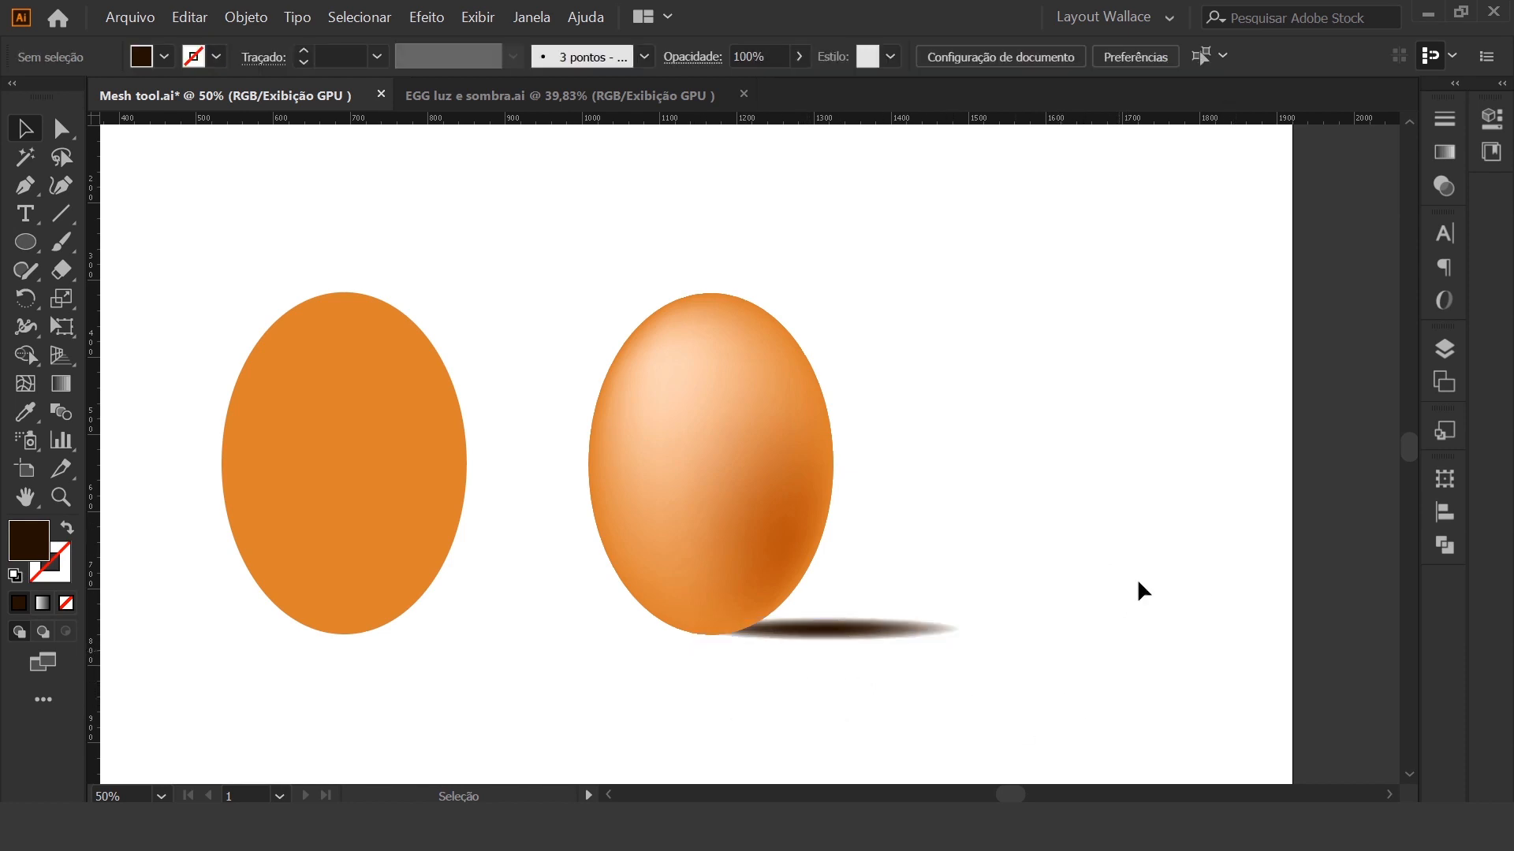
Reduce the shadow ellipse's opacity to slightly below 67% and deselect it
{"action": "left_click", "coordinate": [854, 630]}
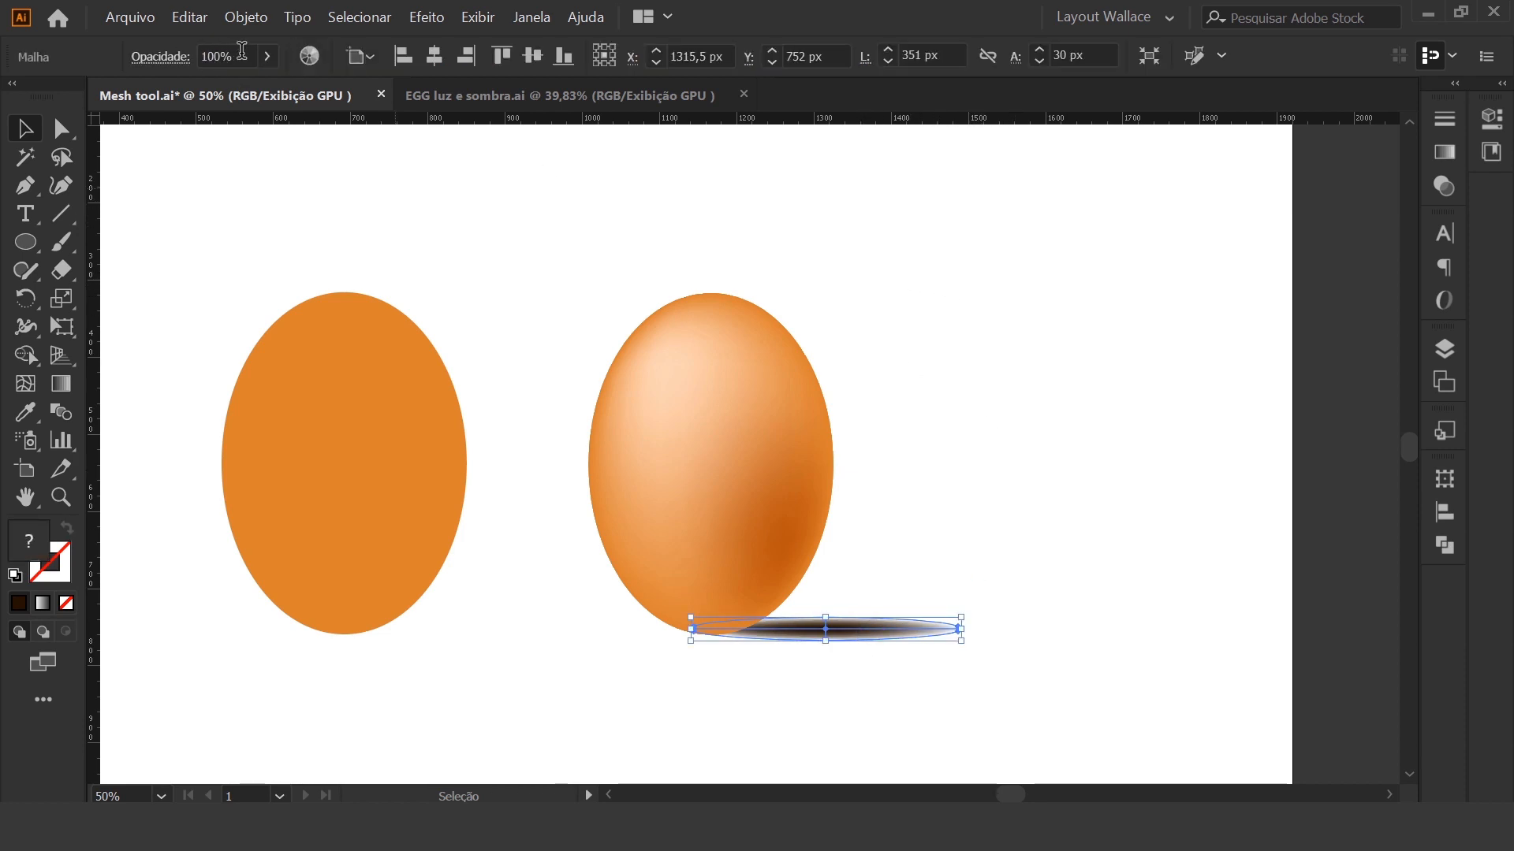
{"action": "left_click", "coordinate": [267, 57]}
{"action": "left_click_drag", "start_coordinate": [260, 85], "coordinate": [232, 86]}
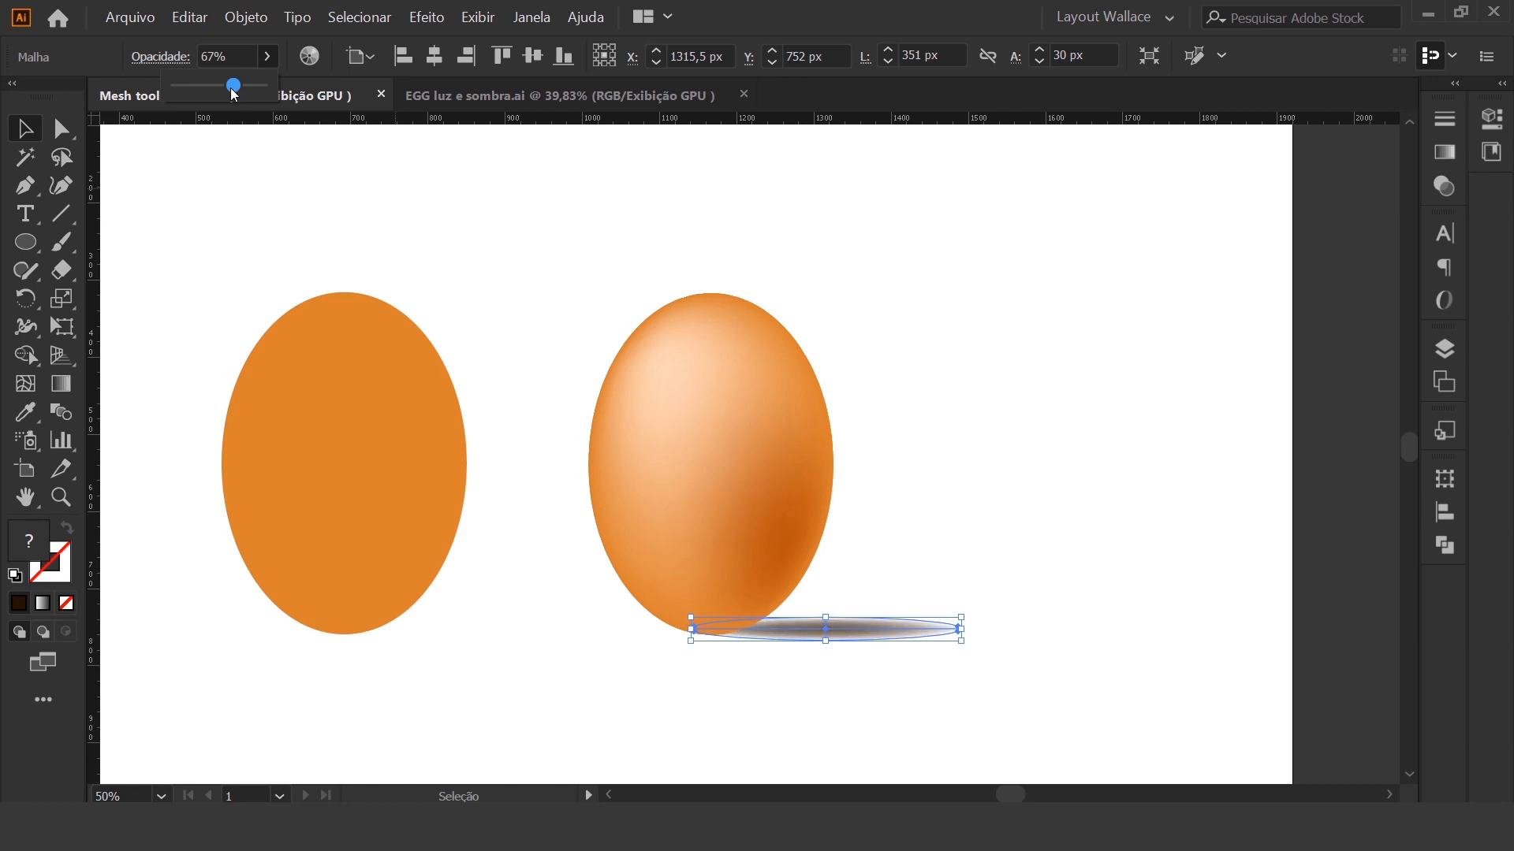
{"action": "left_click_drag", "start_coordinate": [231, 85], "coordinate": [223, 85]}
{"action": "left_click", "coordinate": [1083, 481]}
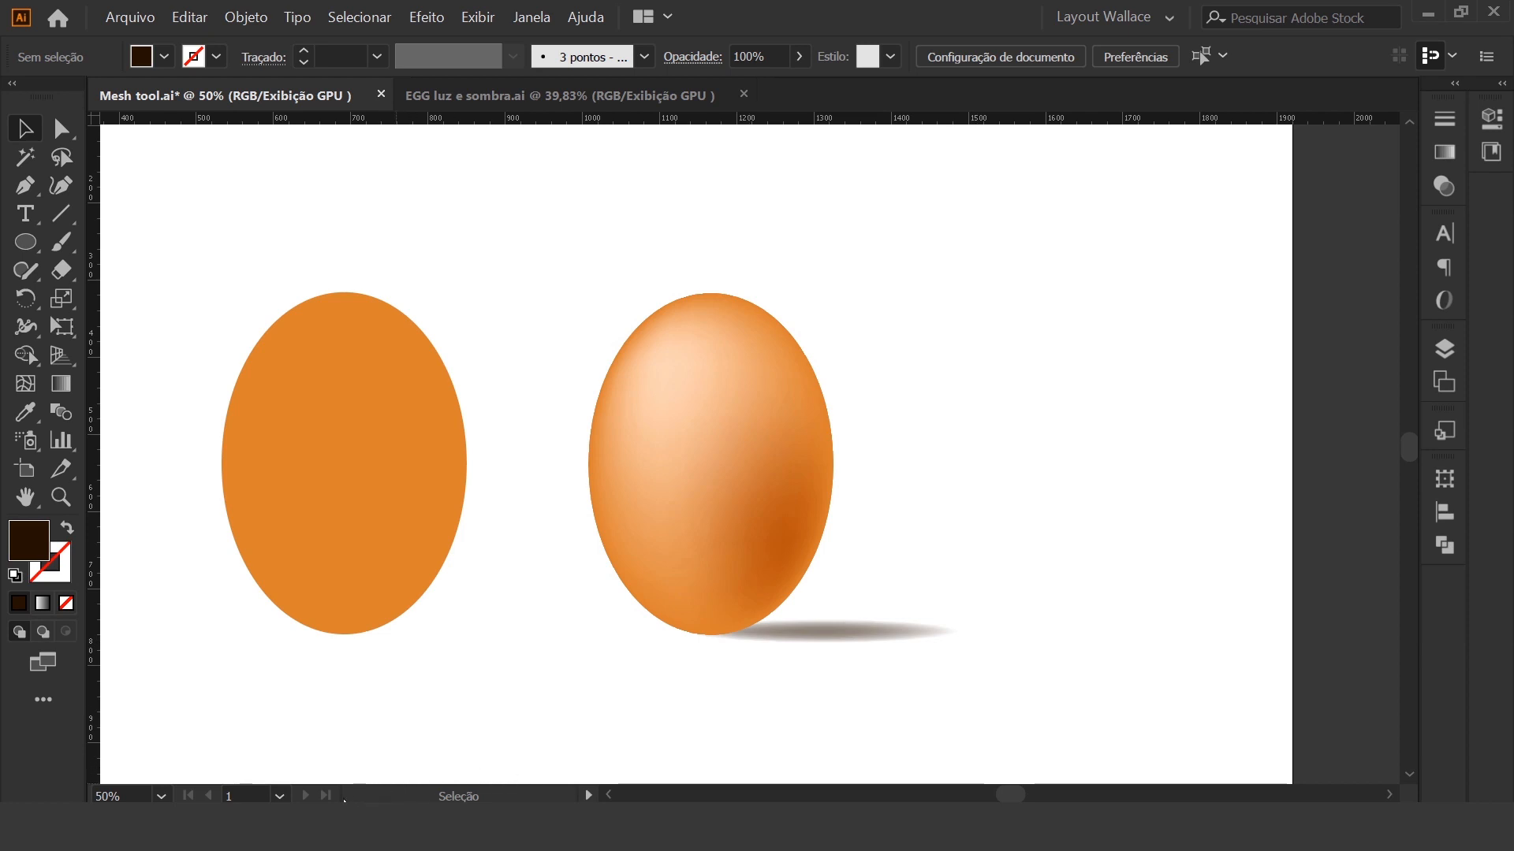
Fit the whole artboard in view and compare the flat orange ellipse with the shaded egg and its shadow
{"action": "left_click", "coordinate": [161, 796]}
{"action": "left_click", "coordinate": [207, 777]}
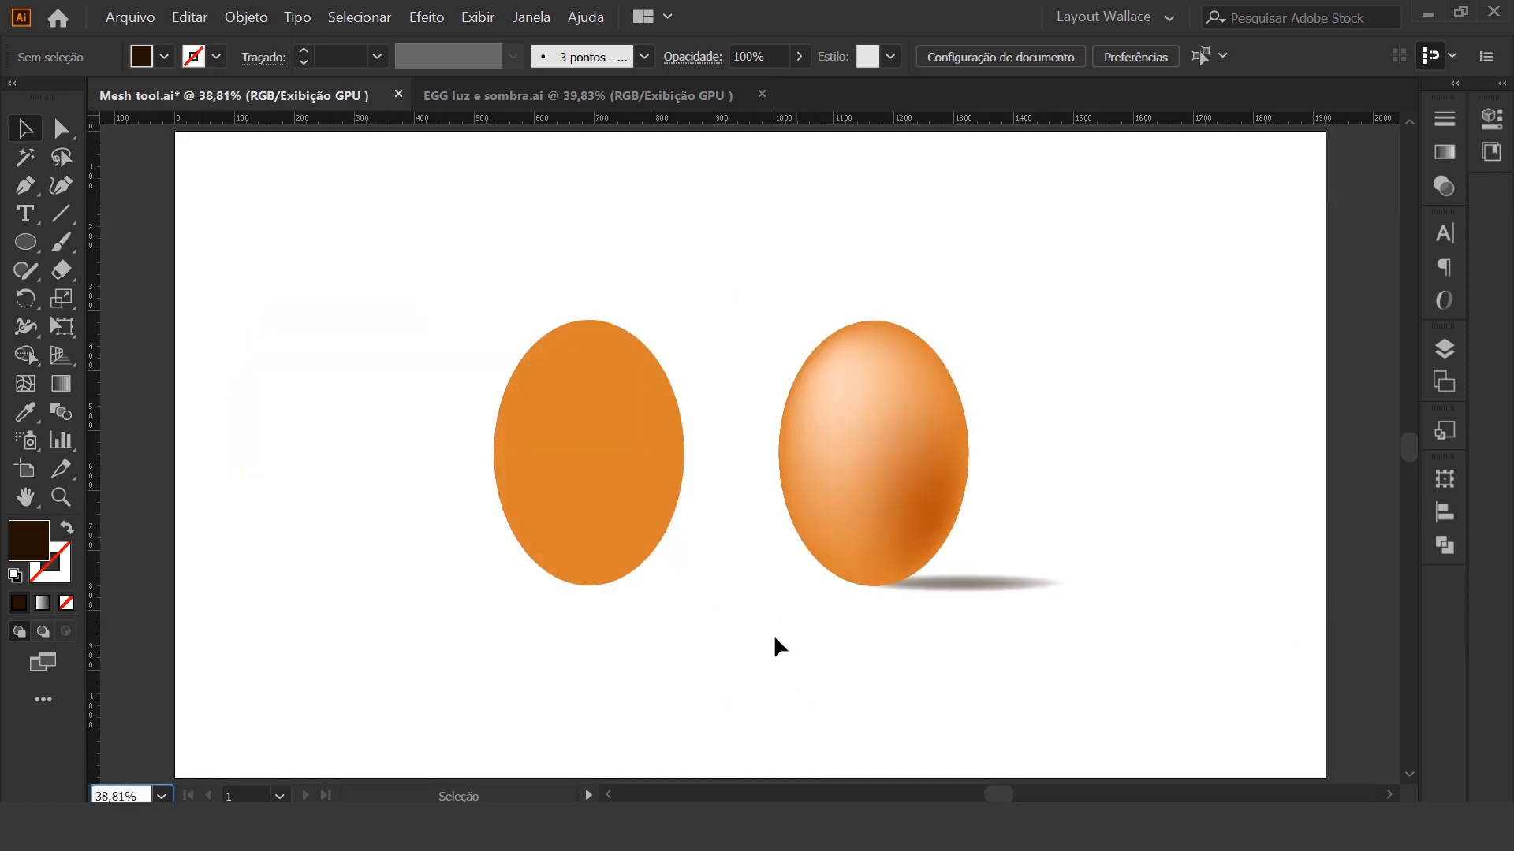
{"action": "left_click", "coordinate": [633, 491]}
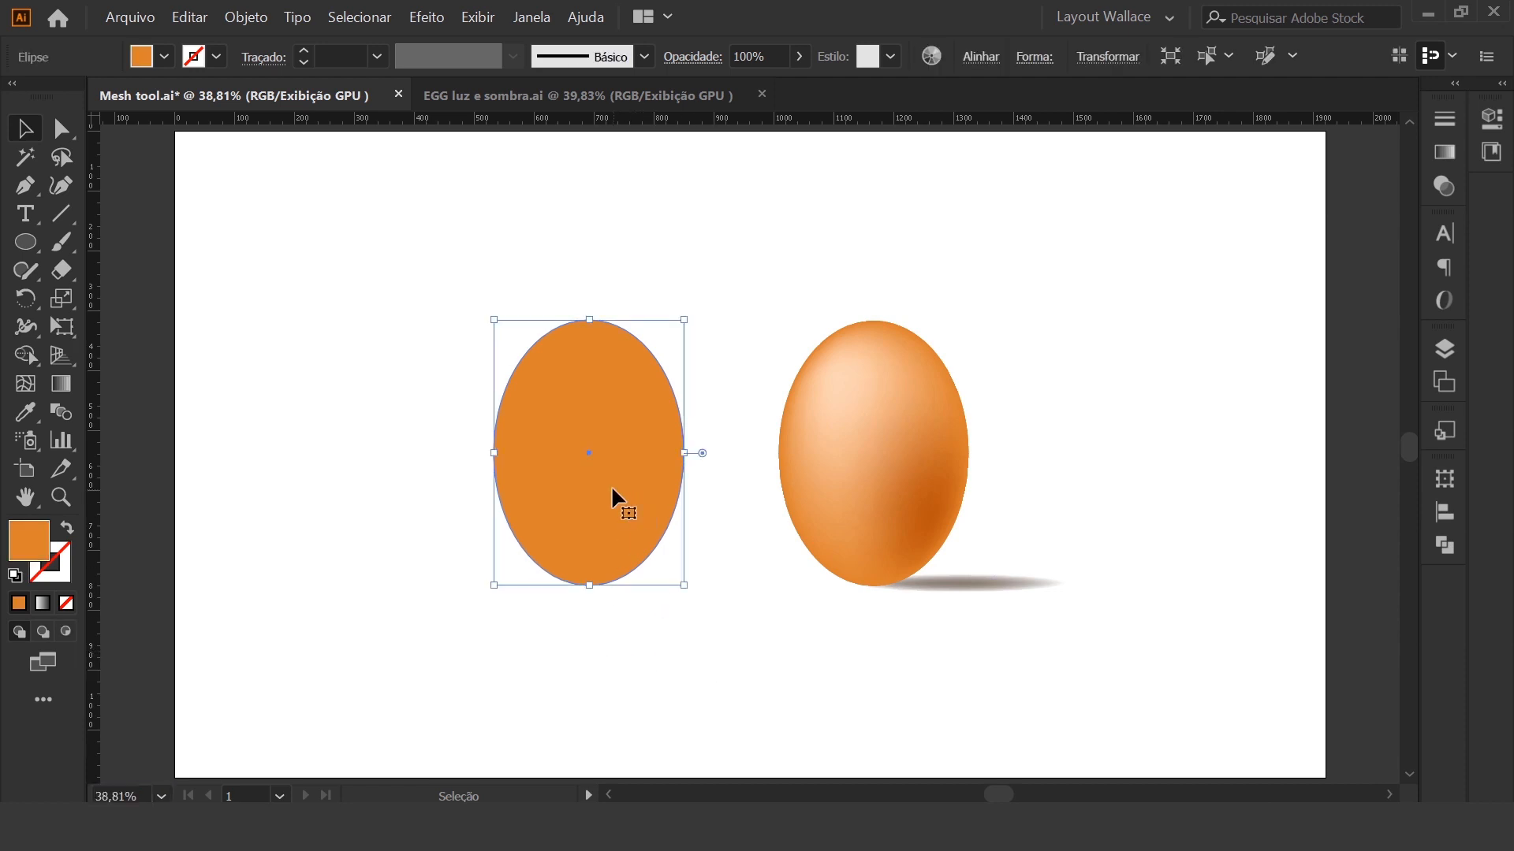
{"action": "left_click", "coordinate": [973, 707]}
{"action": "left_click_drag", "start_coordinate": [1128, 709], "coordinate": [745, 277]}
{"action": "left_click", "coordinate": [1010, 662]}
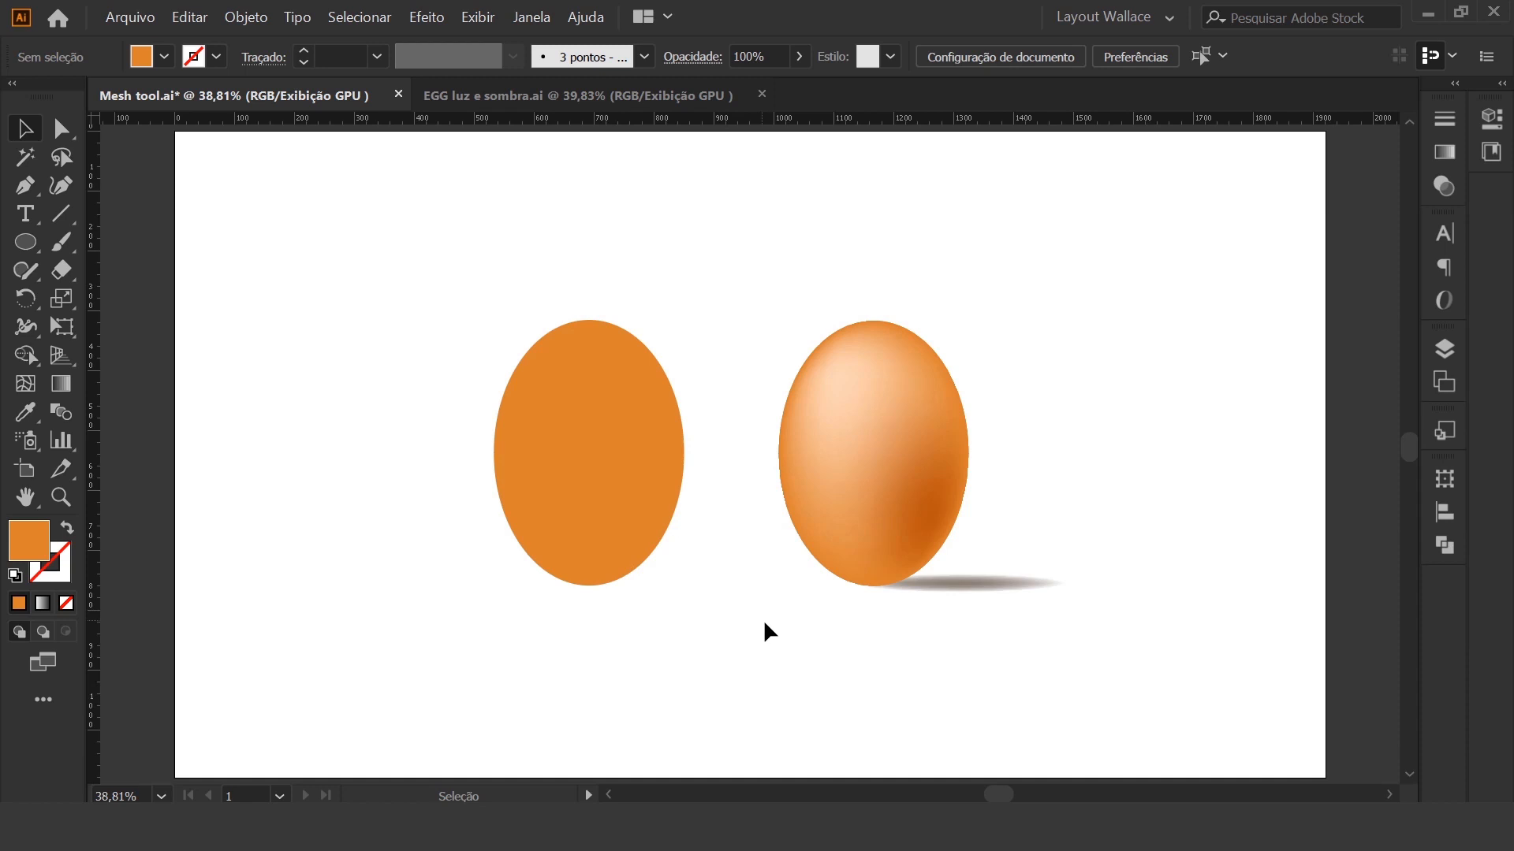